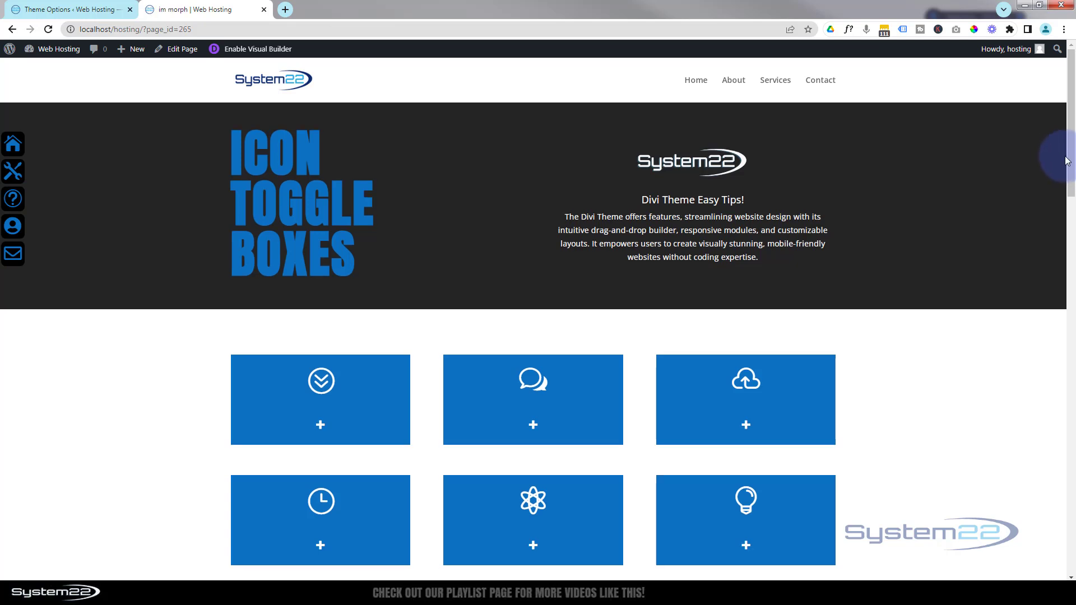
Step: Preview the first icon toggle box on the page by expanding it and collapsing it again
drag(1070, 161, 1067, 218)
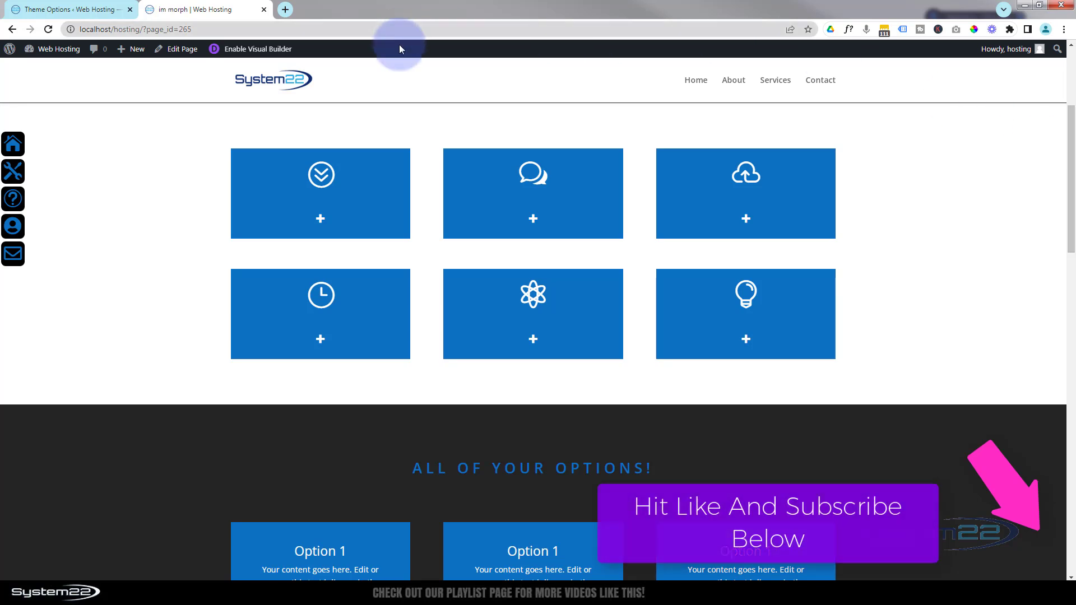
click(337, 226)
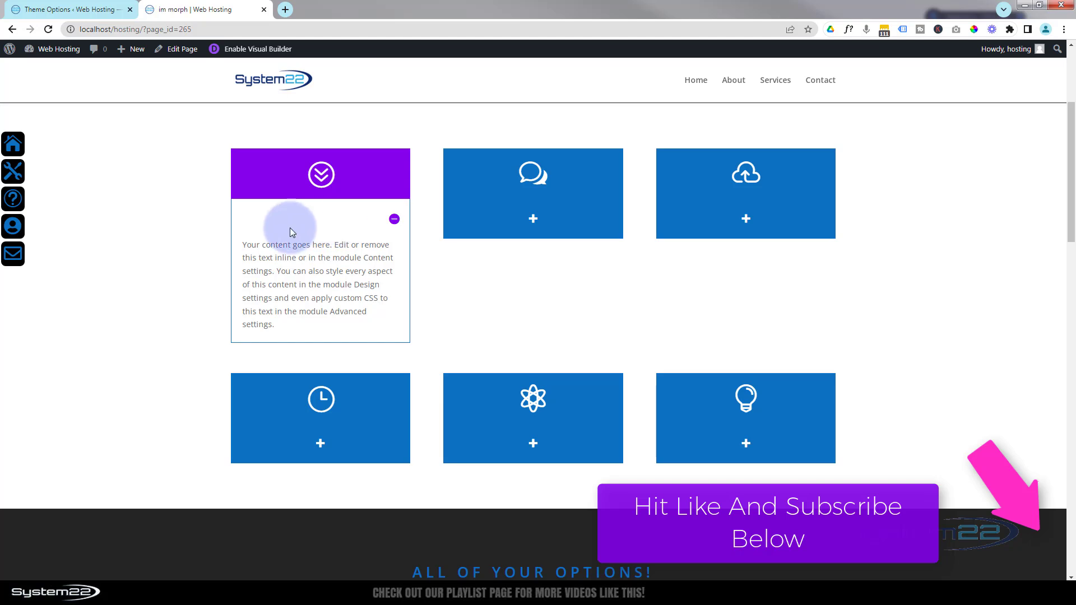
click(330, 225)
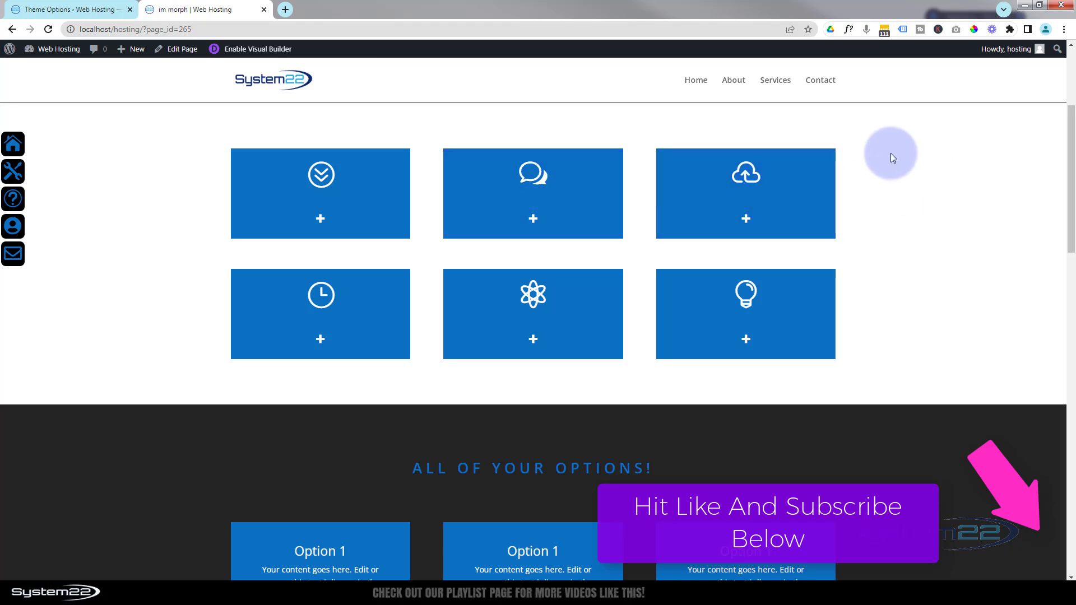
Step: Open the page in the Visual Builder and delete the existing icon toggle box rows
click(260, 50)
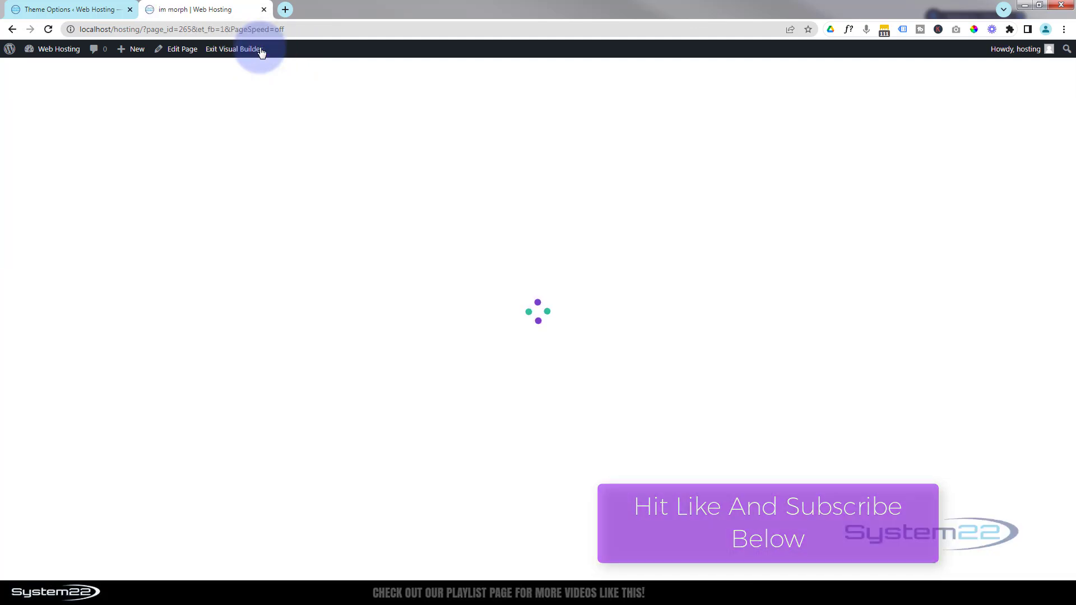
scroll(378, 96, down, 3)
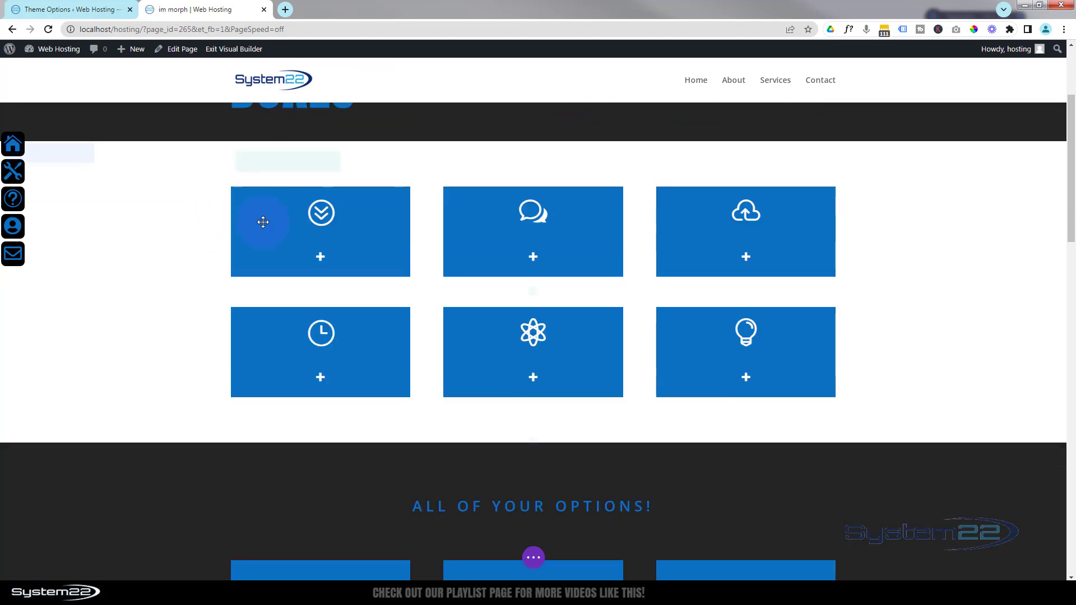
mouse_move(260, 171)
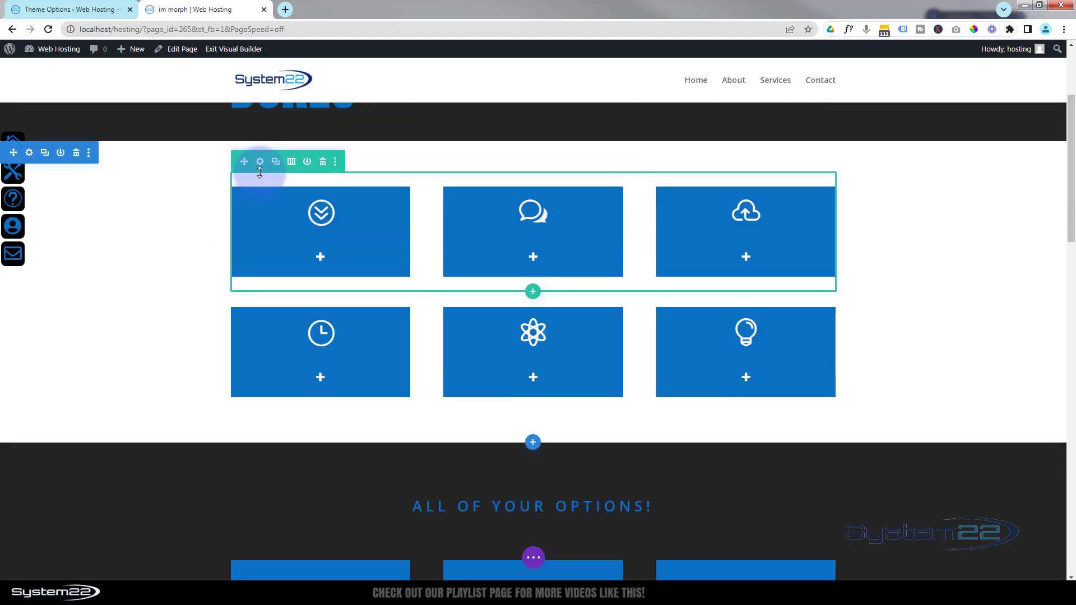
click(323, 163)
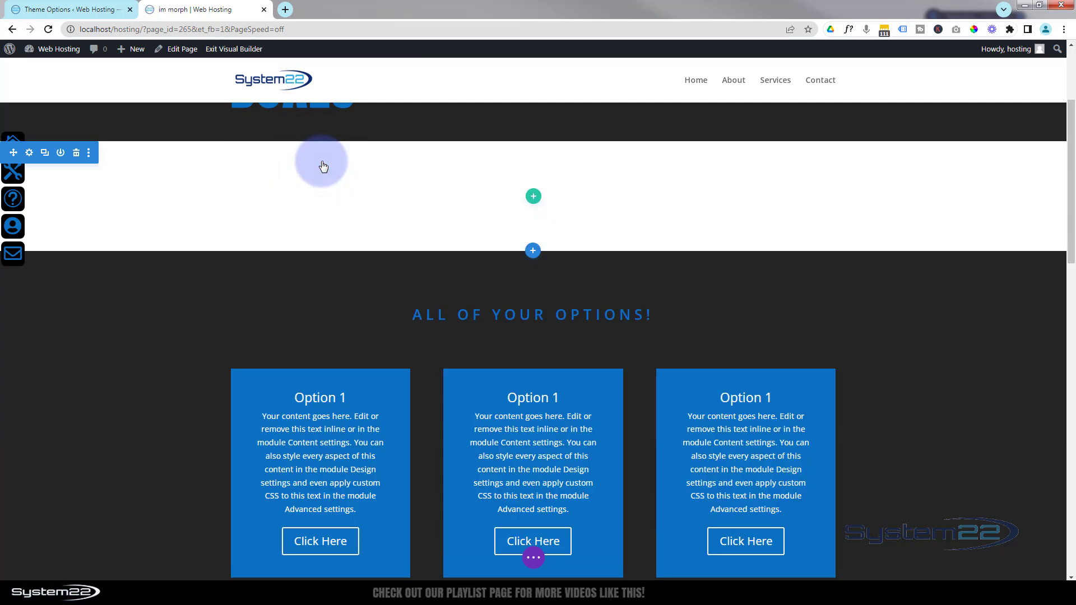
Step: Insert a row with three equal columns in the empty section and add an Icon module to its first column
click(533, 196)
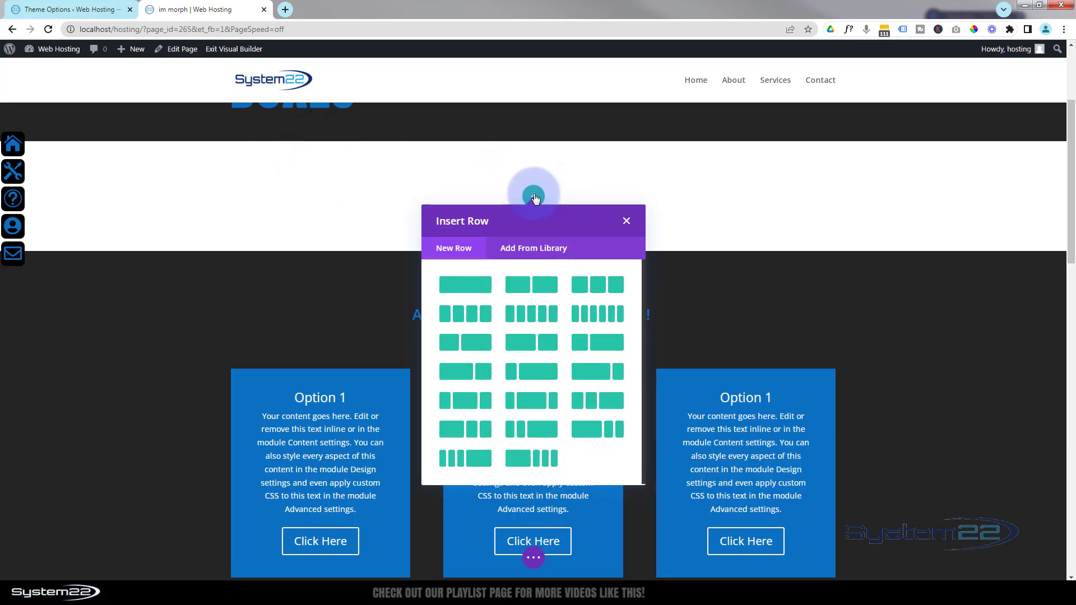
click(596, 292)
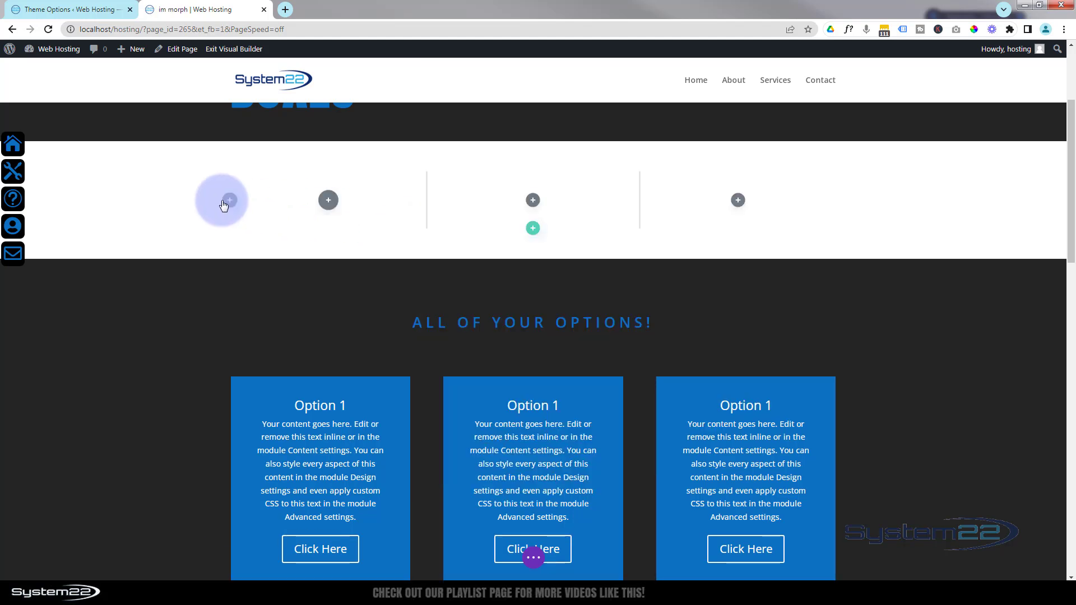
click(227, 202)
click(329, 200)
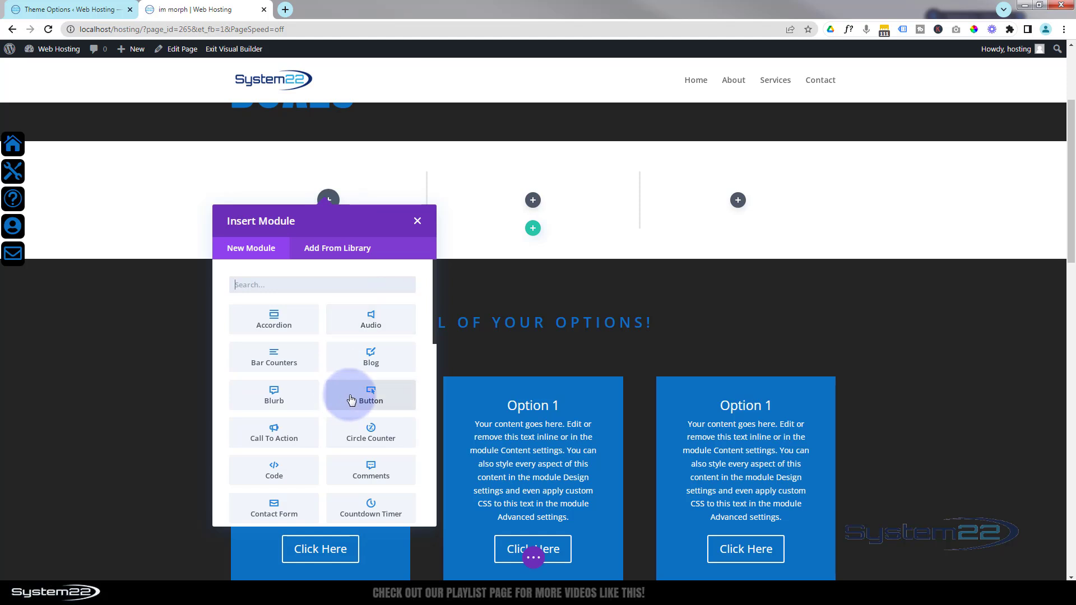
scroll(351, 400, down, 3)
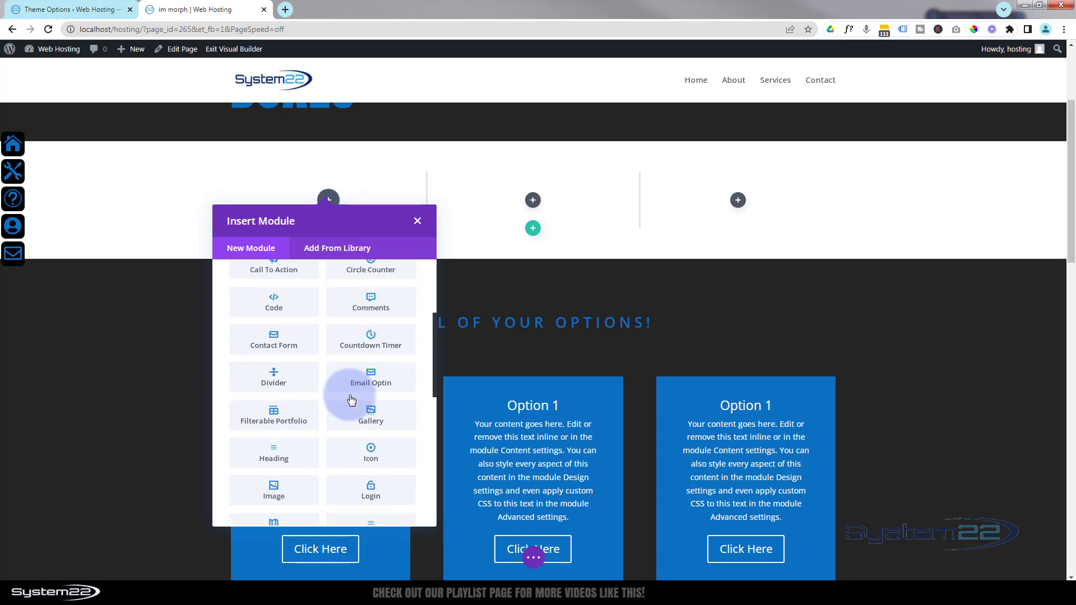
click(373, 451)
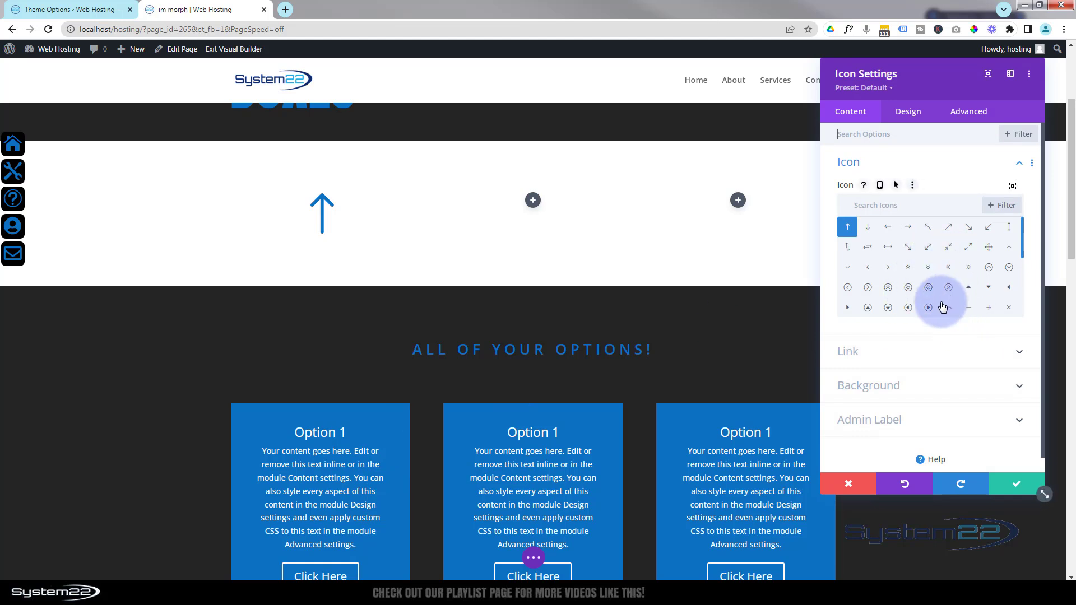
Step: Browse the icon library, choose the circled double down chevron for the Icon module, and save it
click(883, 204)
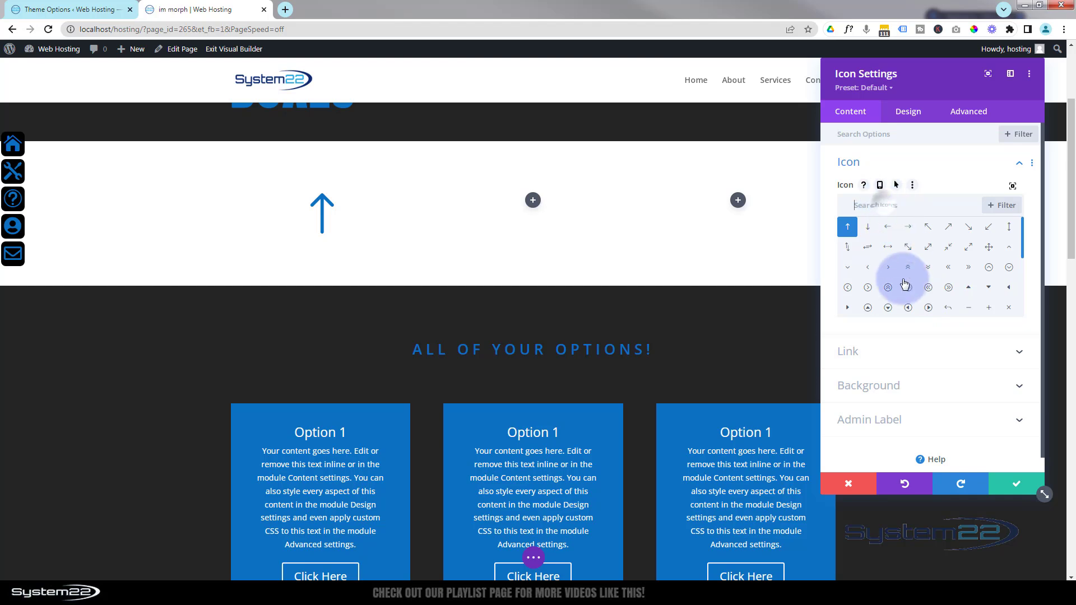
click(1013, 187)
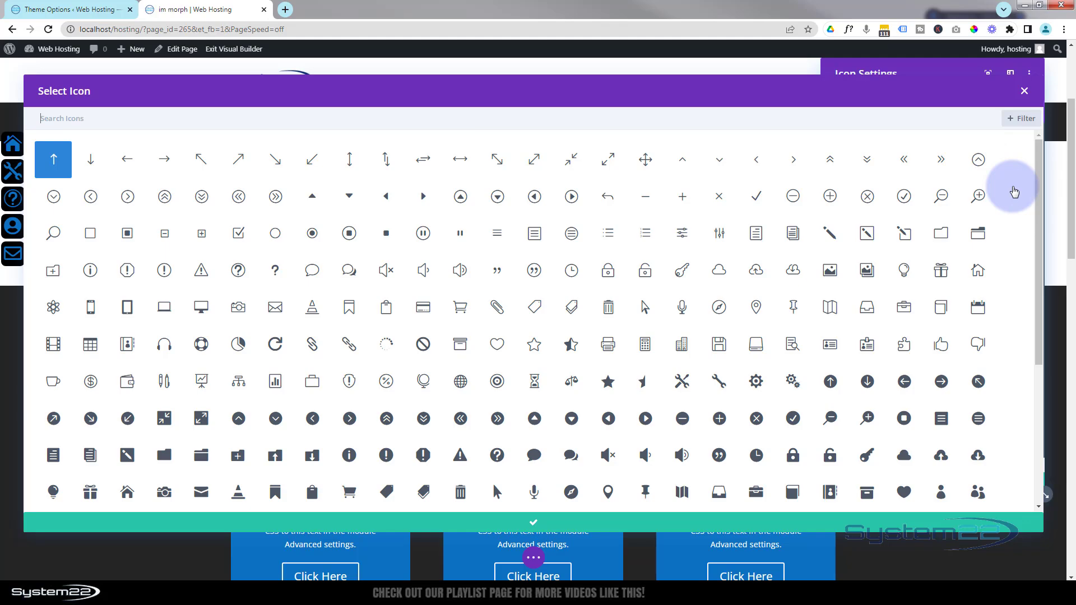
scroll(747, 295, down, 10)
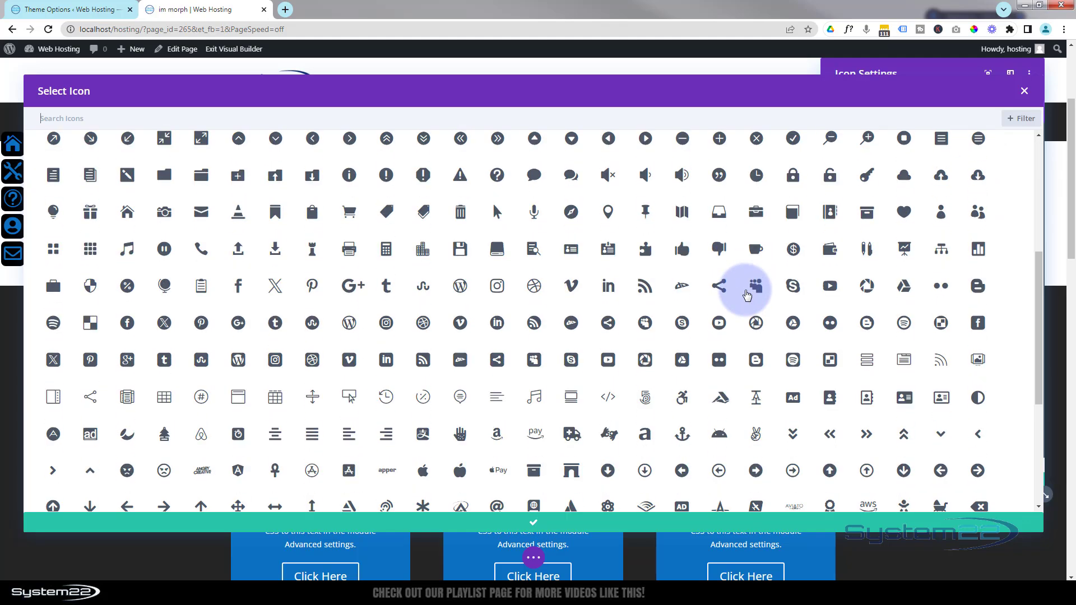
scroll(747, 294, down, 15)
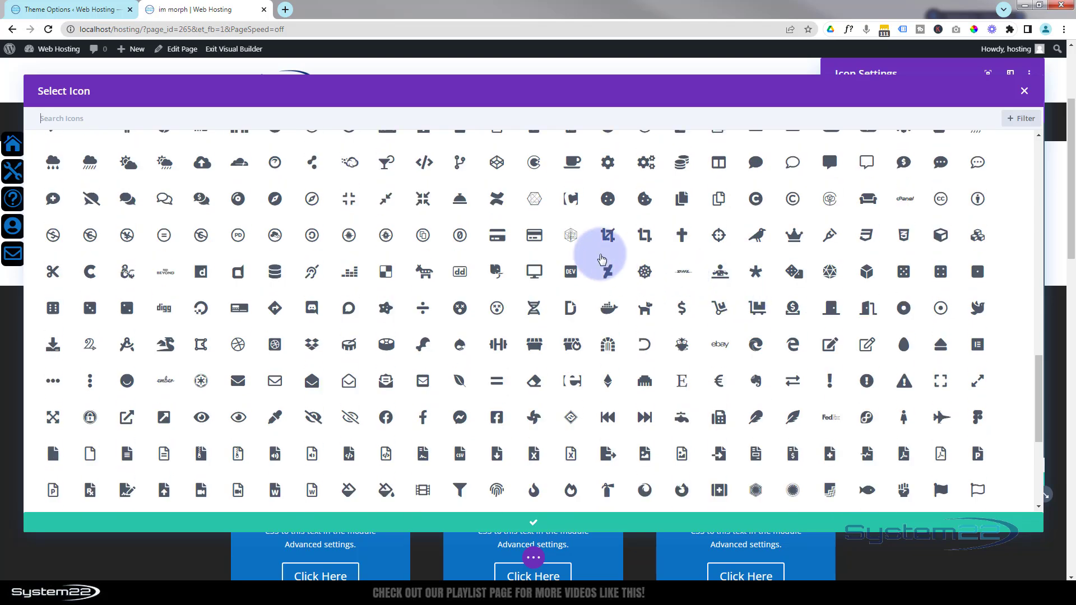
click(1025, 92)
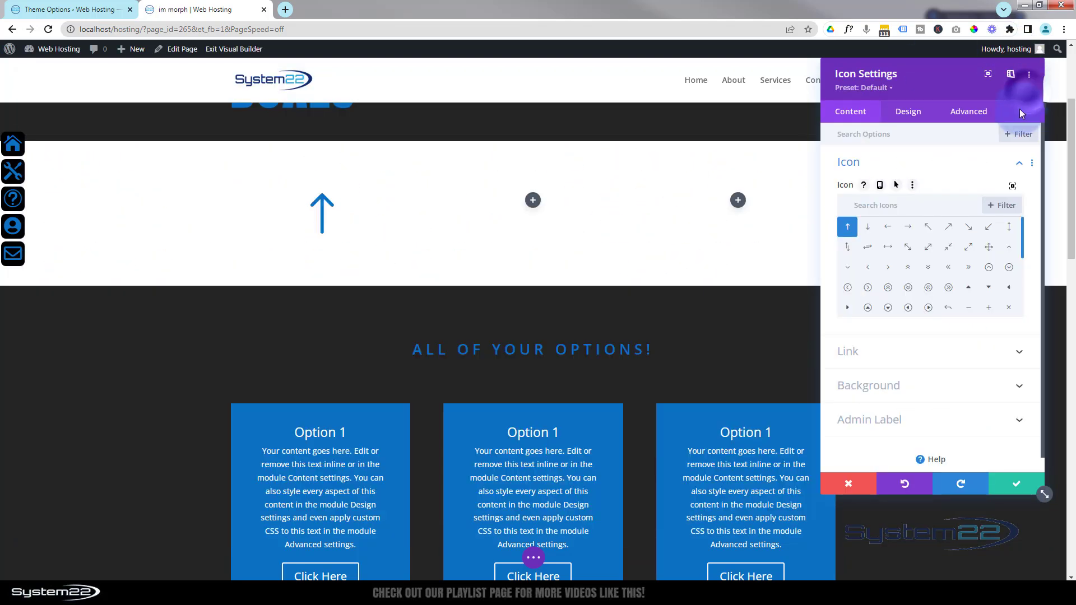
click(910, 289)
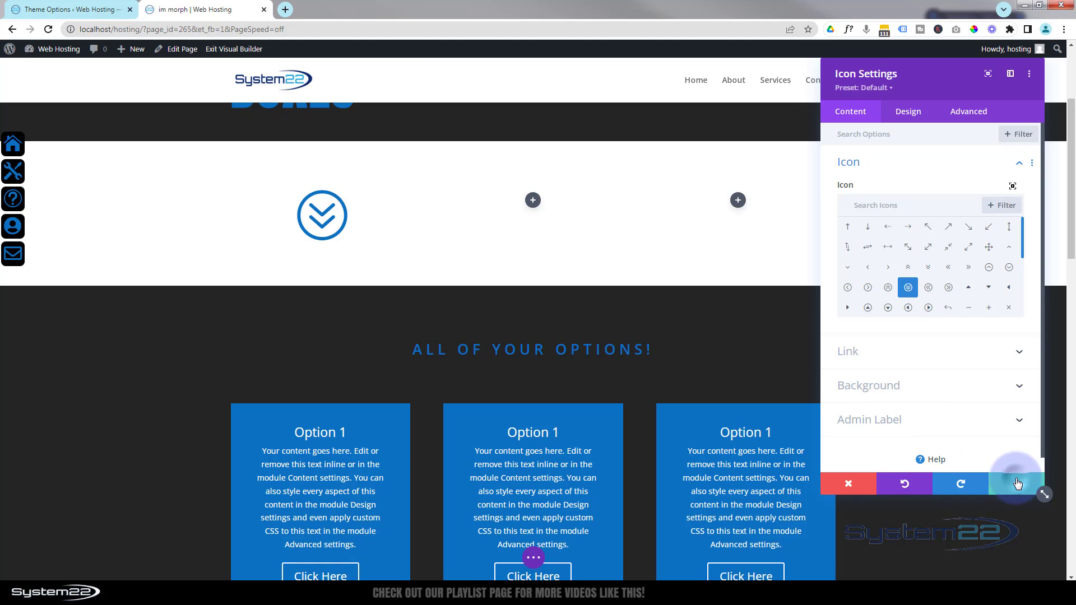
click(1017, 483)
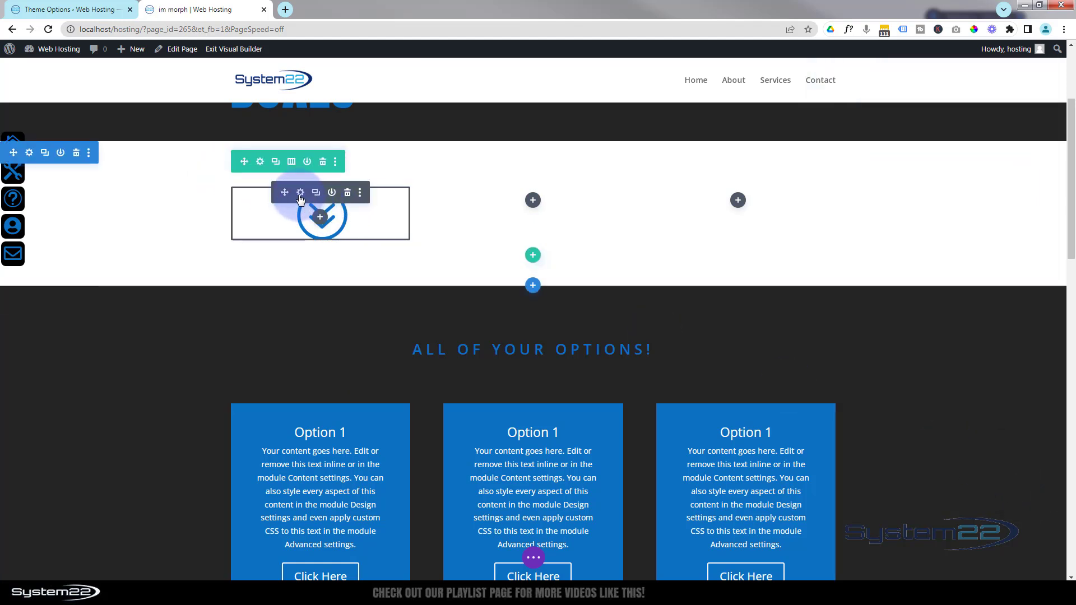
Step: Add a Toggle module directly below the icon in the first column
click(321, 218)
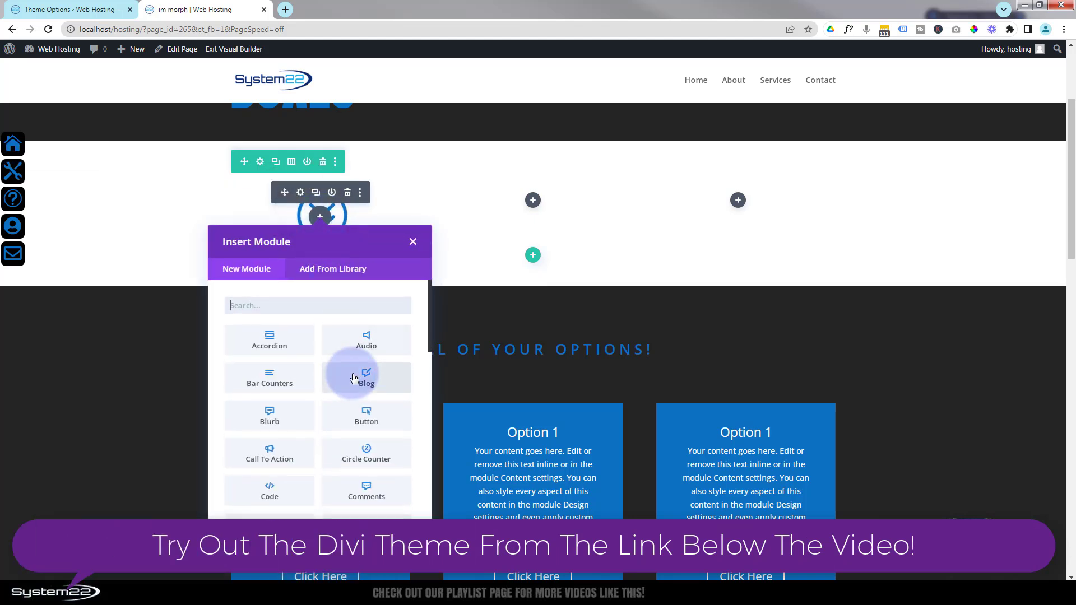
scroll(354, 375, down, 10)
scroll(355, 369, down, 1)
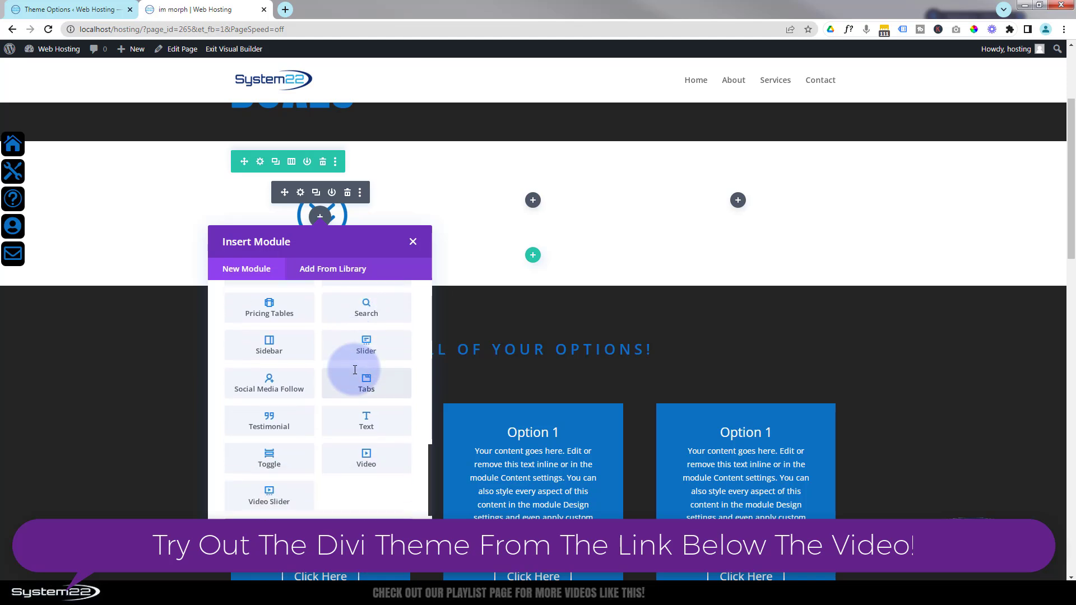
click(269, 462)
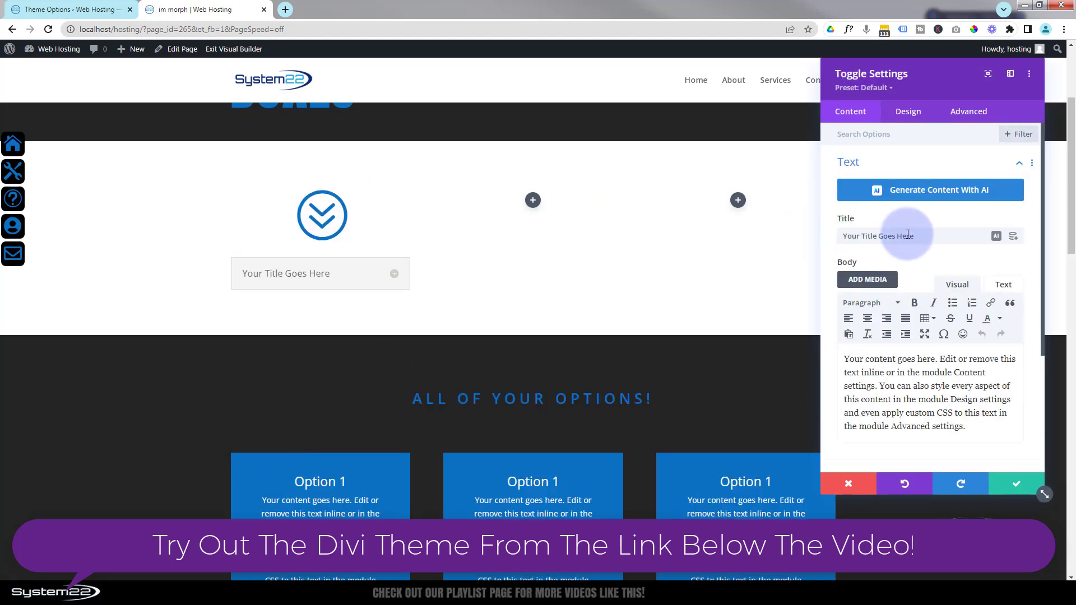
Step: Replace the toggle's title with "+", keep the placeholder body text, and save the module
drag(923, 236, 805, 233)
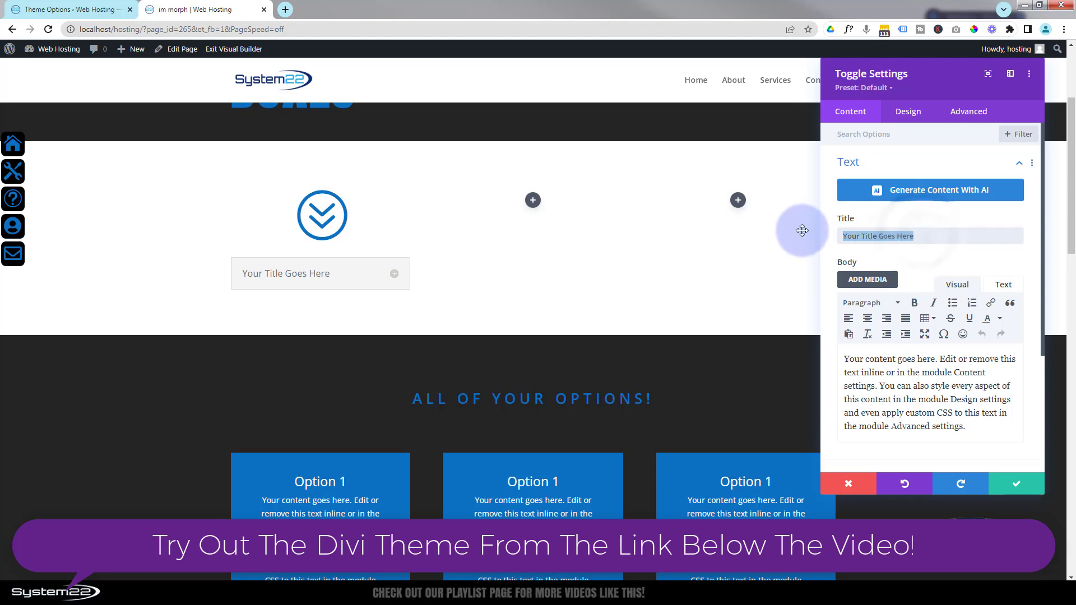
text(+)
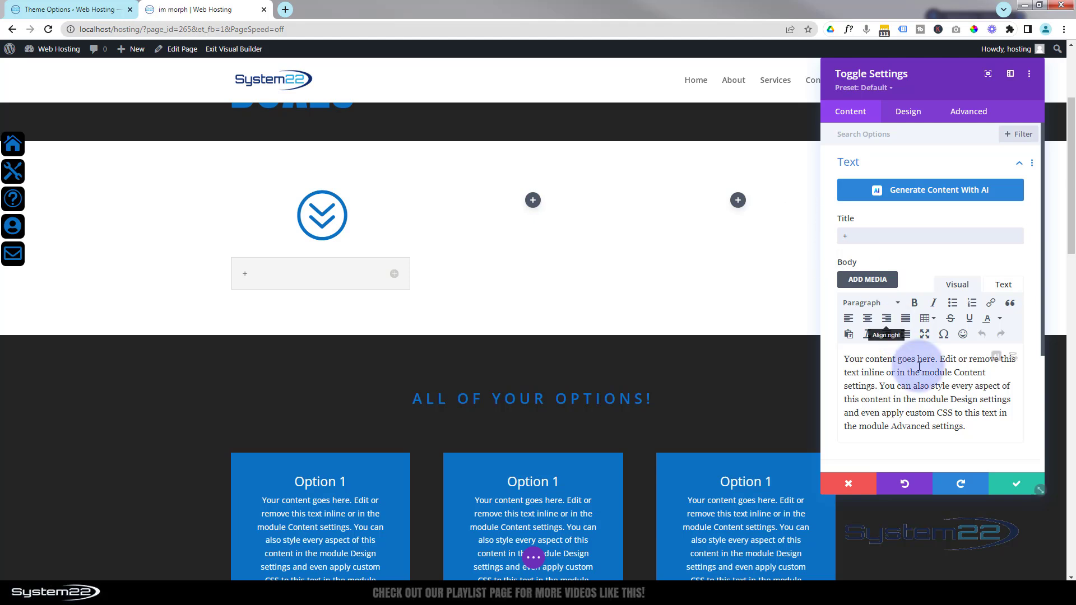
drag(967, 426, 843, 359)
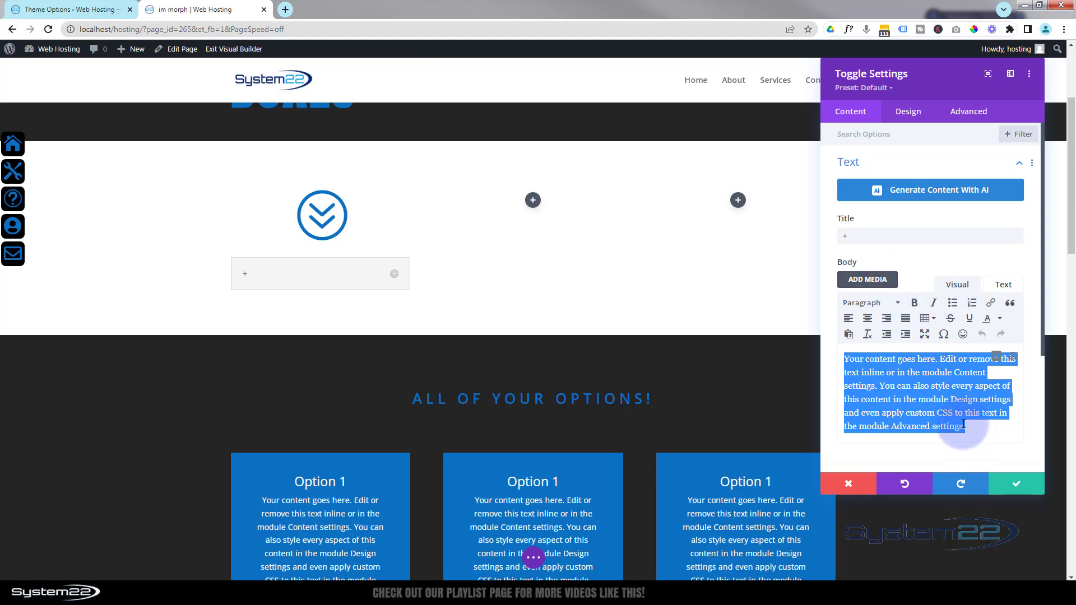
scroll(964, 424, down, 1)
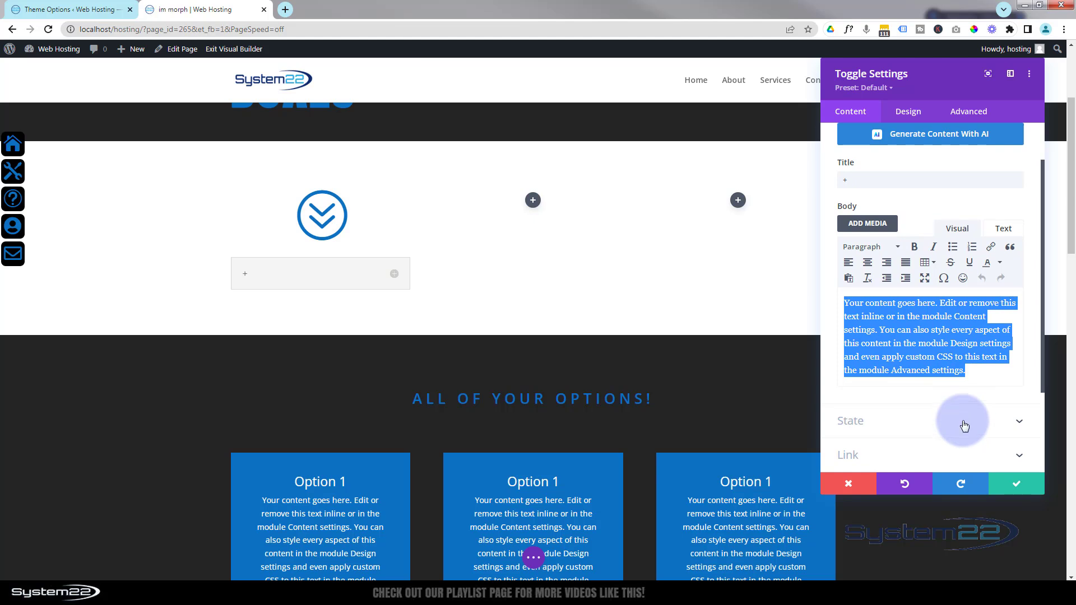
click(1022, 488)
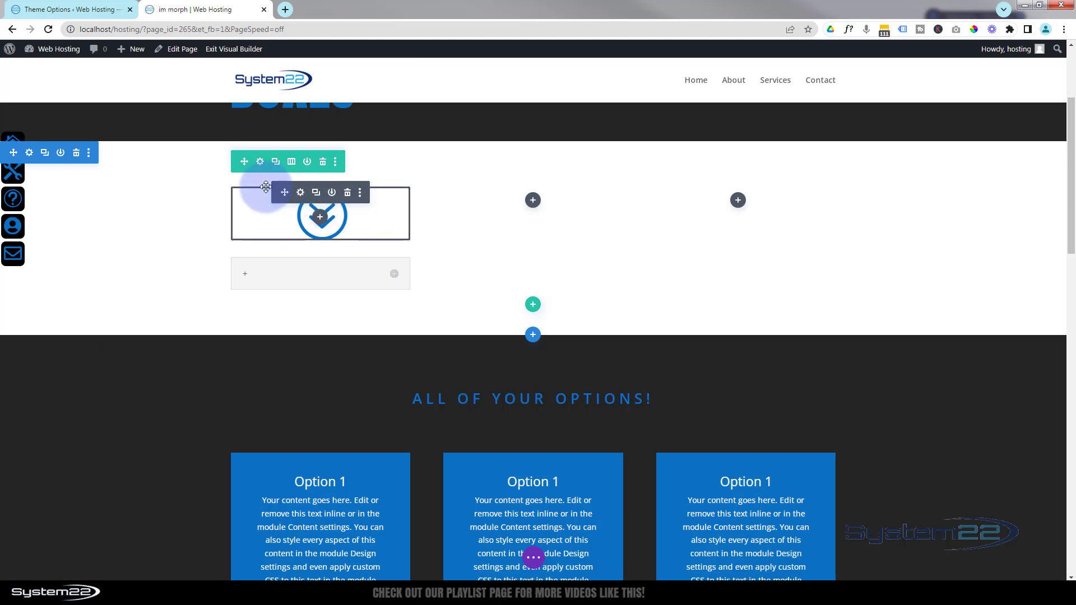
Step: Set the background of the row's first column to the saved blue colour
click(261, 163)
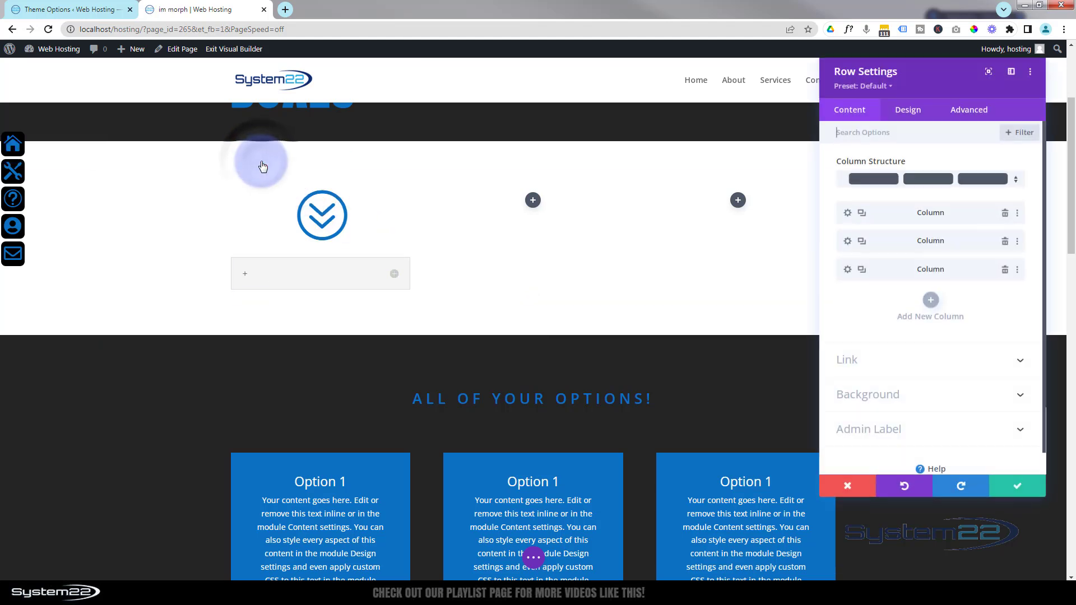
click(849, 215)
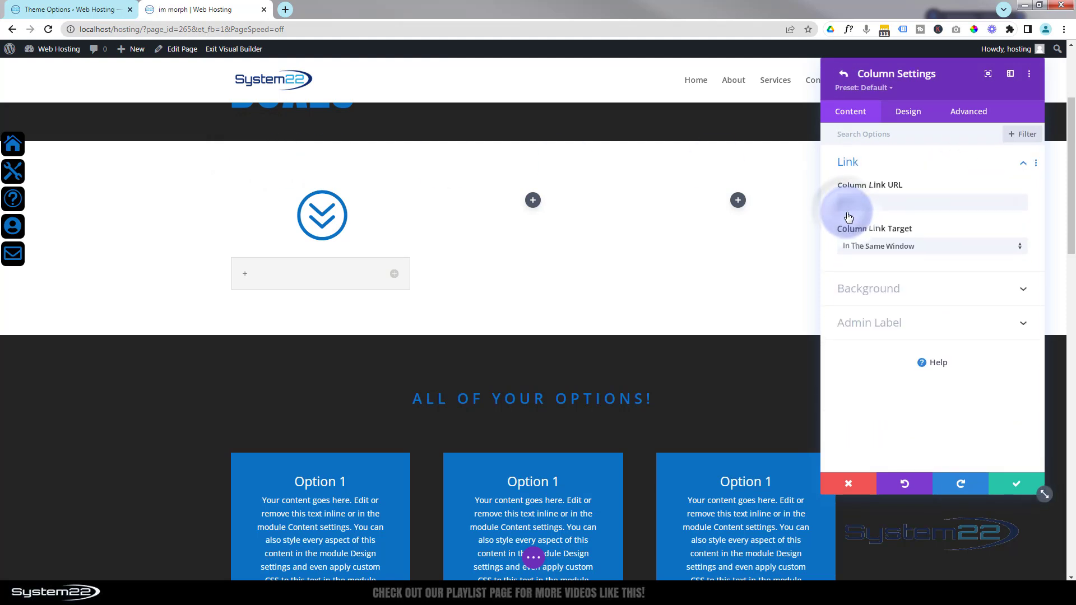
click(940, 289)
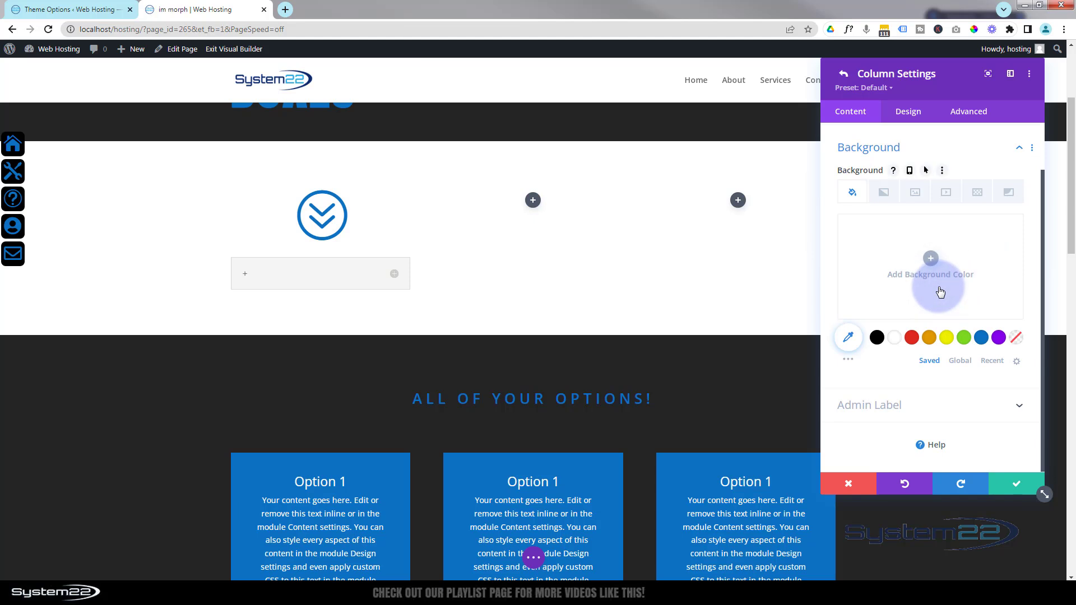
click(982, 339)
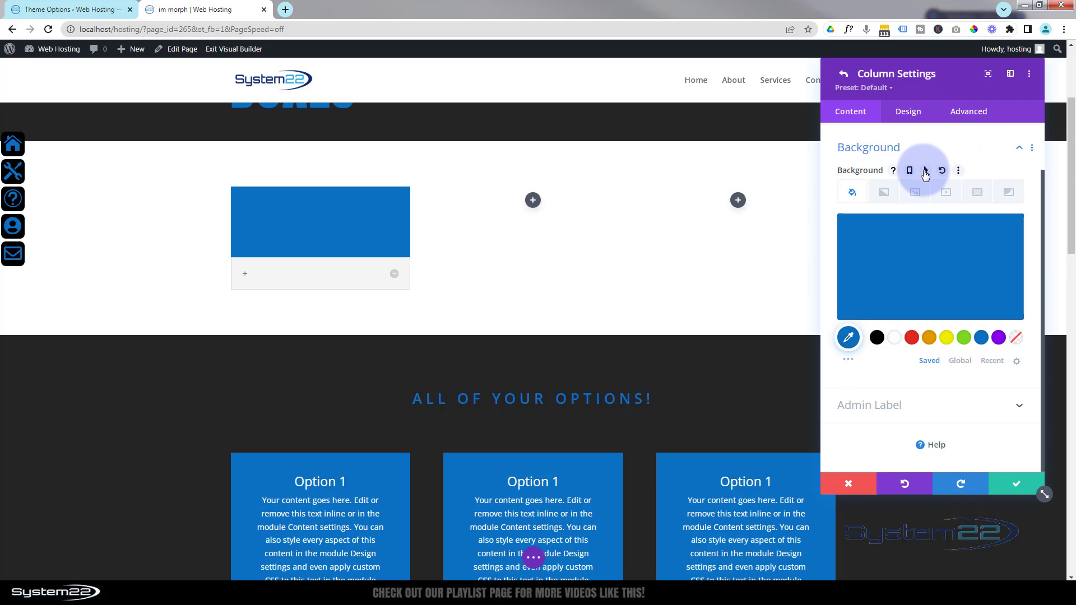
Step: Set the first column's hover background to purple #8300e9 and save the column settings
click(926, 171)
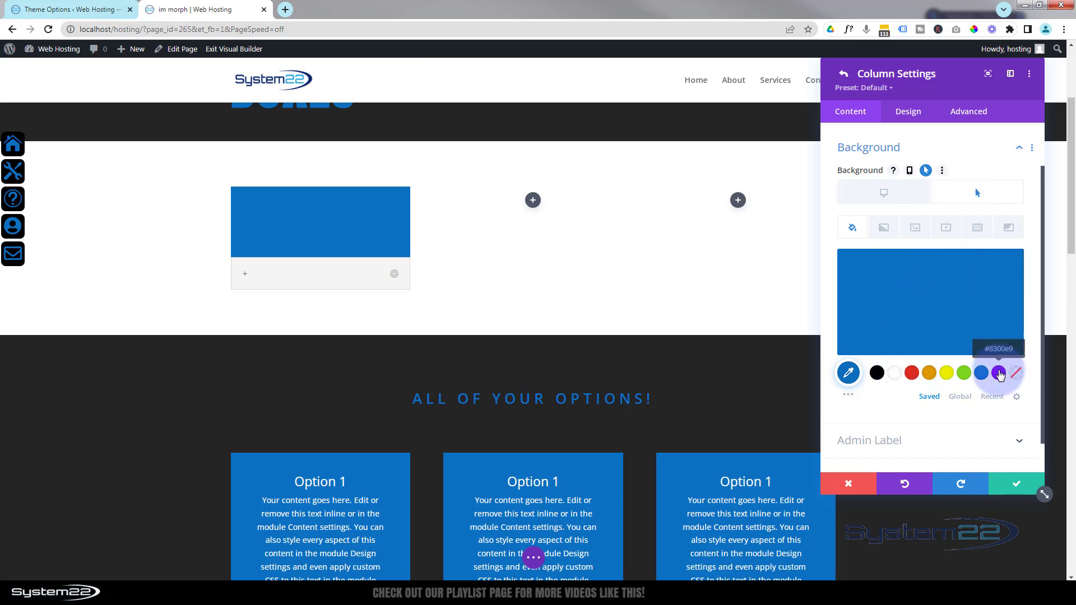
click(999, 374)
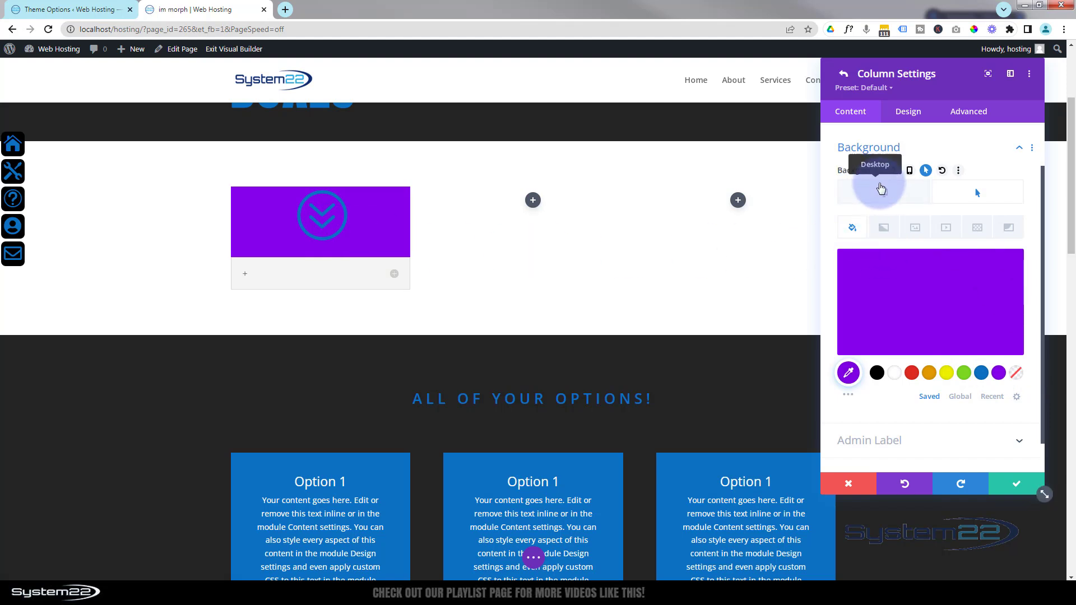
click(883, 193)
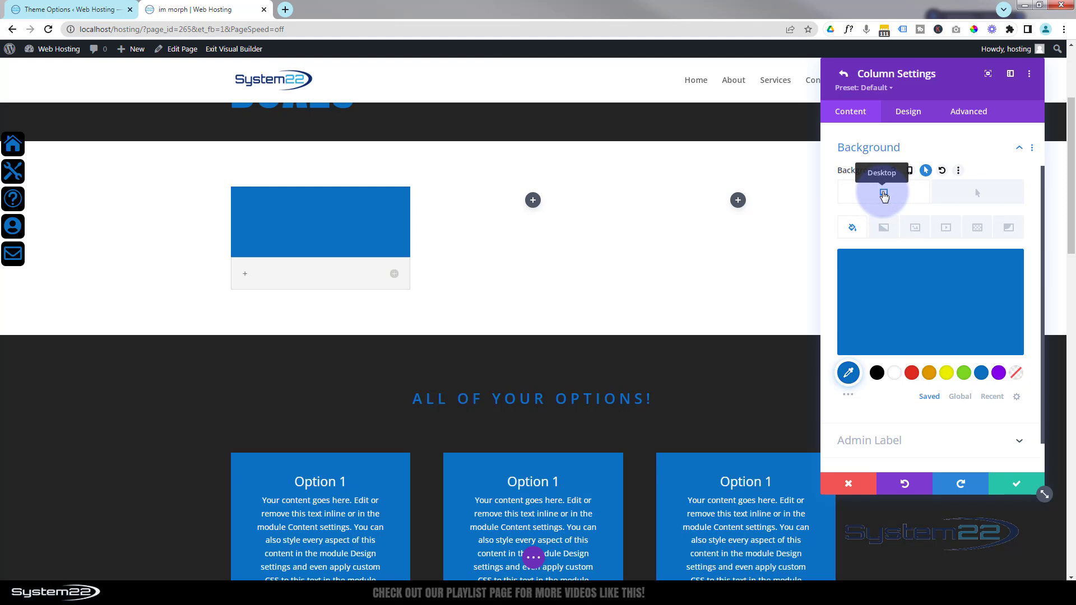
click(1016, 483)
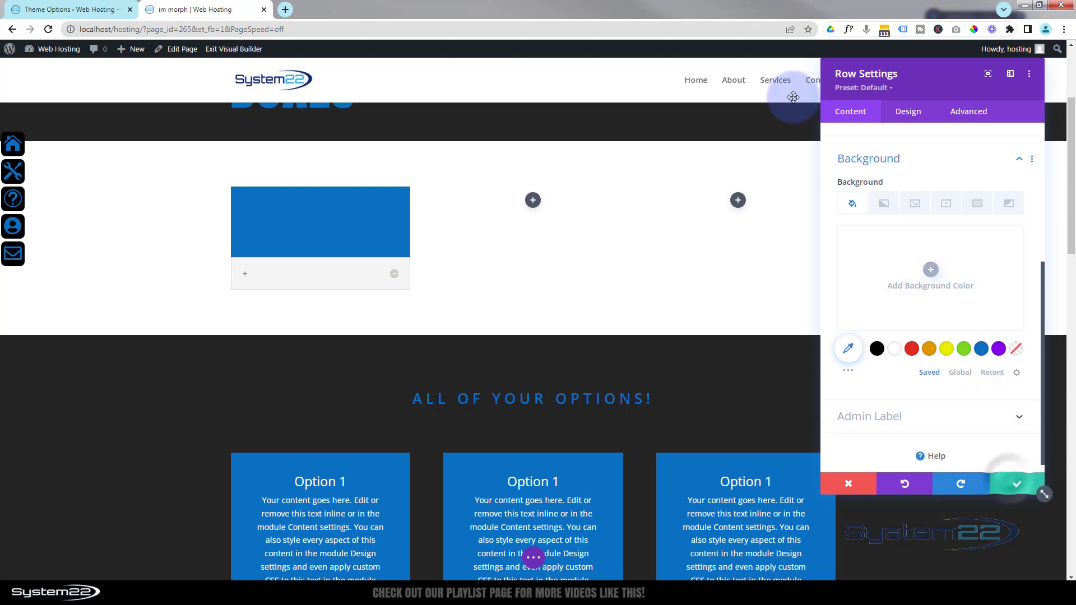
Step: Extend the first column's styles to the other columns of the three-column row
scroll(880, 219, up, 5)
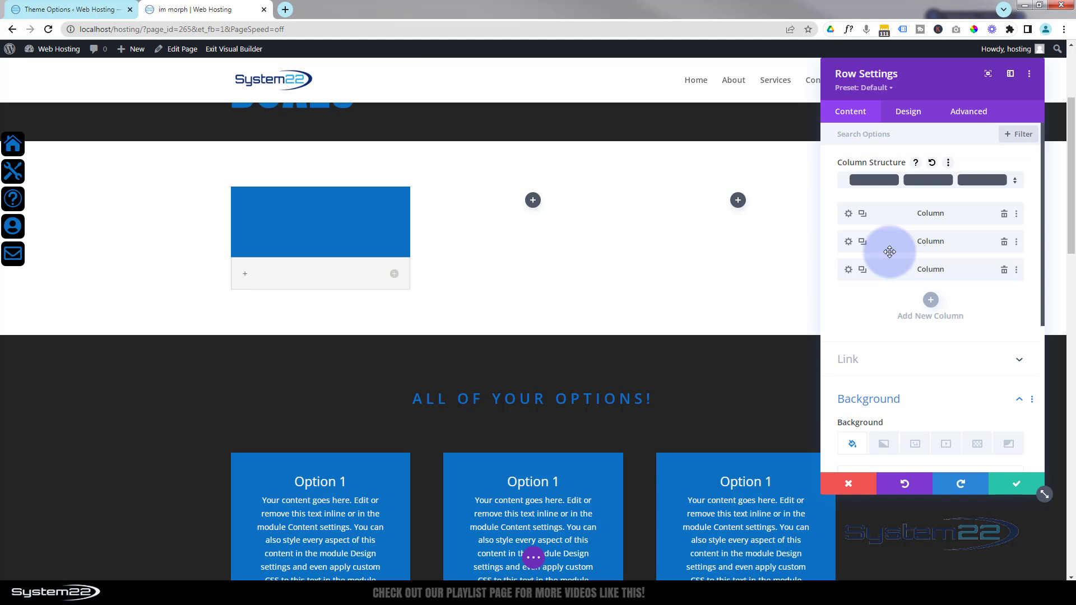
right_click(896, 213)
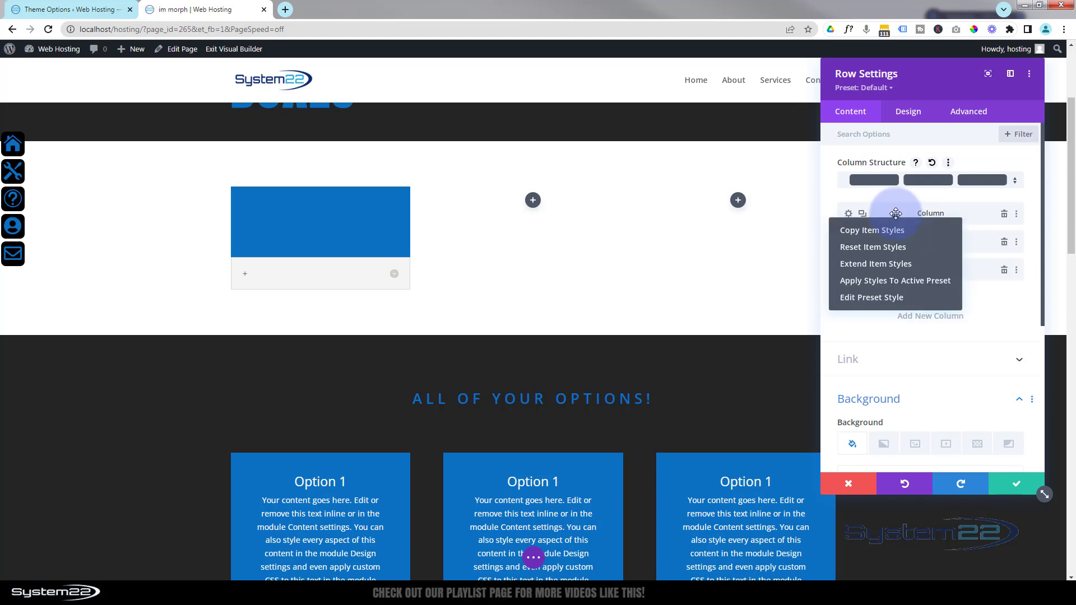
click(897, 264)
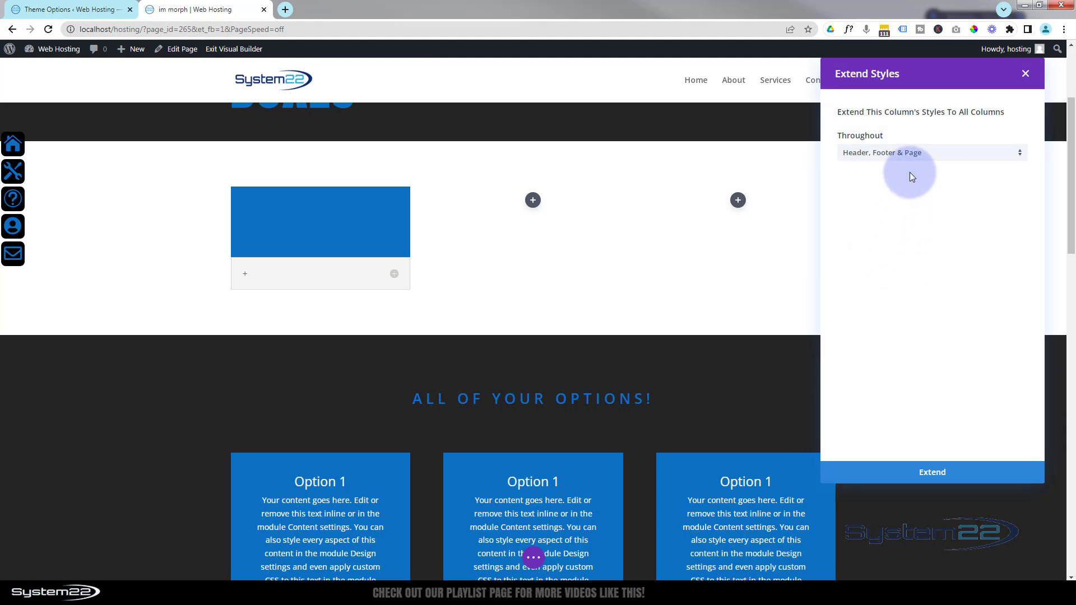
click(915, 155)
click(893, 220)
click(935, 472)
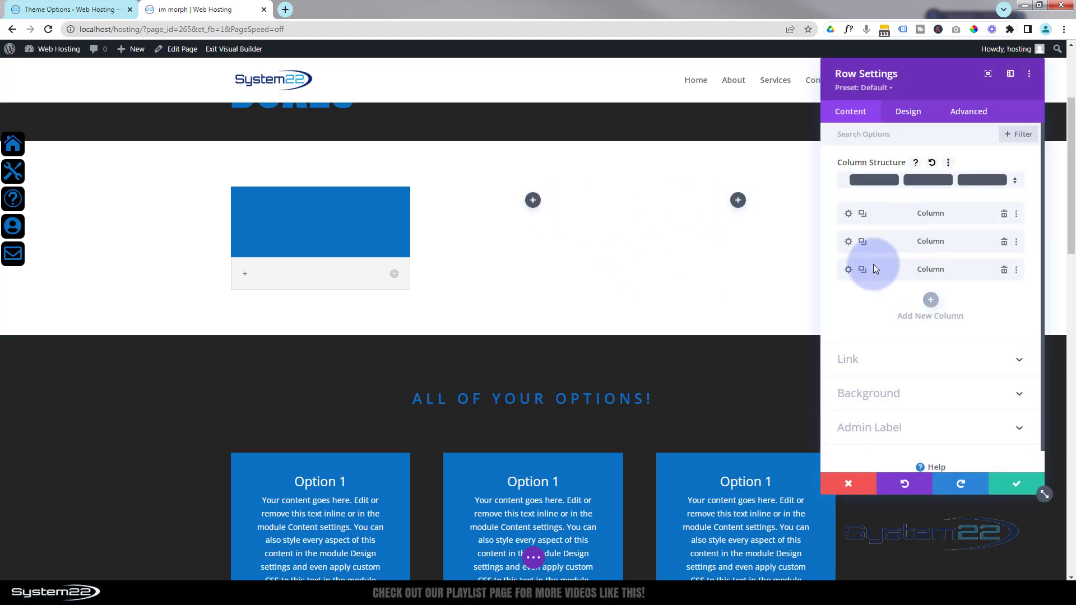
Step: Check the second column's background settings, then save the column and row settings
click(849, 242)
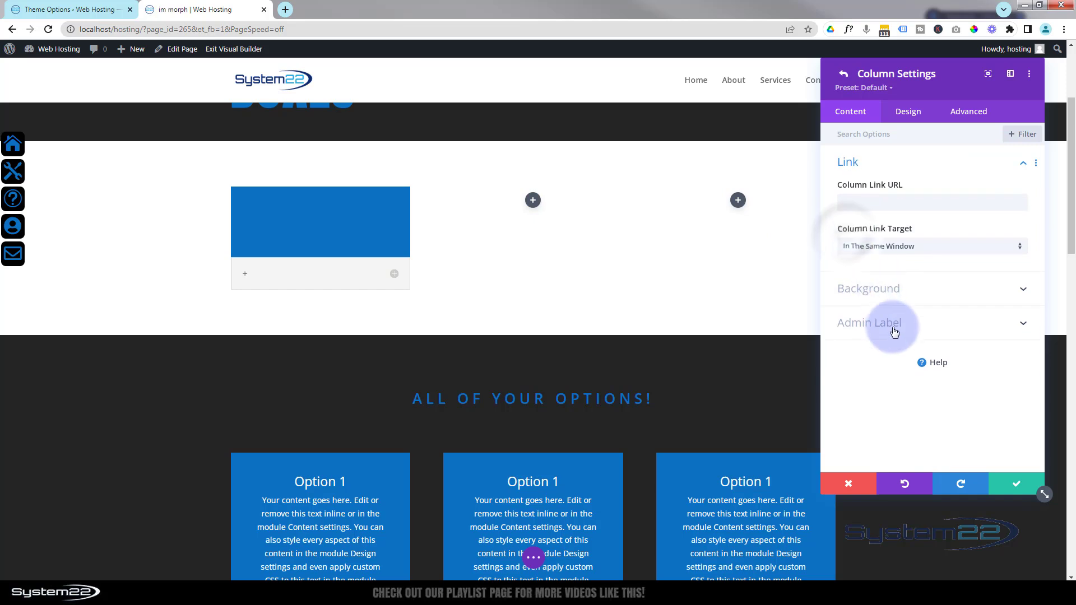
click(903, 288)
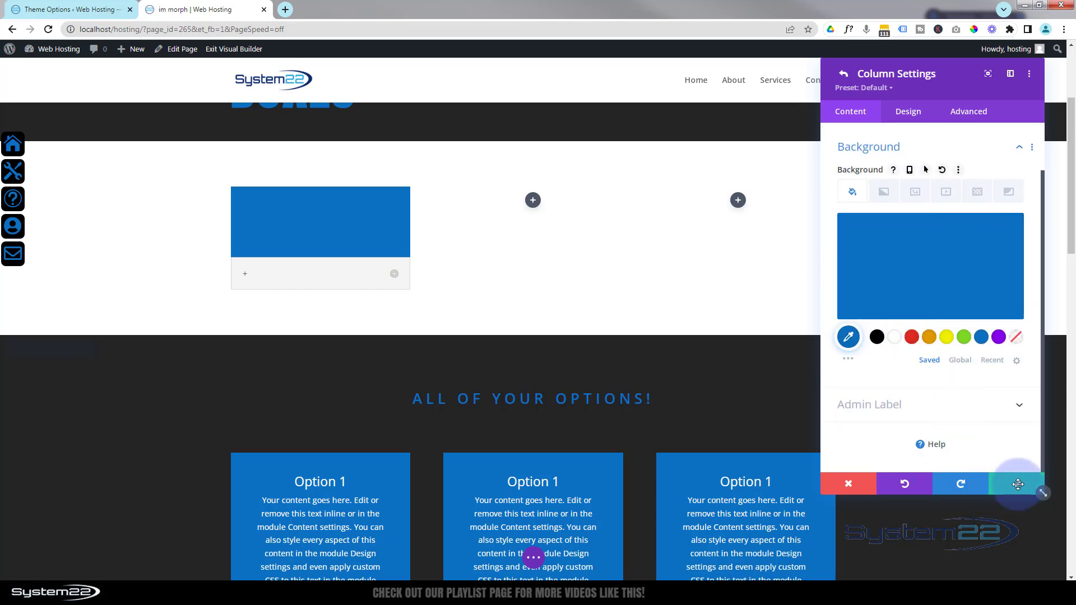
click(1018, 485)
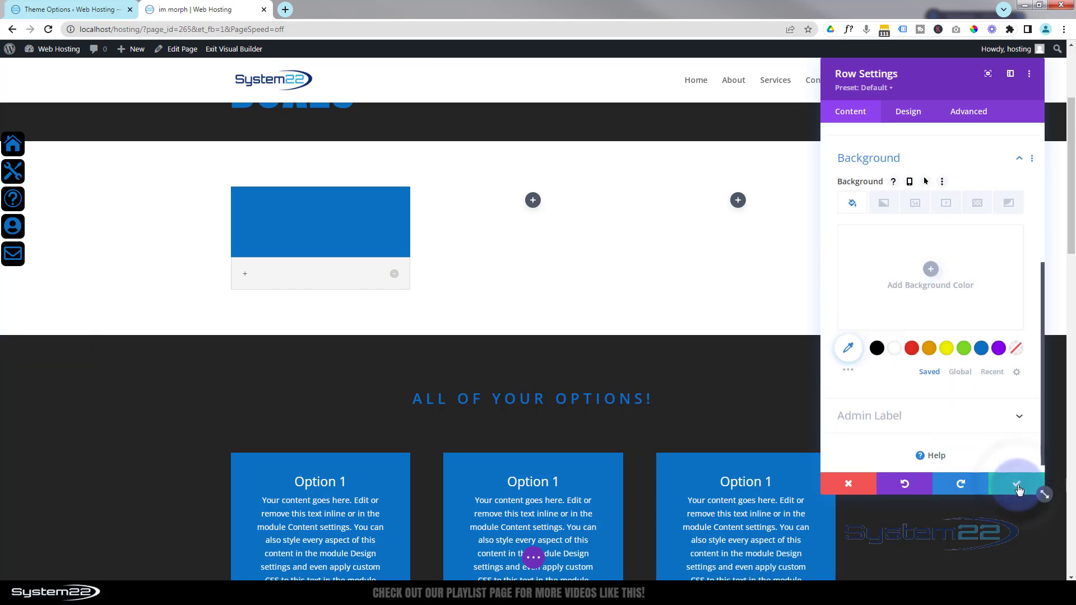
click(1018, 485)
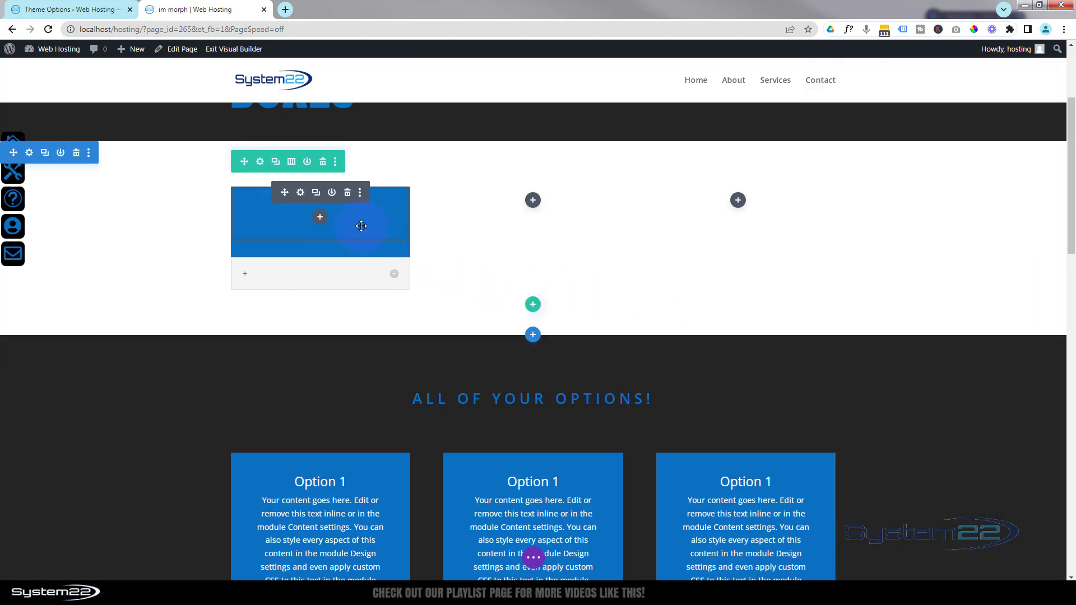
Step: Set the first column's icon colour to white #ffffff and its icon size to 50px
click(300, 194)
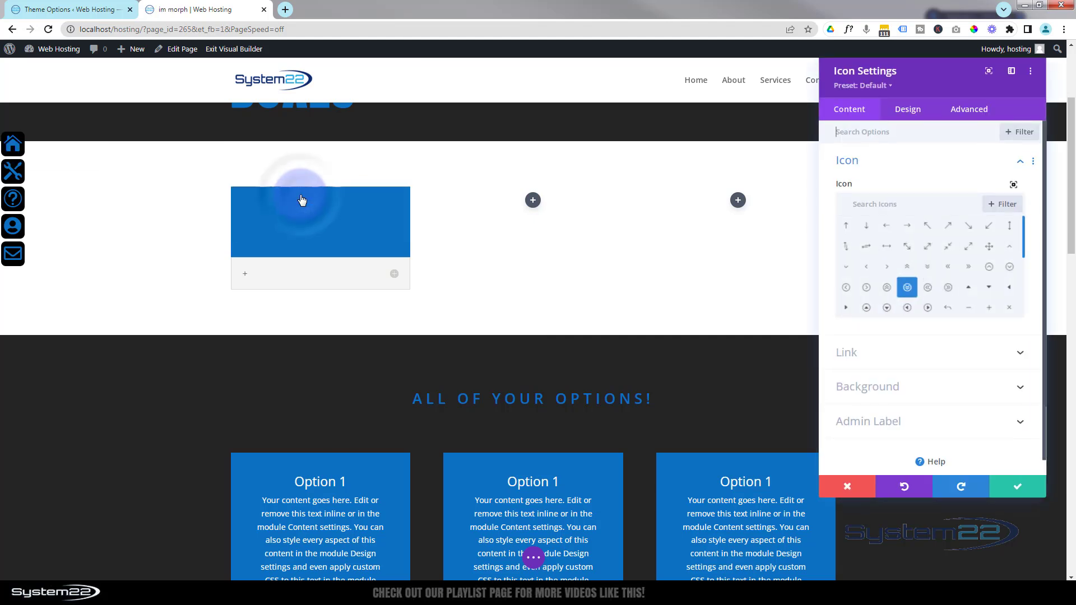
click(908, 114)
click(931, 163)
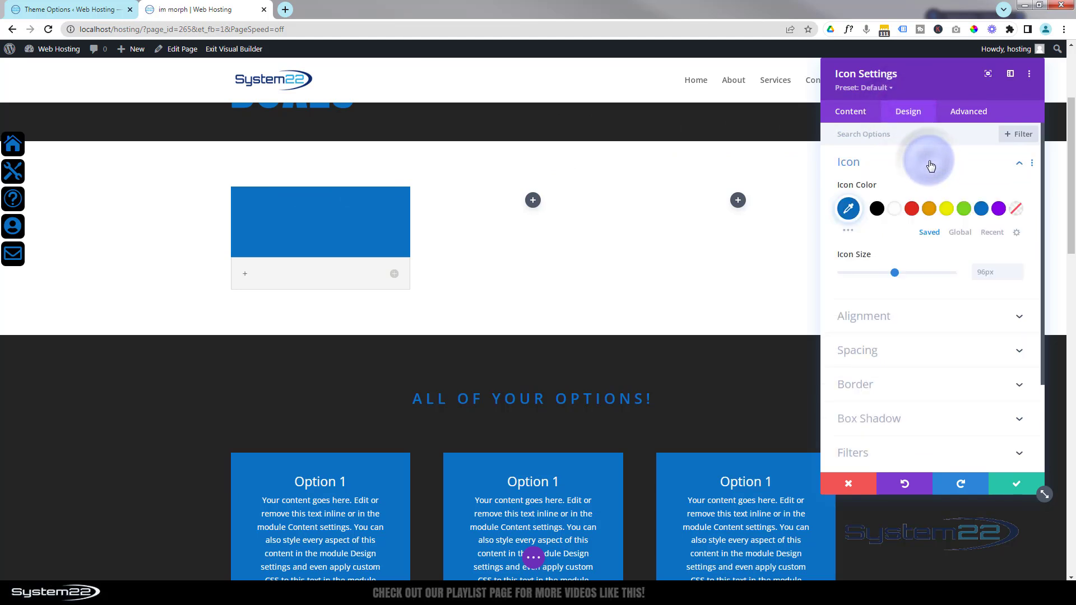
click(895, 208)
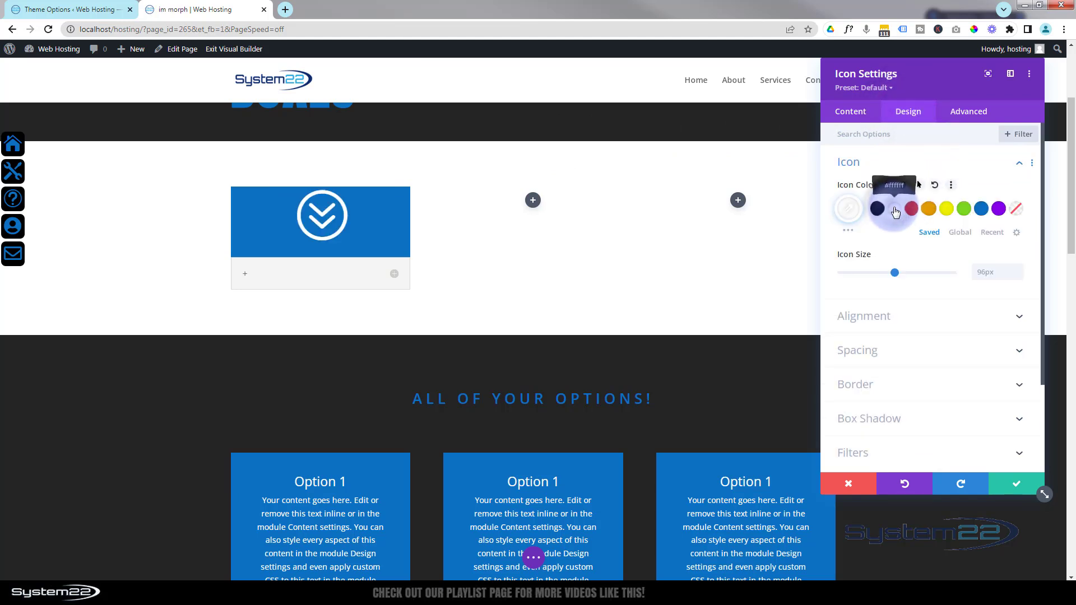
click(982, 272)
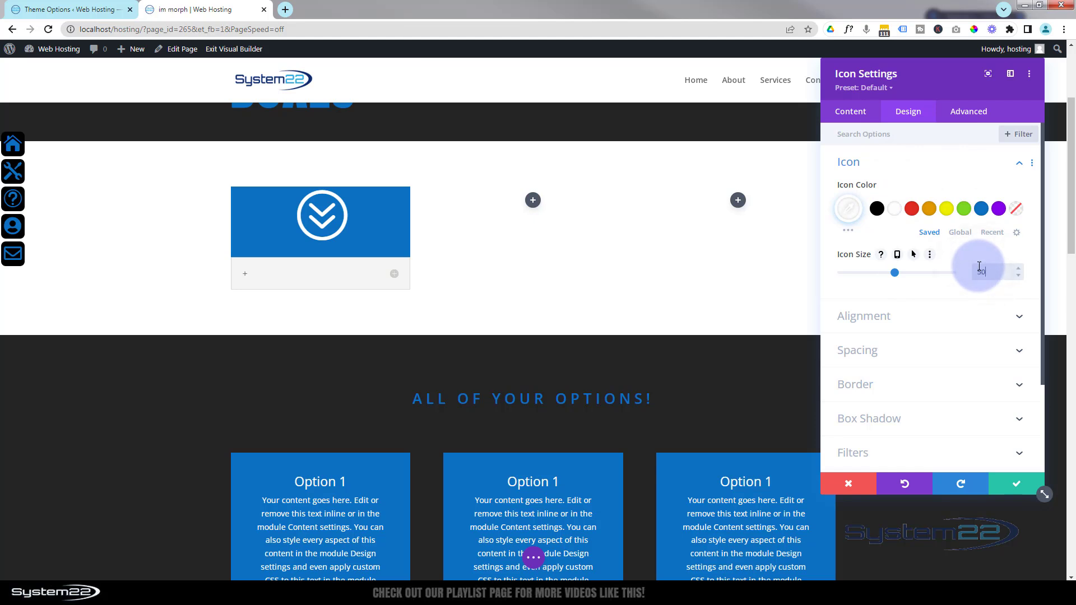
text(50px)
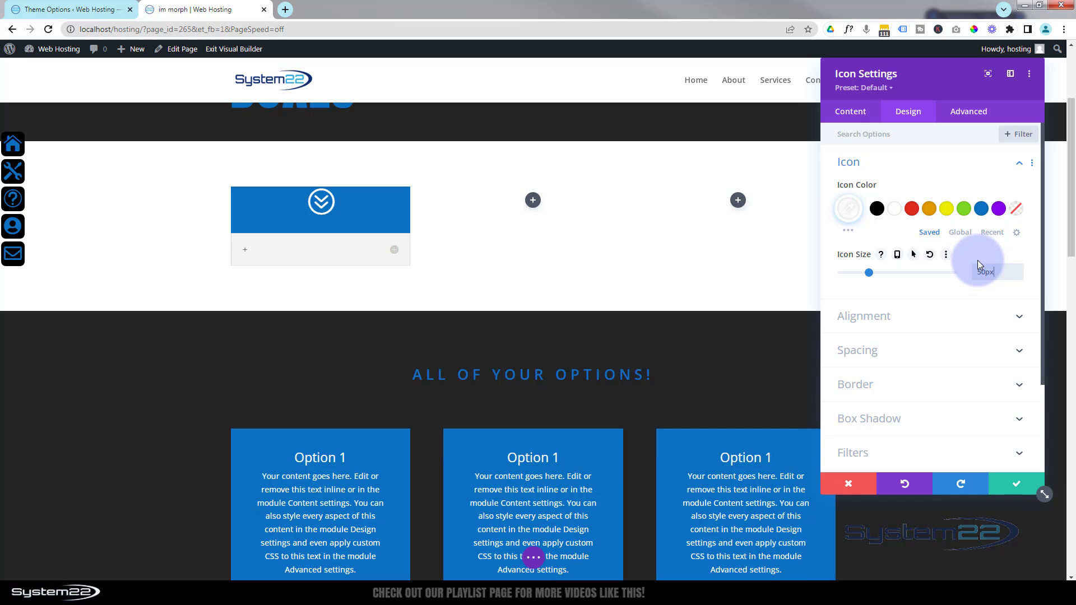
Step: Give the icon 20px of linked top and bottom padding and save the module
click(894, 164)
click(895, 168)
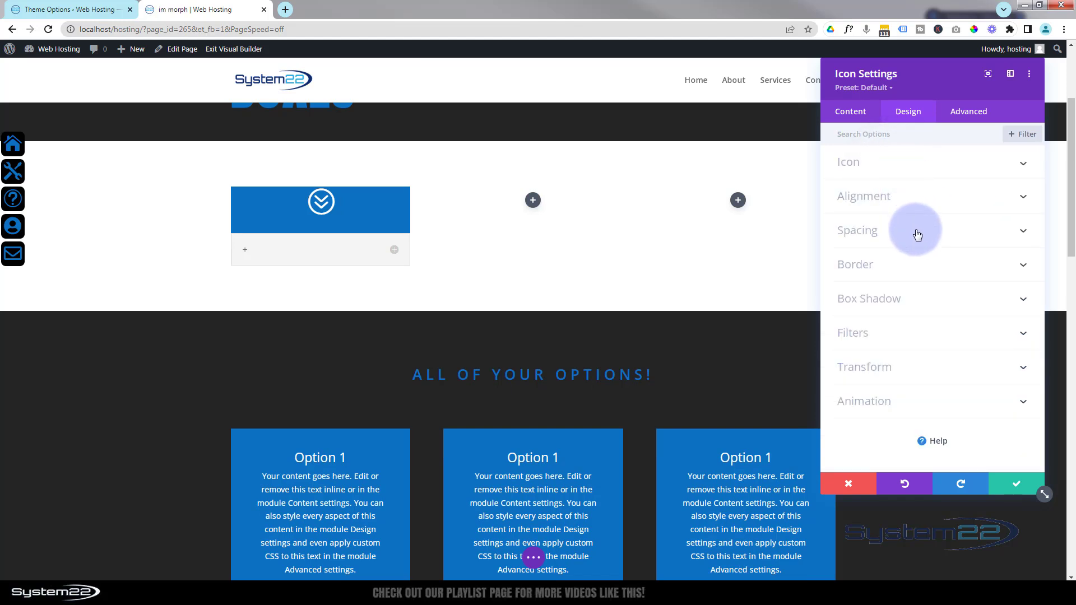
click(917, 235)
click(873, 245)
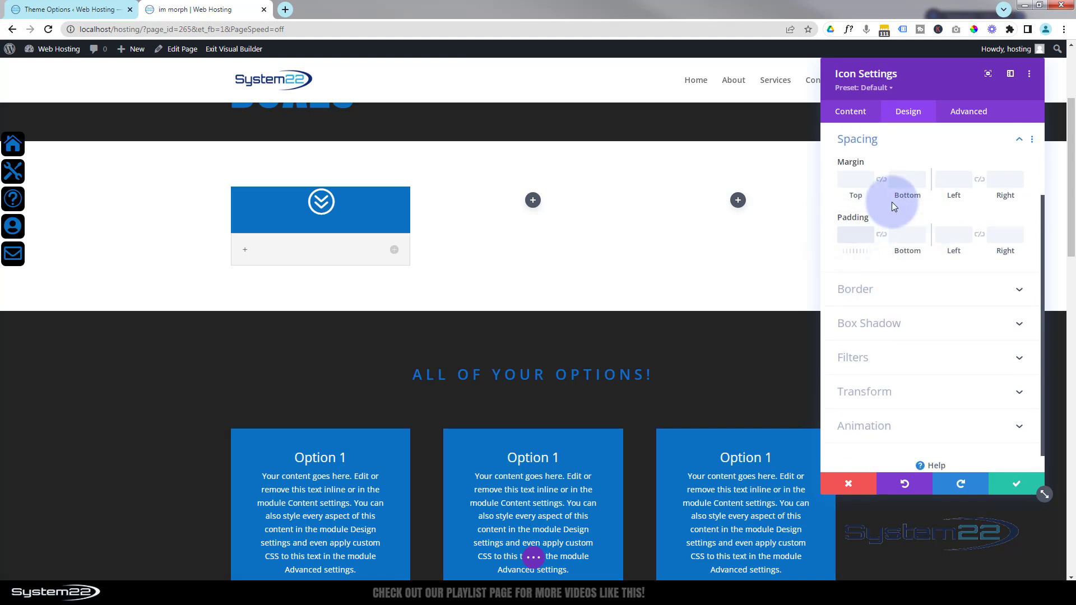
text(20px)
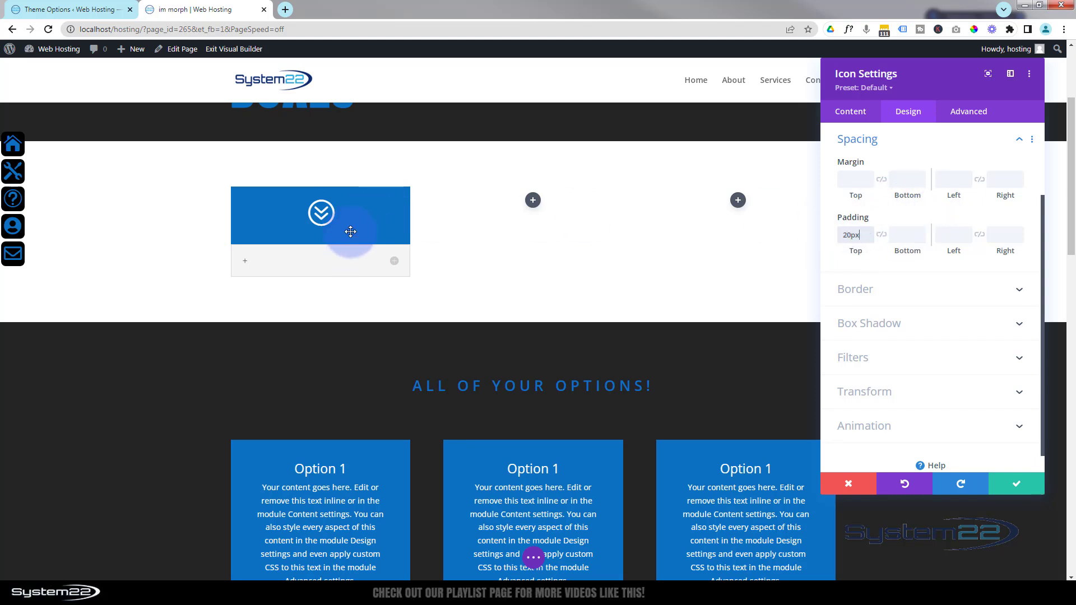
click(881, 236)
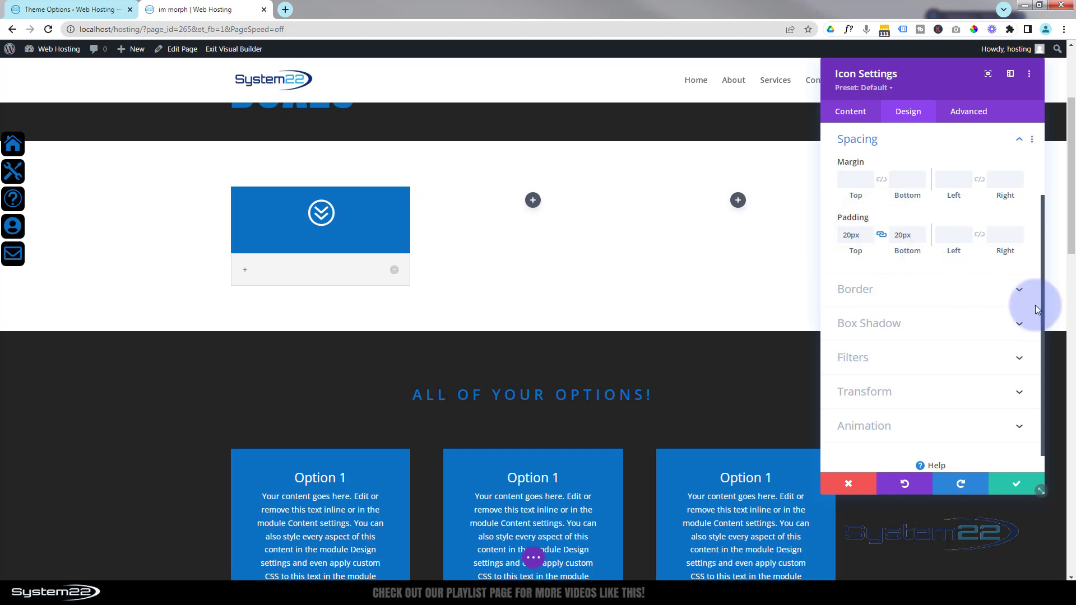
click(1008, 484)
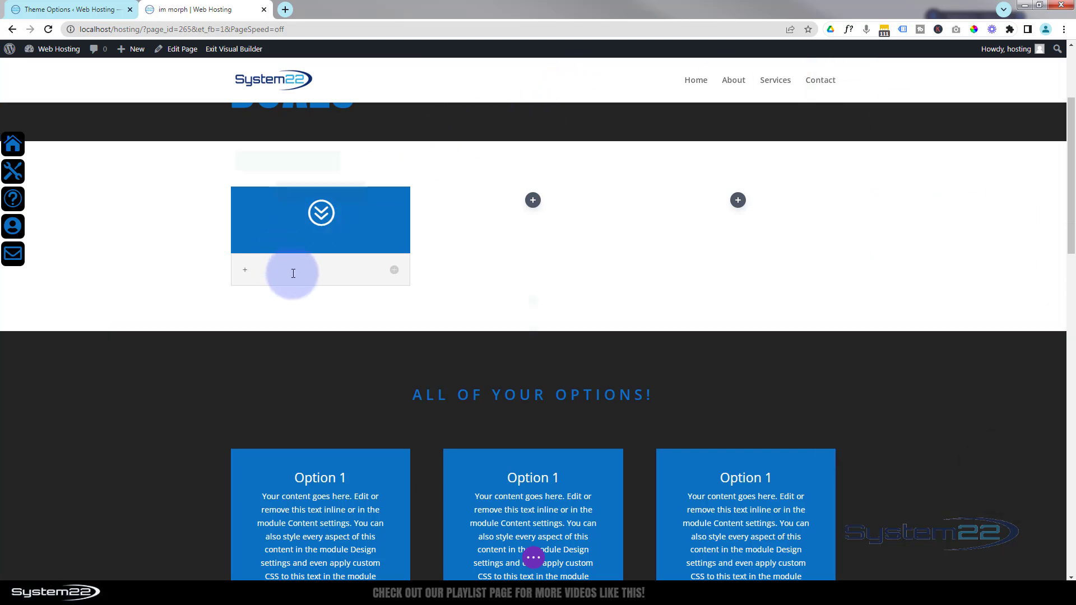
Step: Make the closed icon colour of the Toggle module below the icon transparent
mouse_move(296, 271)
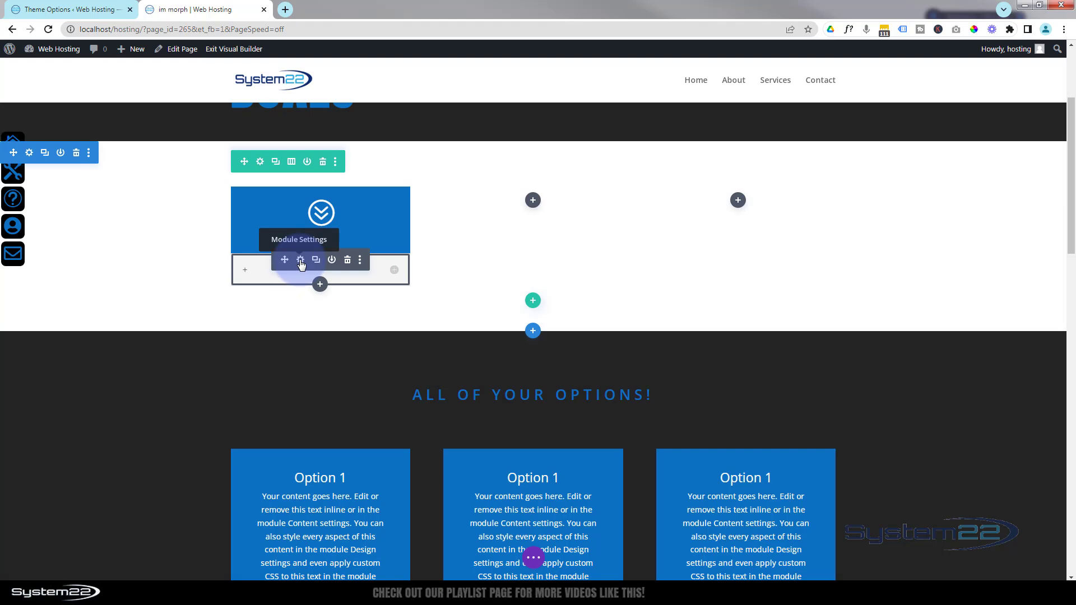
click(301, 260)
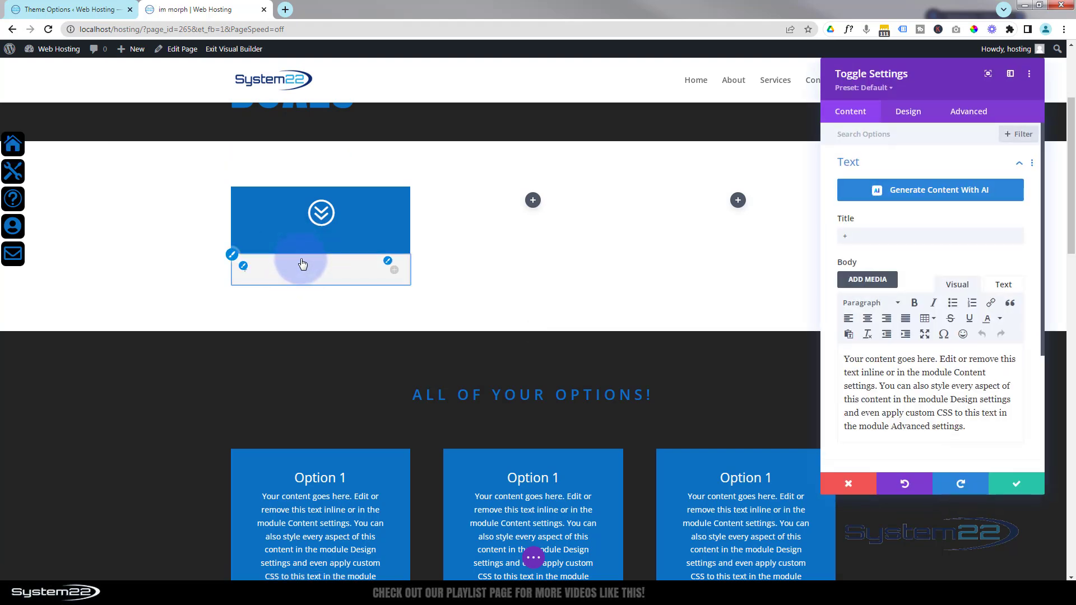
drag(921, 69, 573, 69)
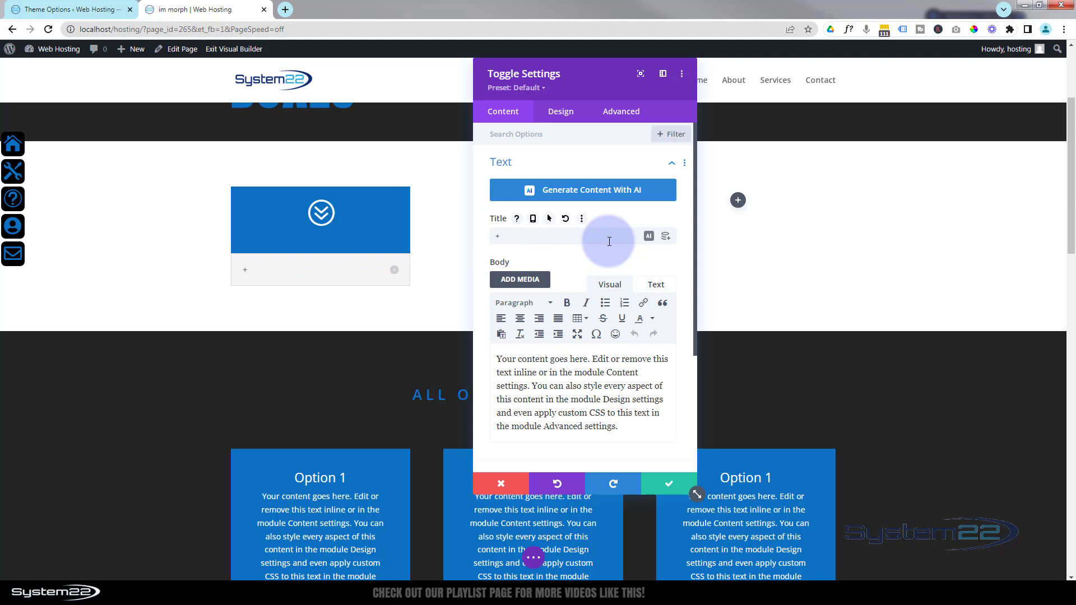
click(562, 114)
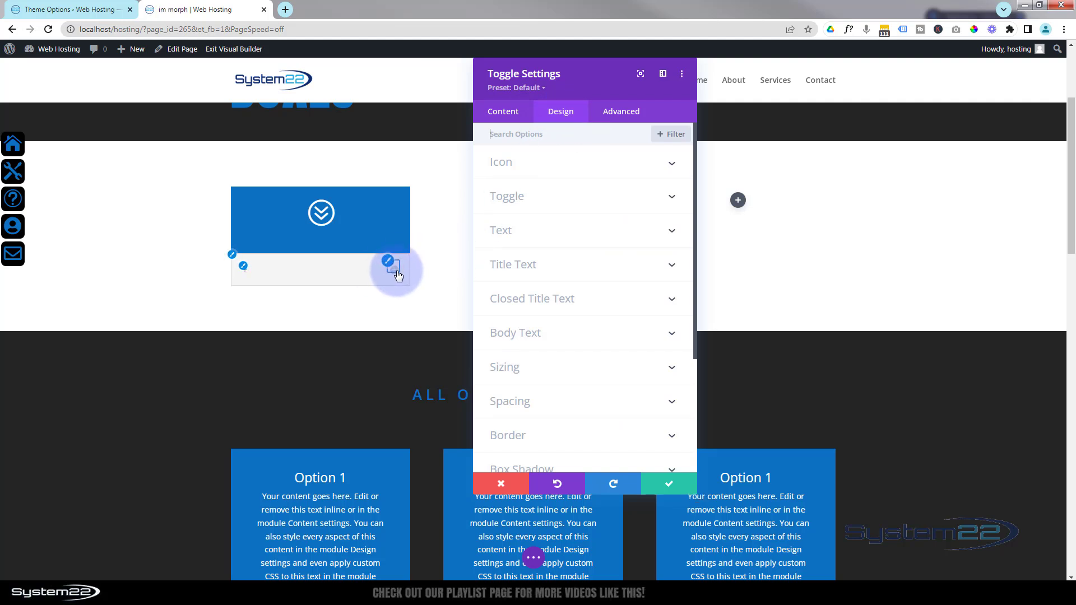
click(597, 162)
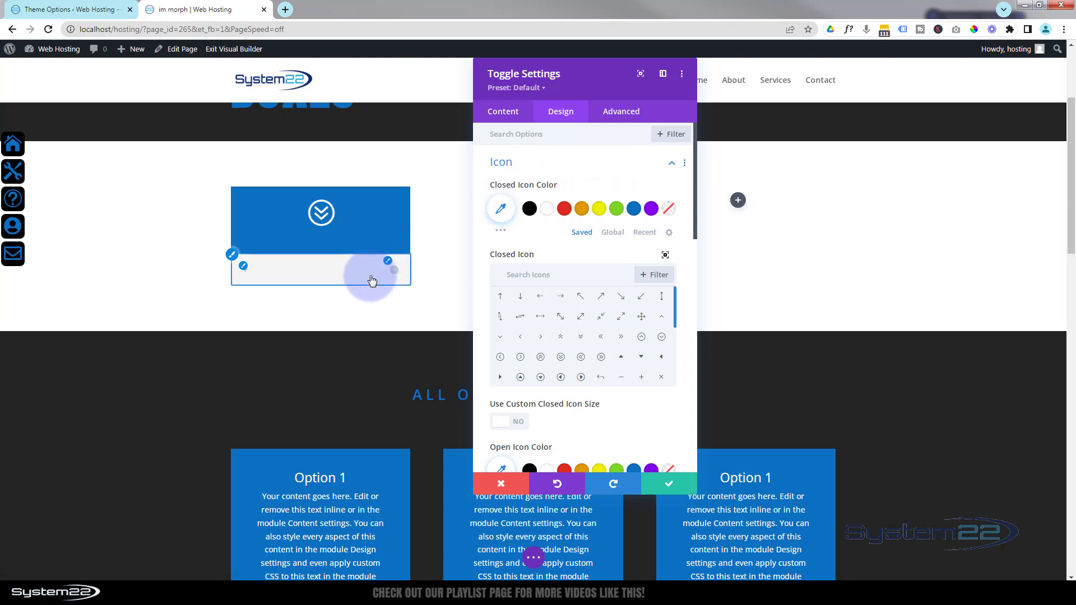
click(345, 270)
click(345, 271)
click(674, 224)
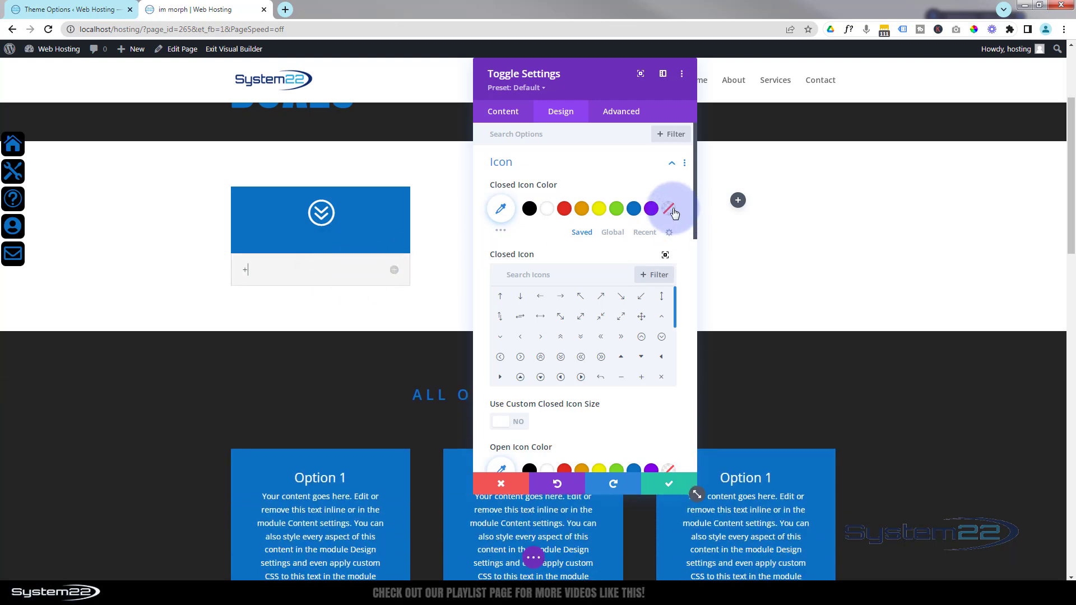
click(670, 210)
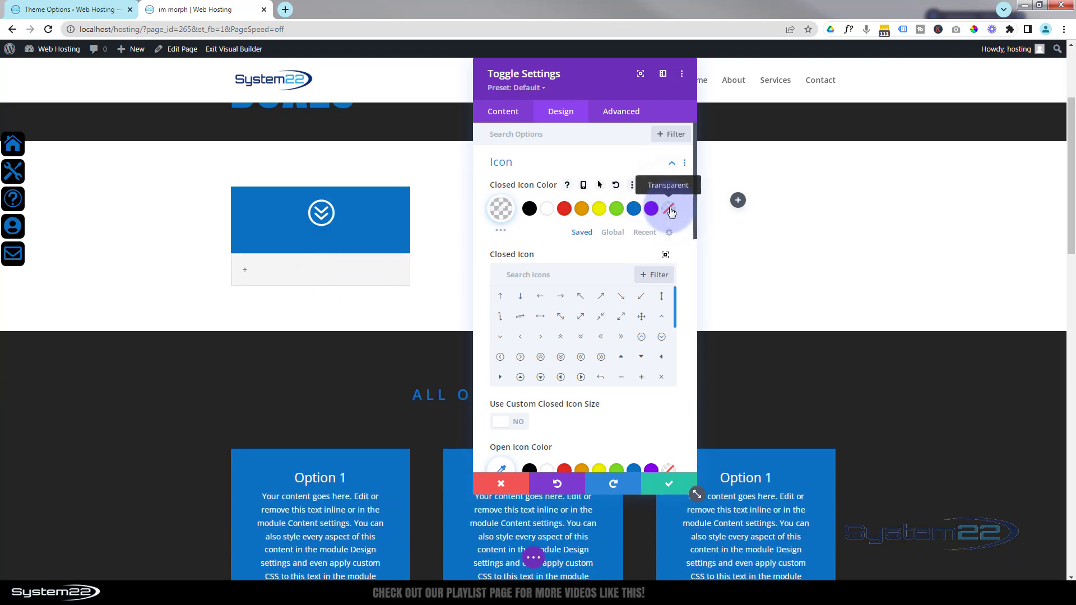
Step: Set the toggle's open icon colour to the saved purple and expand the toggle to preview it
scroll(671, 212, down, 3)
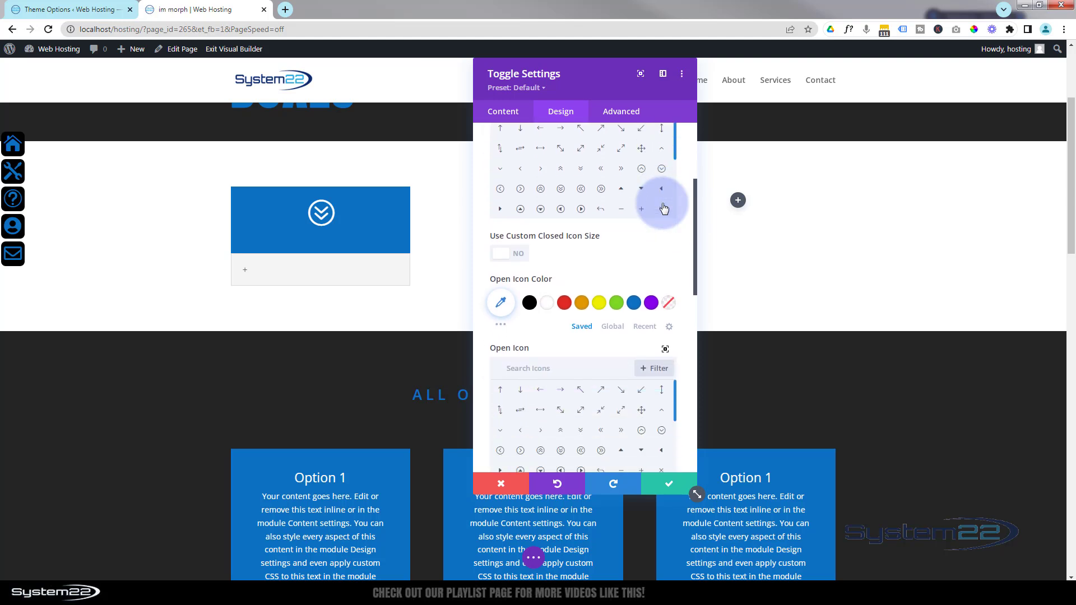
click(651, 303)
click(364, 270)
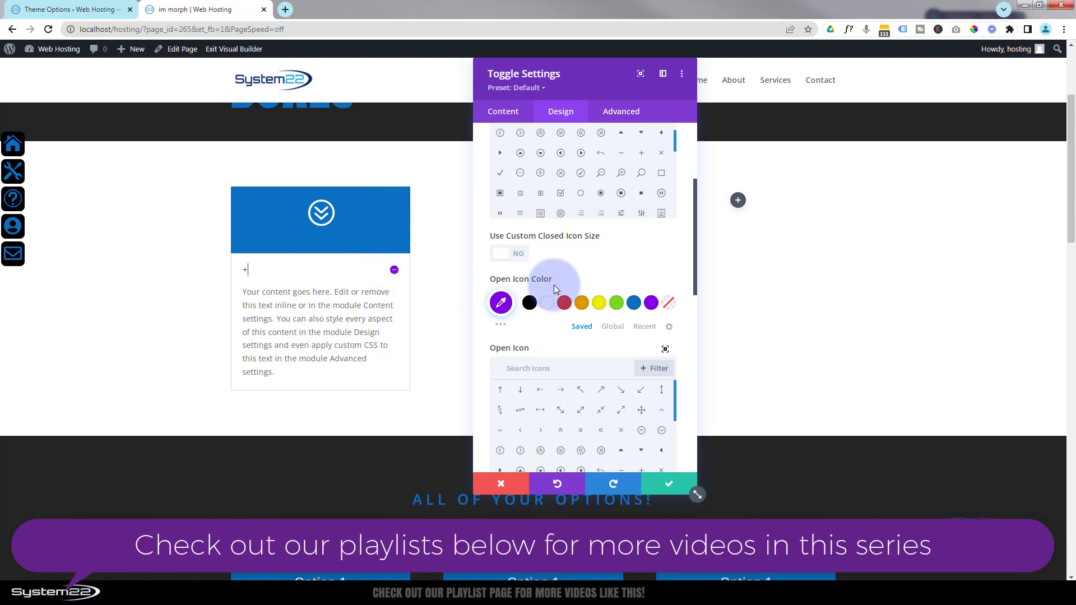
Step: Enable a custom open icon size for the toggle, set it to 20px, and collapse the toggle preview
scroll(548, 277, down, 5)
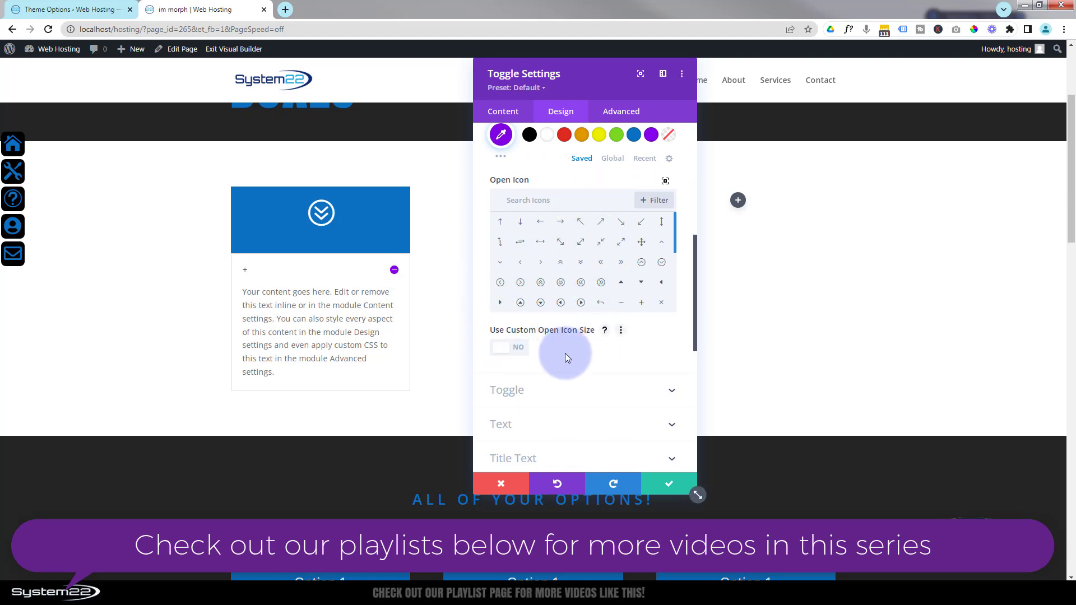
click(517, 350)
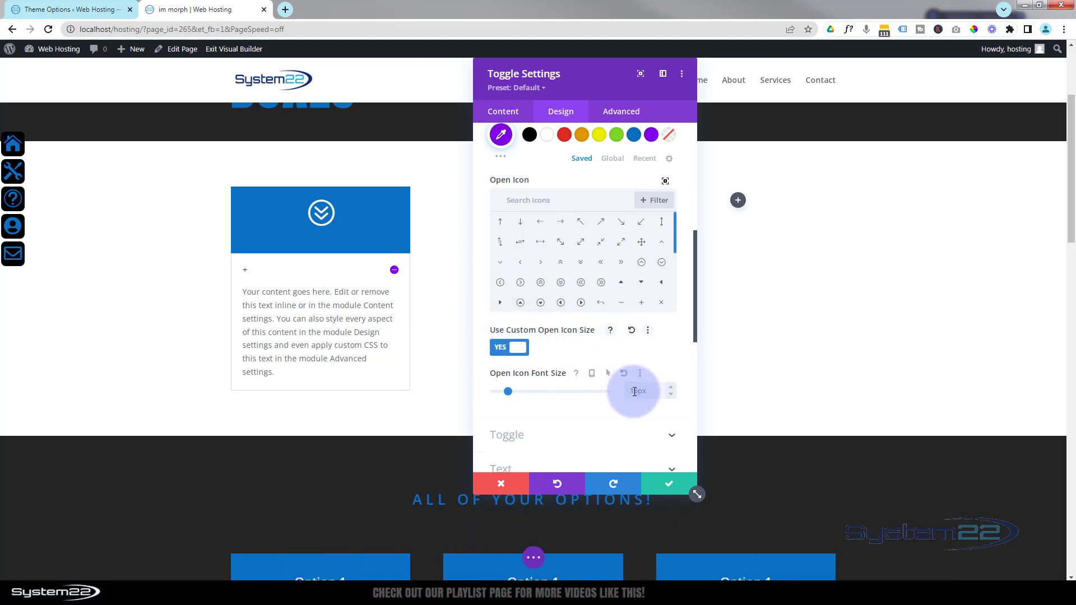
text(20)
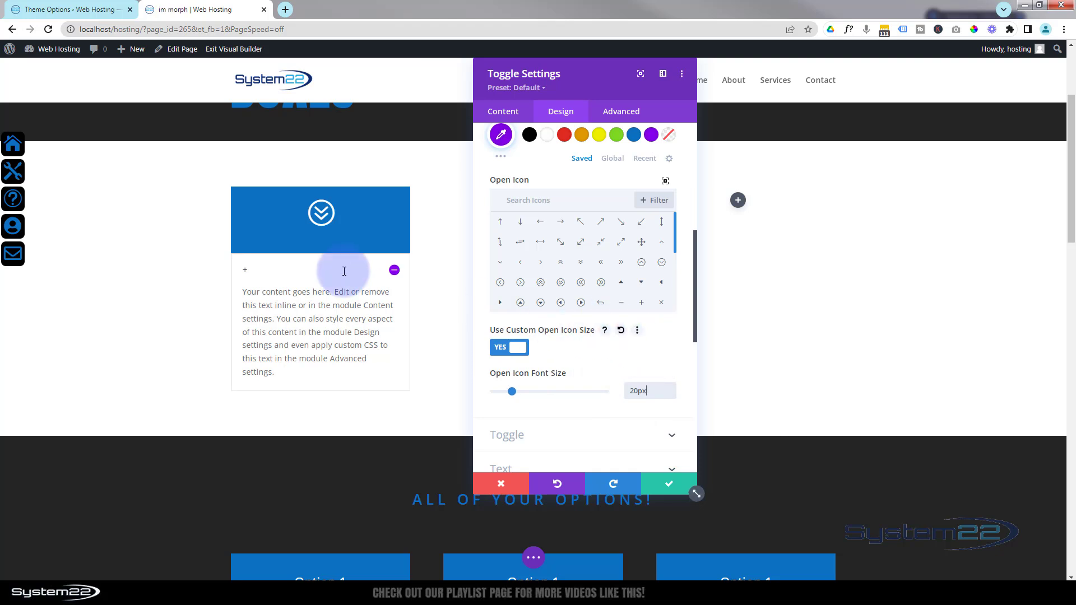
click(369, 268)
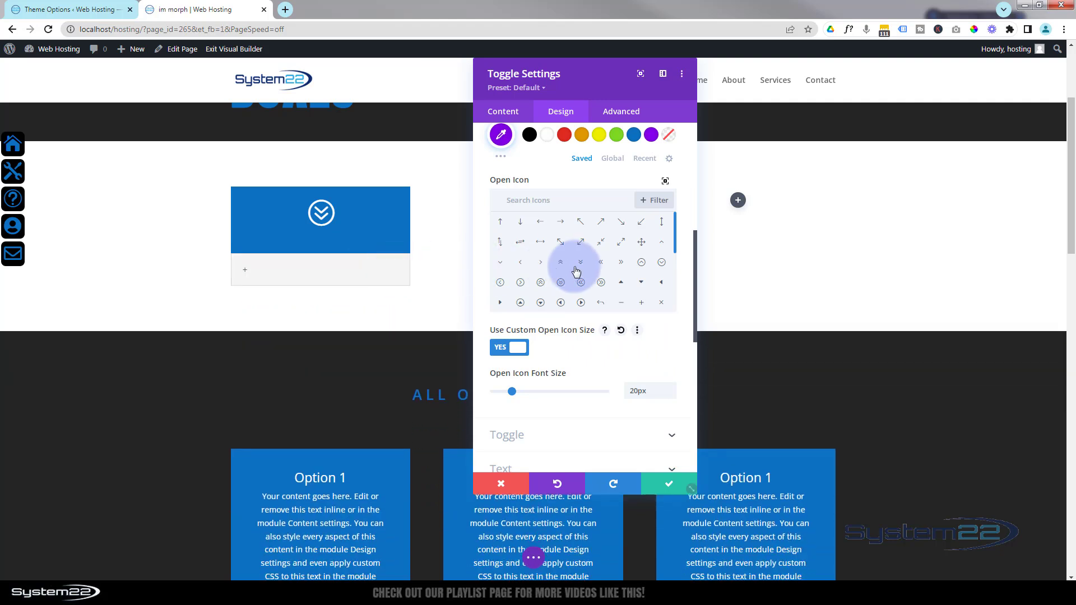
Step: Set the toggle's open background colour to white
scroll(578, 269, down, 5)
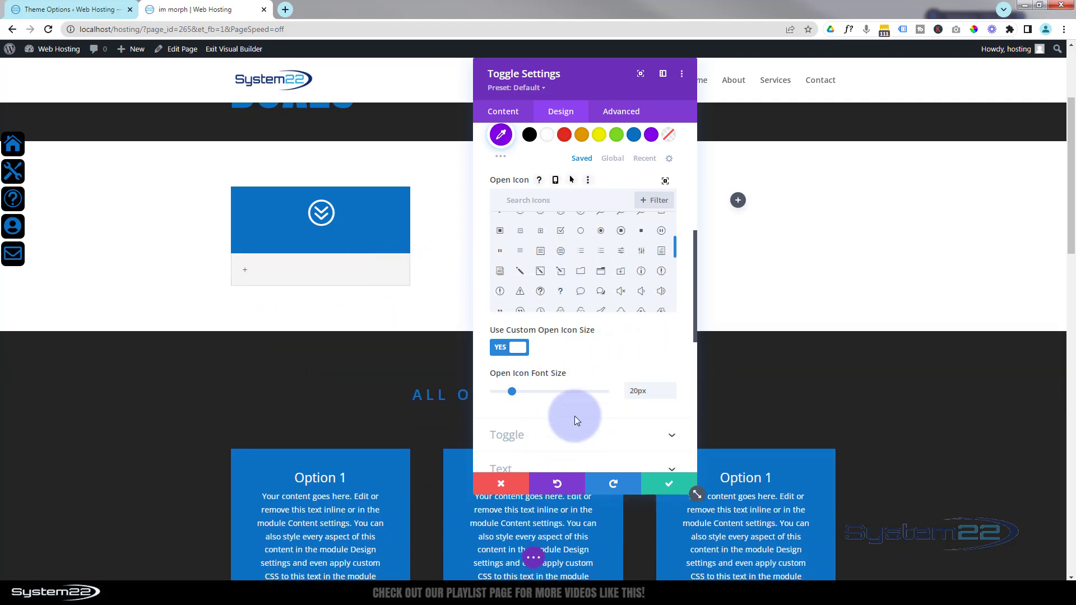
scroll(578, 404, down, 2)
scroll(582, 403, down, 2)
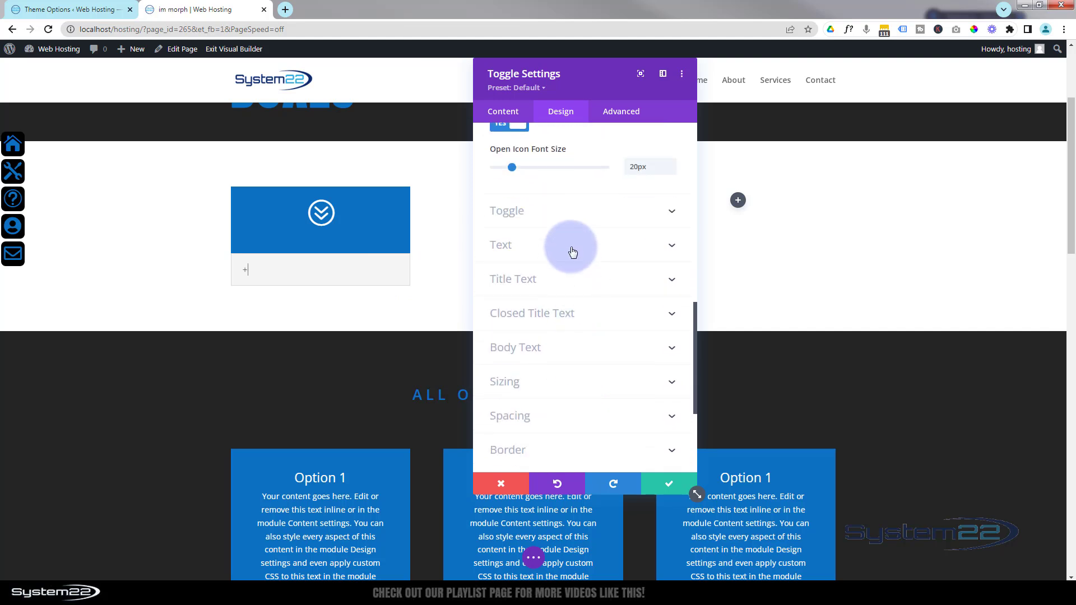
click(570, 213)
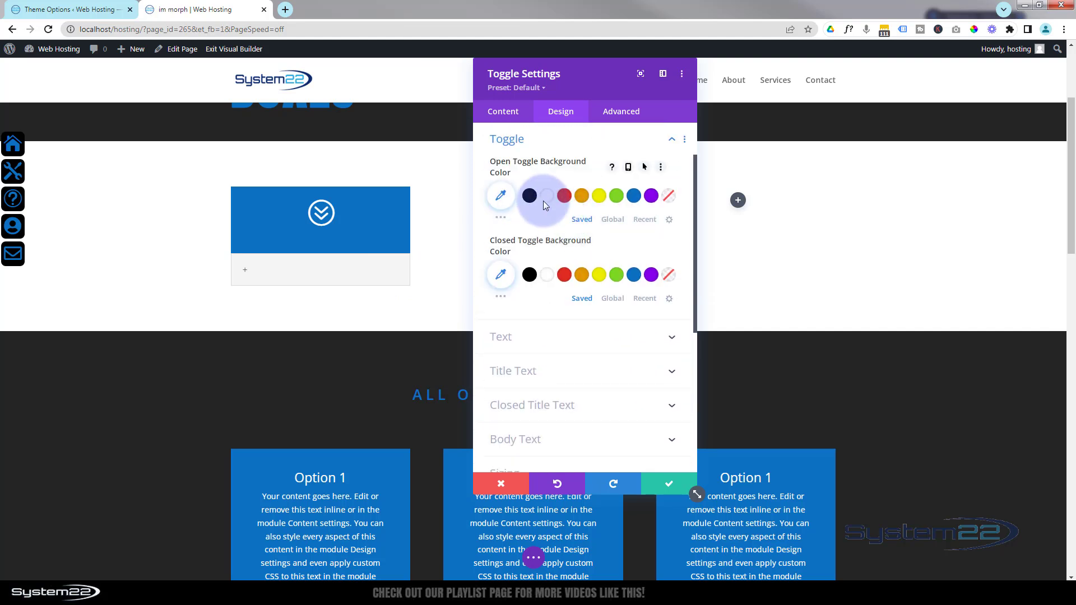
click(545, 197)
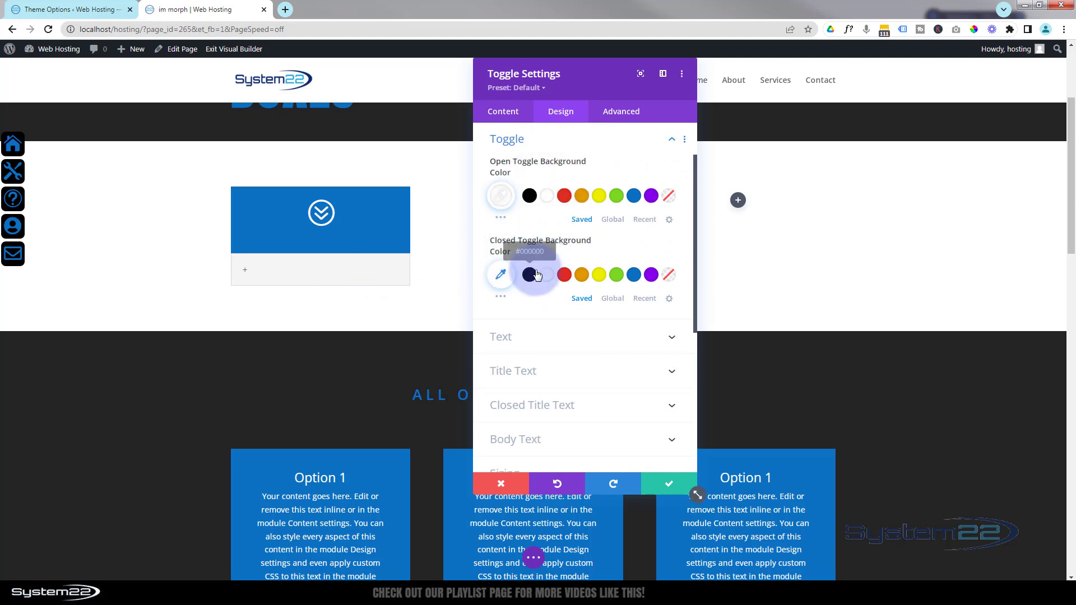
Step: Set the toggle's closed background colour to the saved blue and its overall border width to 0px
click(635, 275)
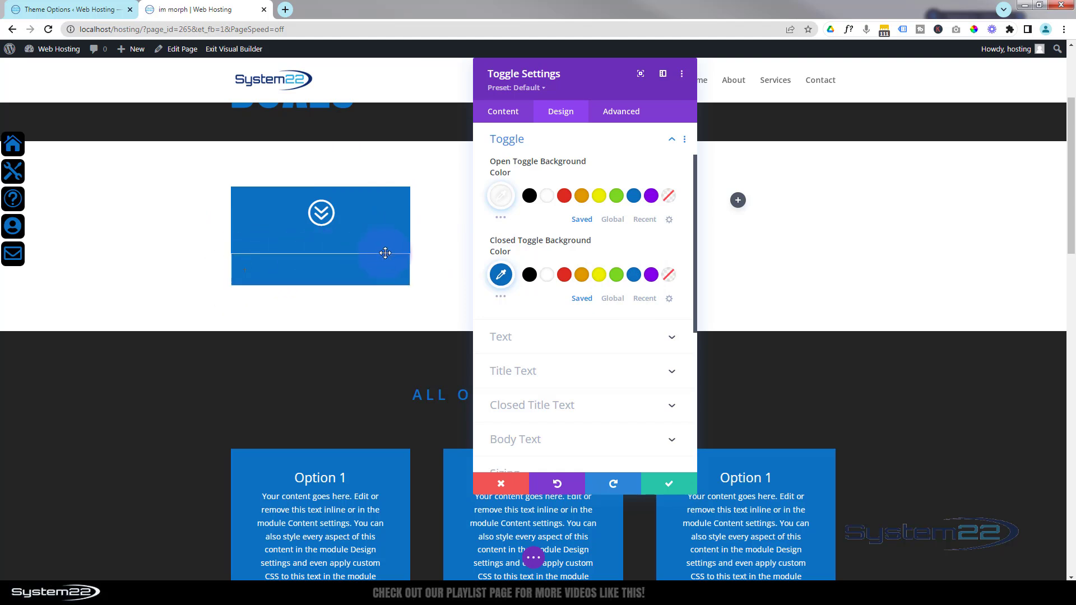
scroll(590, 273, down, 5)
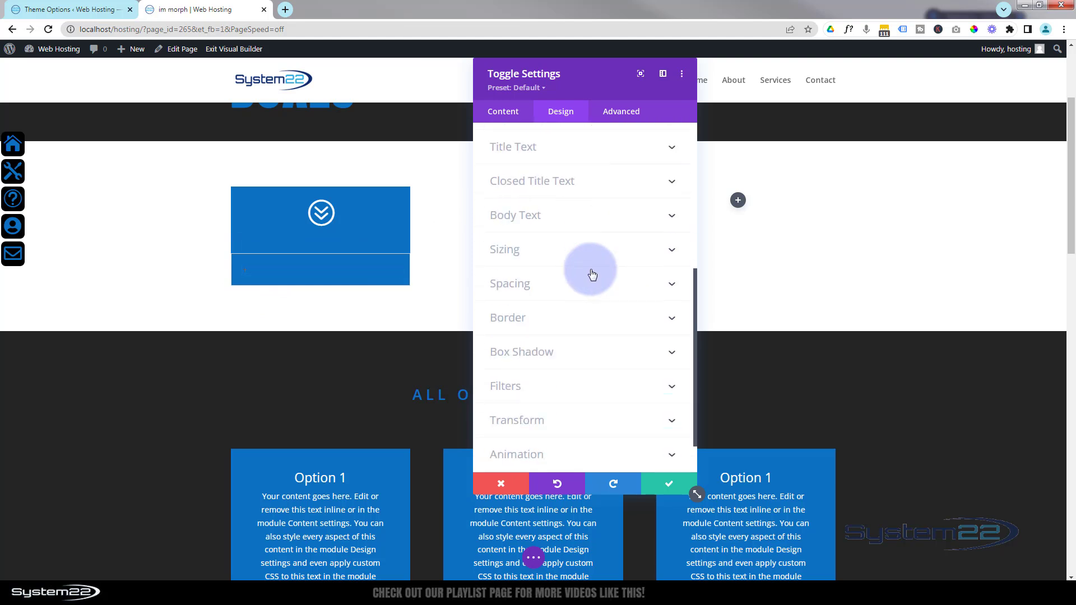
click(589, 320)
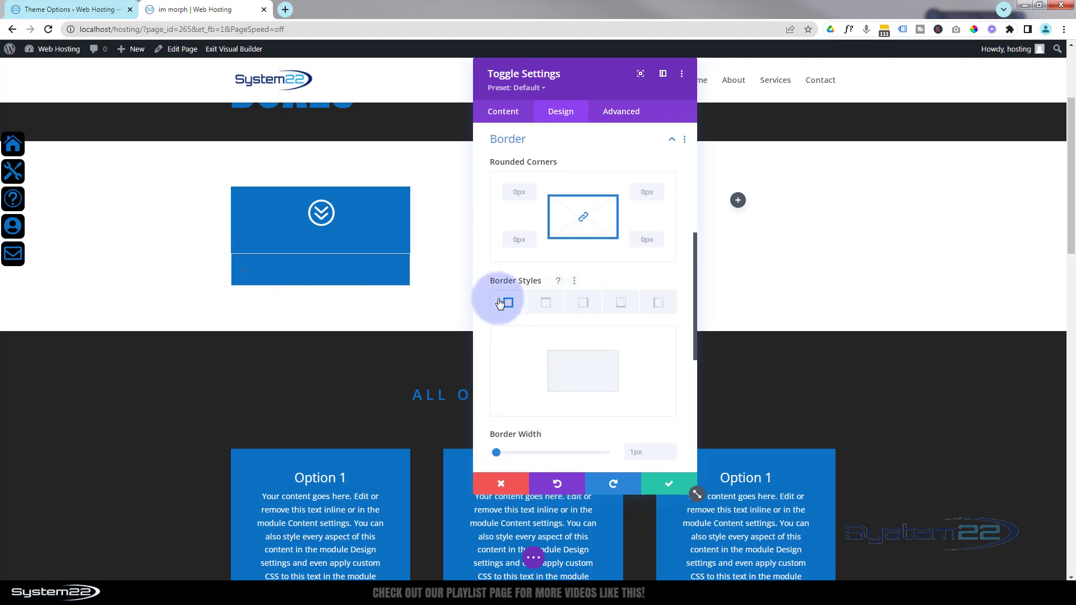
scroll(538, 308, down, 2)
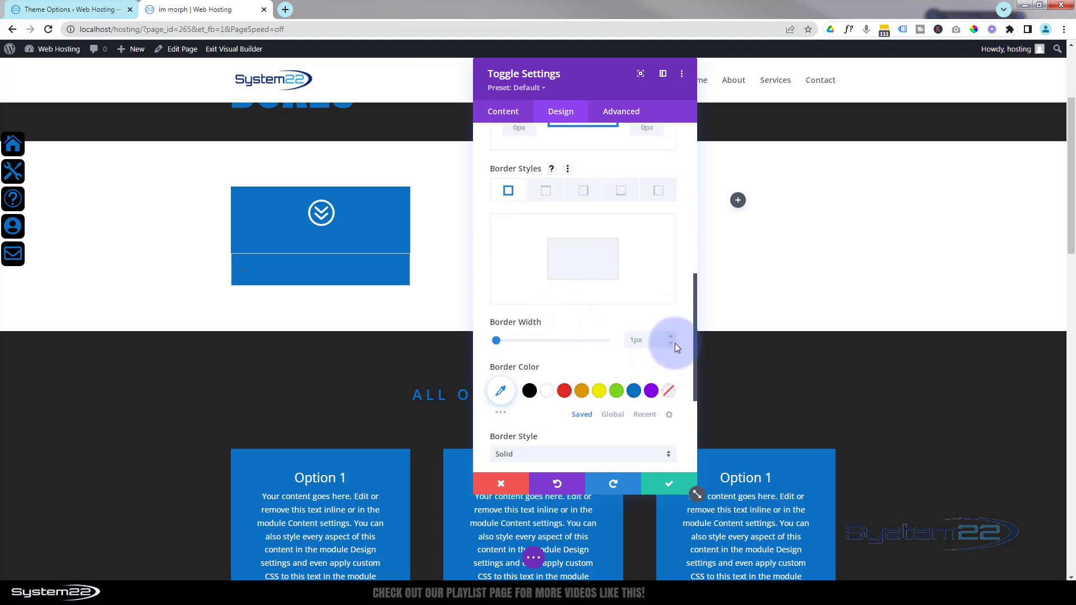
click(670, 343)
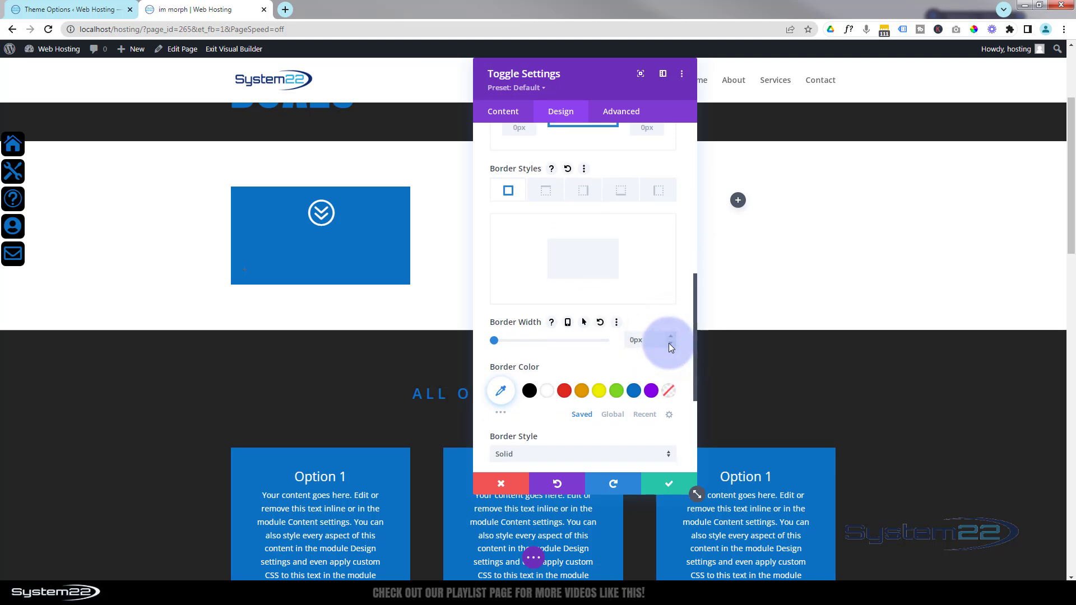
Step: Give the toggle 1px right and bottom borders in the saved blue
click(585, 193)
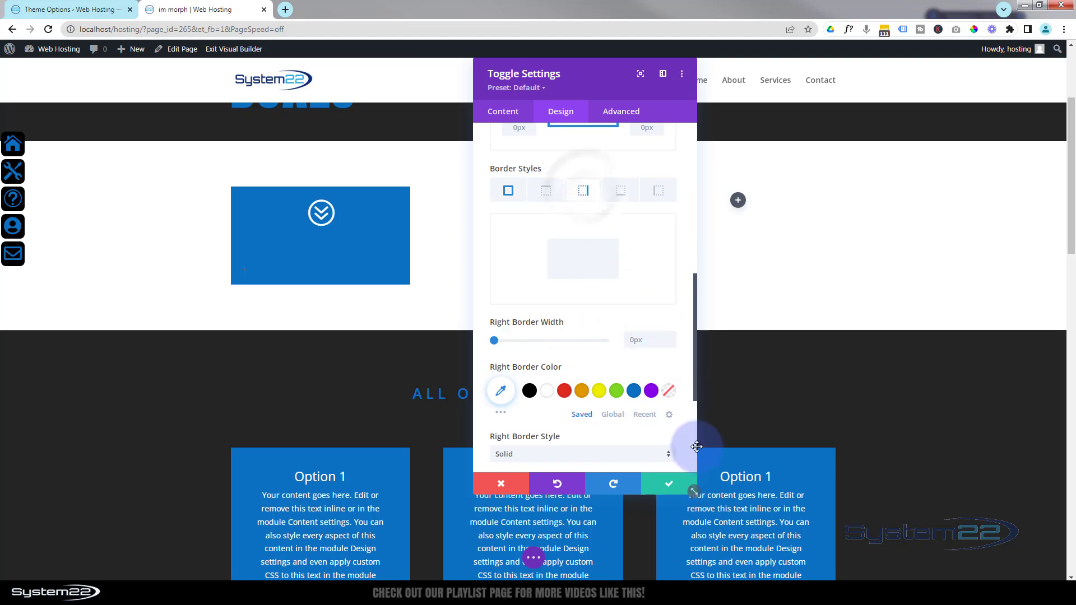
click(668, 339)
click(671, 338)
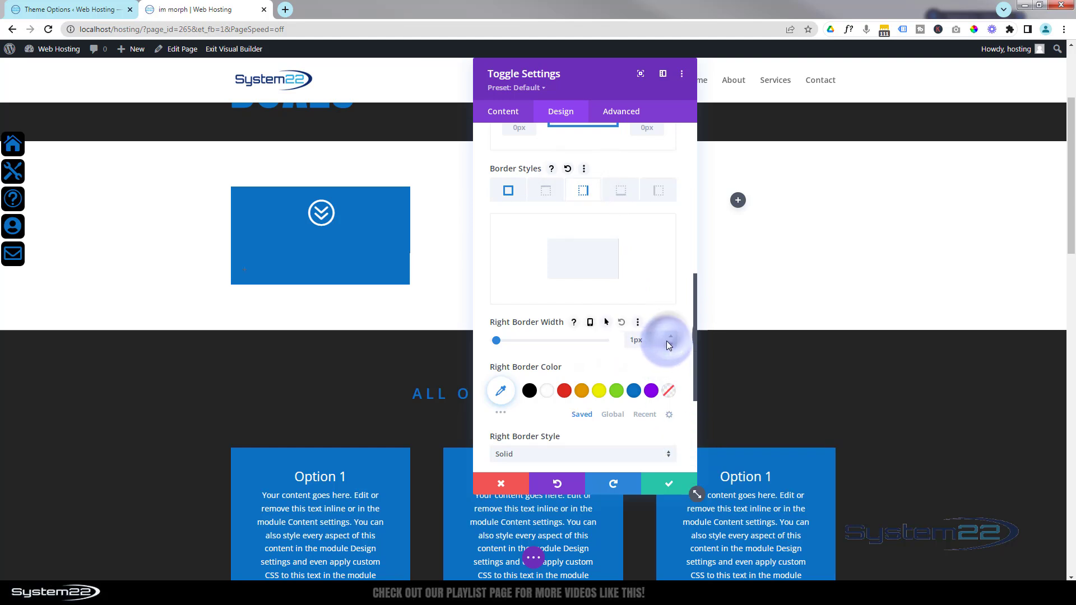
click(635, 390)
click(619, 197)
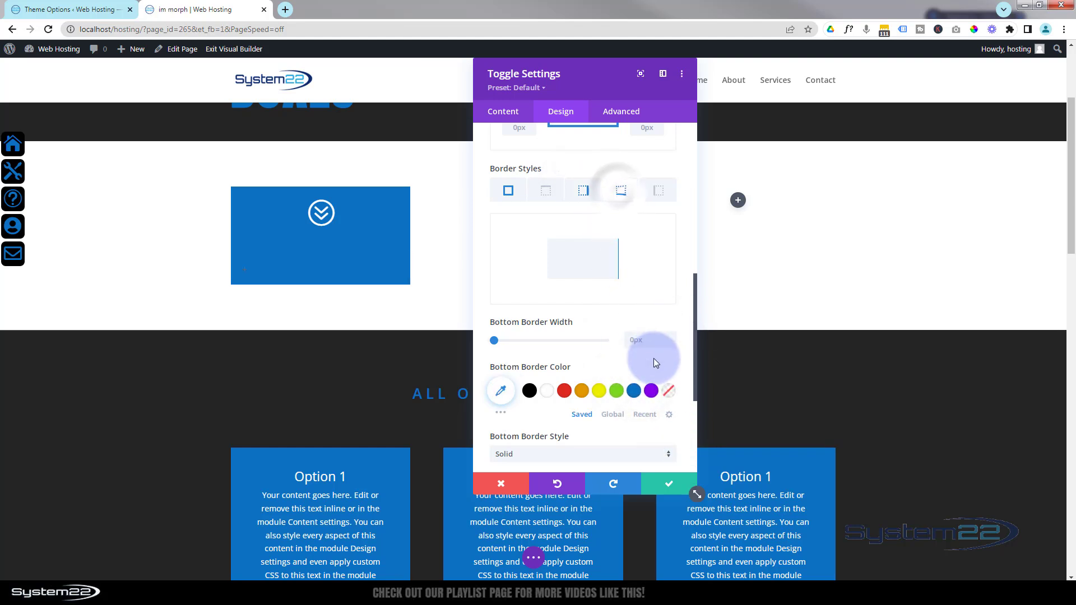
click(668, 336)
text(1)
click(634, 391)
Step: Set the toggle's left border width to 1px, and expand and collapse the toggle to preview its borders
click(665, 187)
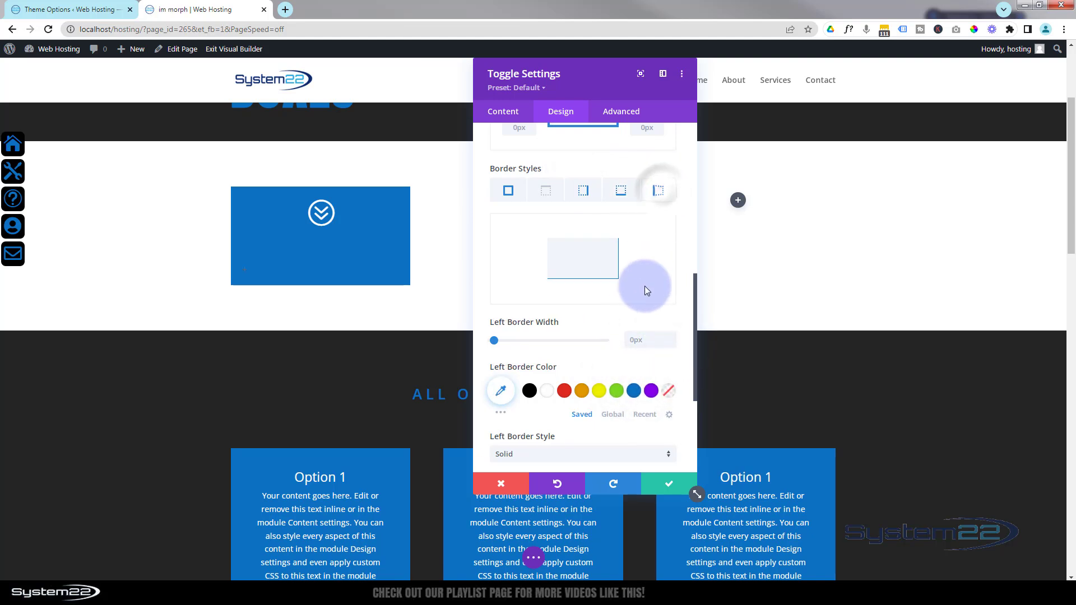
click(671, 339)
text(1)
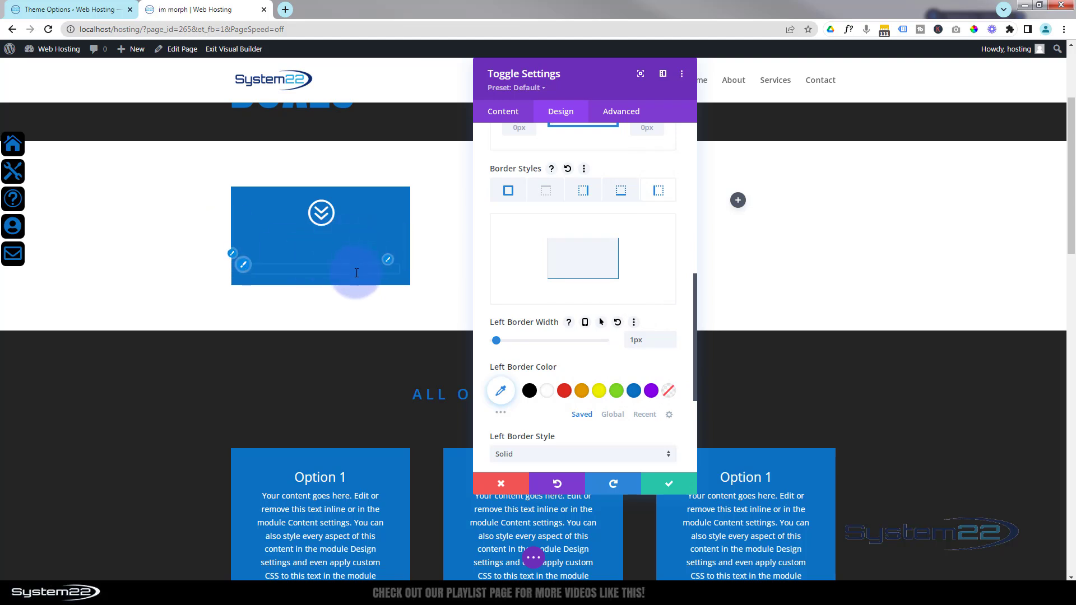
click(393, 273)
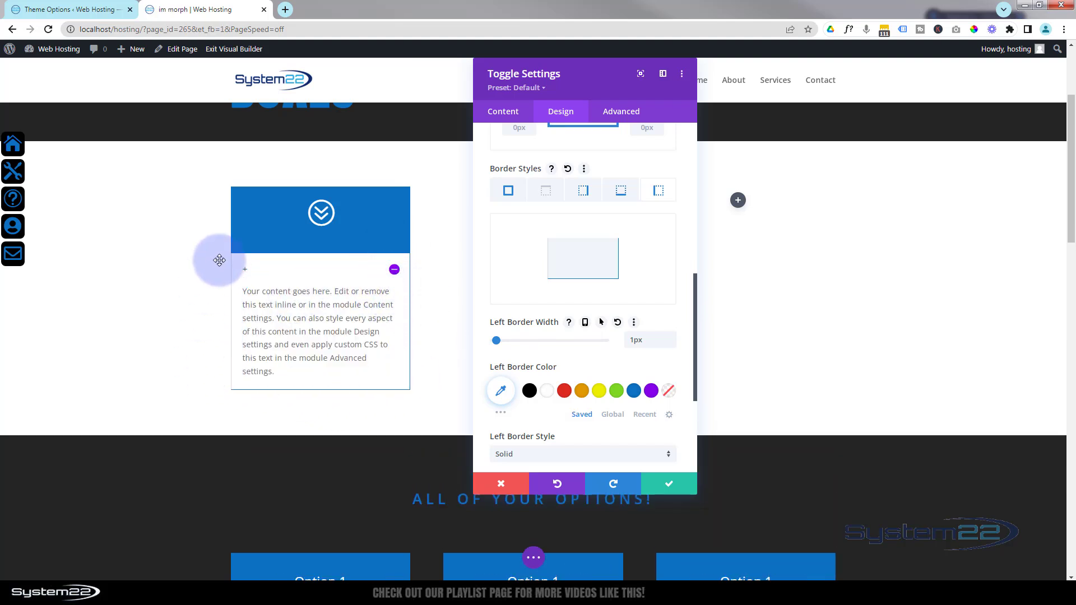
click(378, 269)
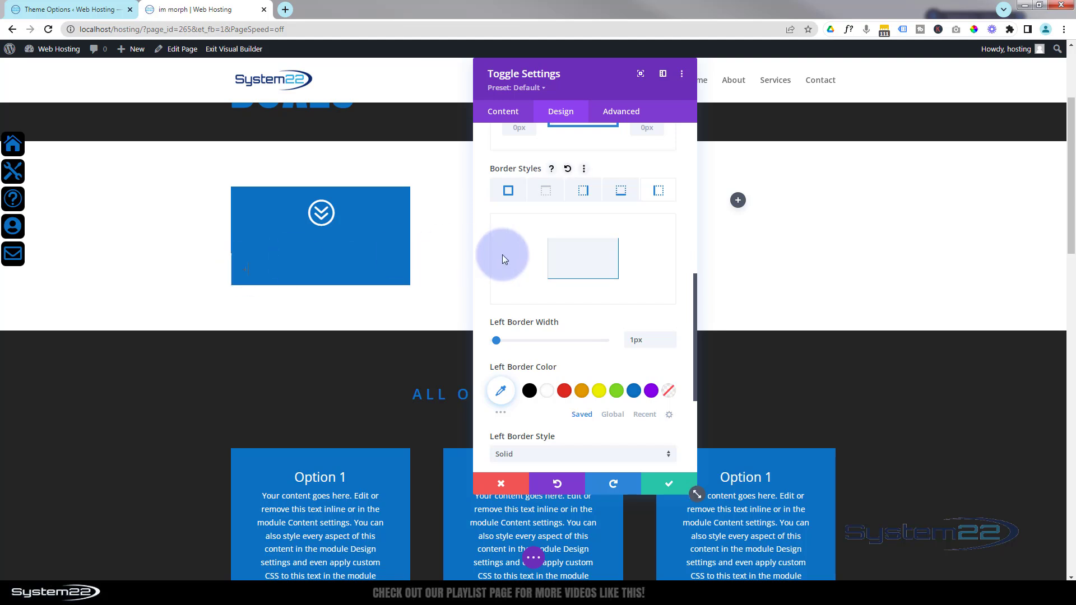
Step: Set the toggle's title text colour to white and its title font weight to Ultra Bold
scroll(540, 291, up, 5)
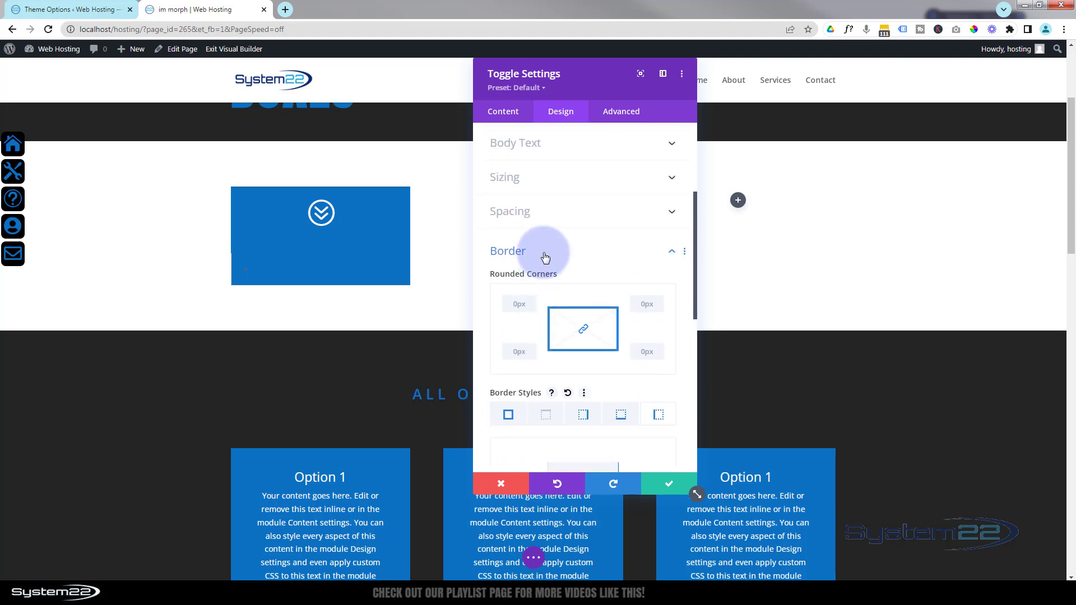
click(547, 253)
scroll(530, 259, up, 3)
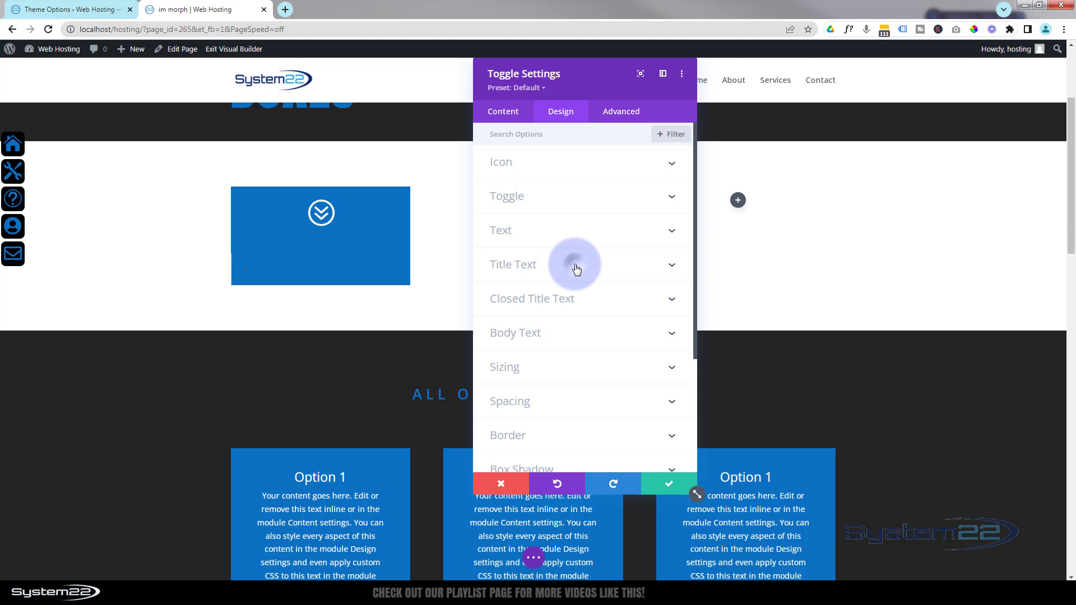
click(569, 264)
click(547, 260)
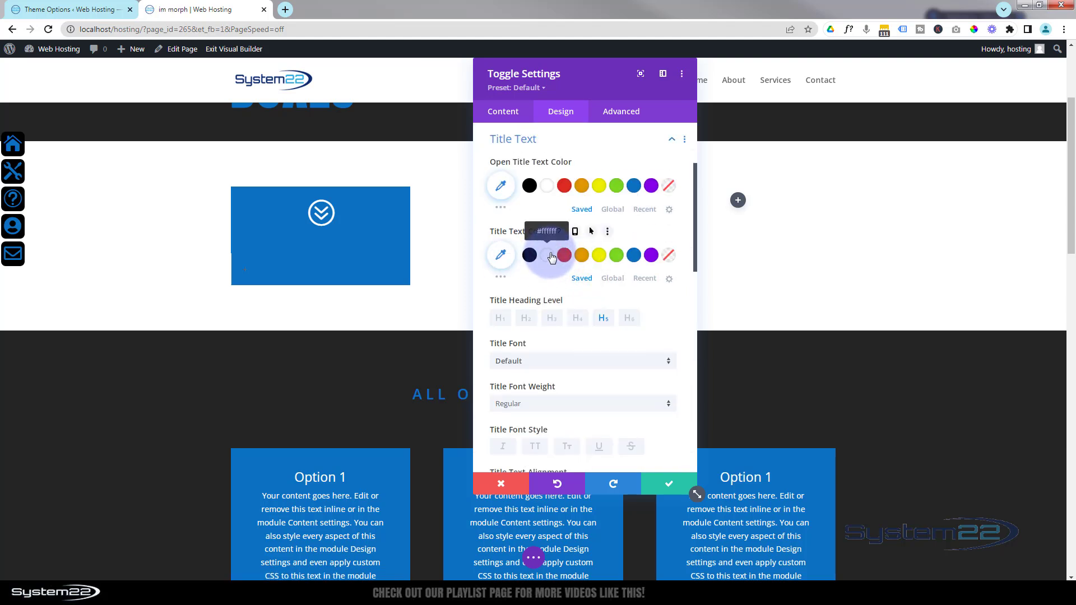
click(549, 257)
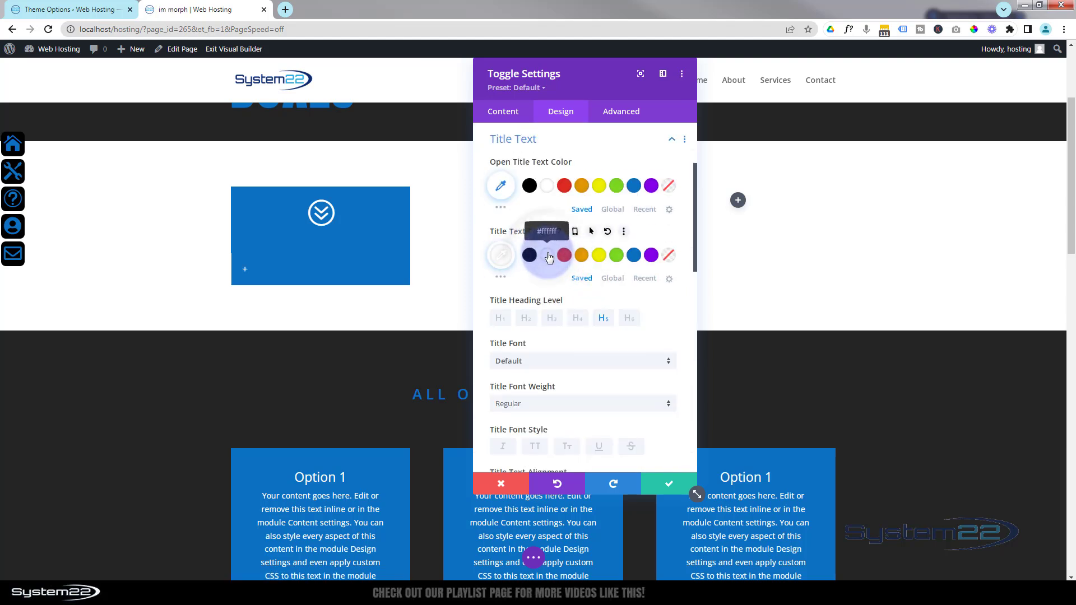
scroll(552, 325, down, 1)
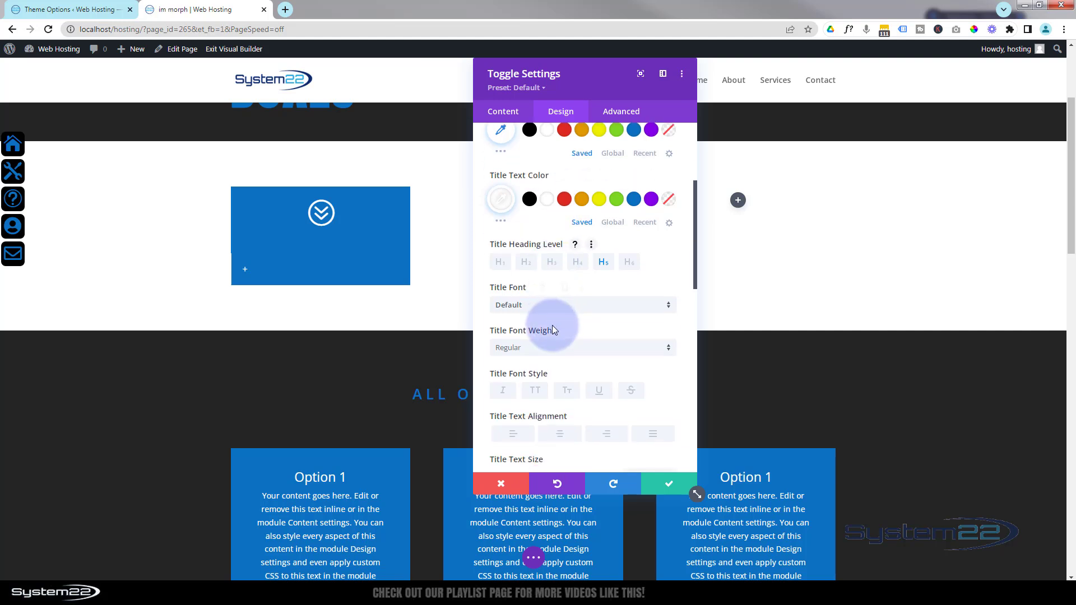
click(551, 349)
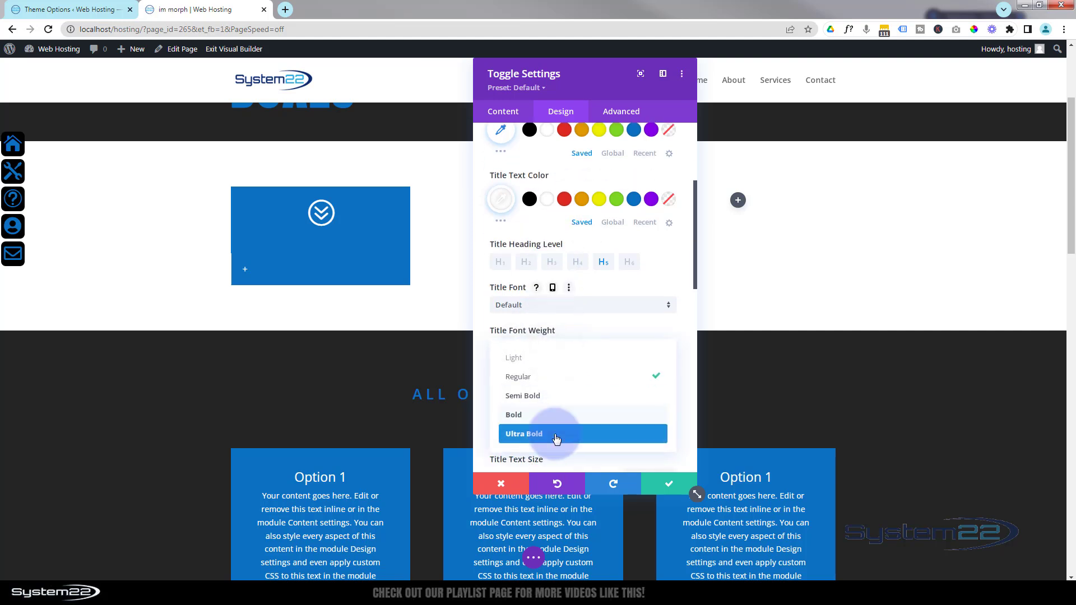
click(557, 437)
Step: Set the toggle's title text size to 30px and centre the title text
scroll(577, 383, down, 2)
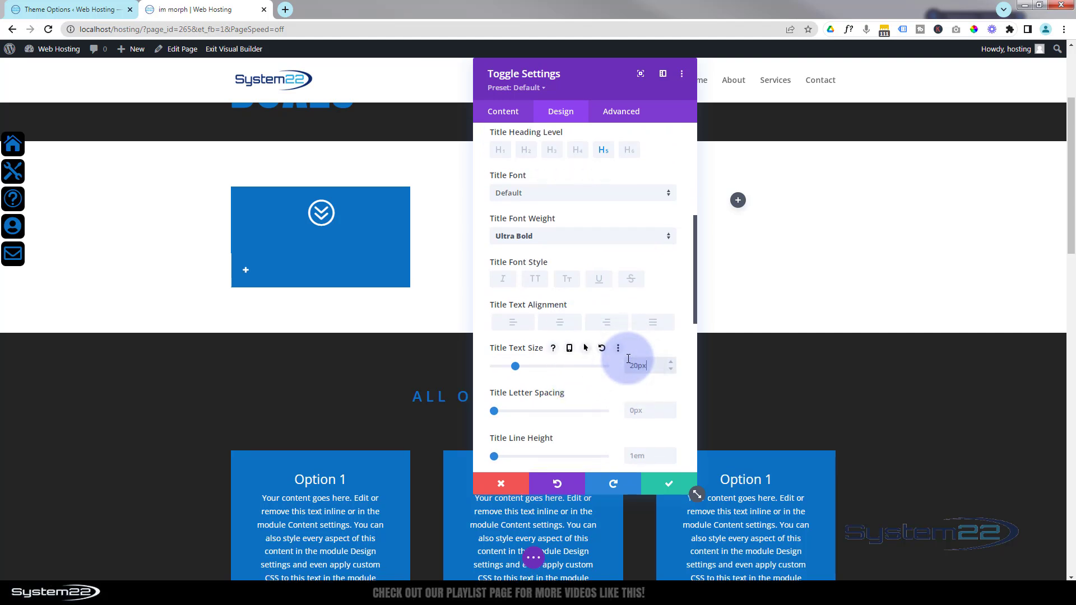
mouse_move(654, 371)
mouse_down()
mouse_move(624, 368)
mouse_move(658, 363)
mouse_up()
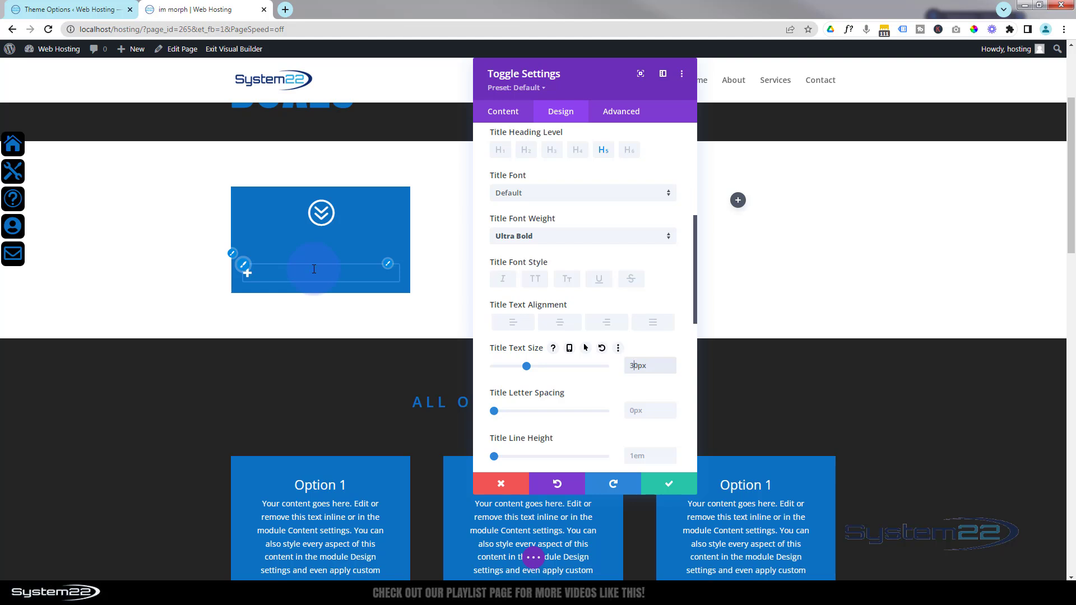
click(559, 328)
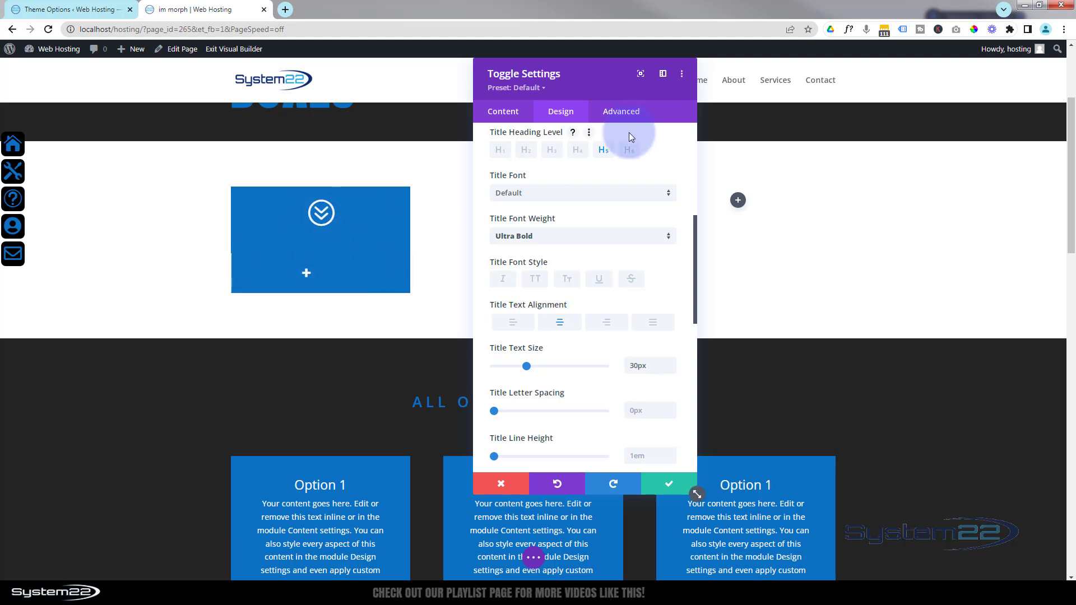
Step: Add the custom CSS margin-left:50px; to the Toggle Title element and save the toggle module's settings
click(626, 113)
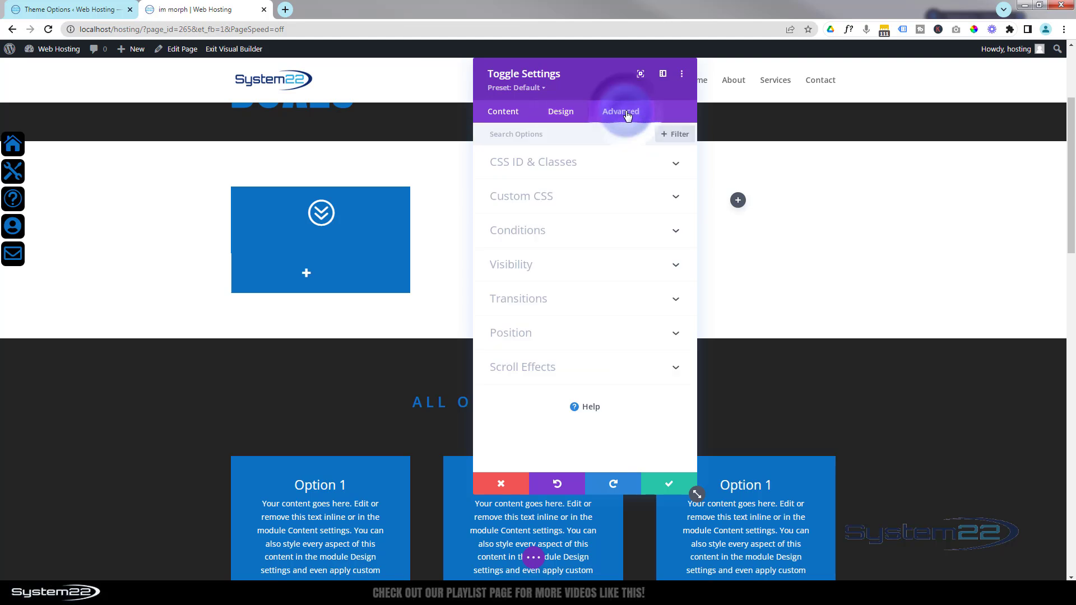
click(637, 197)
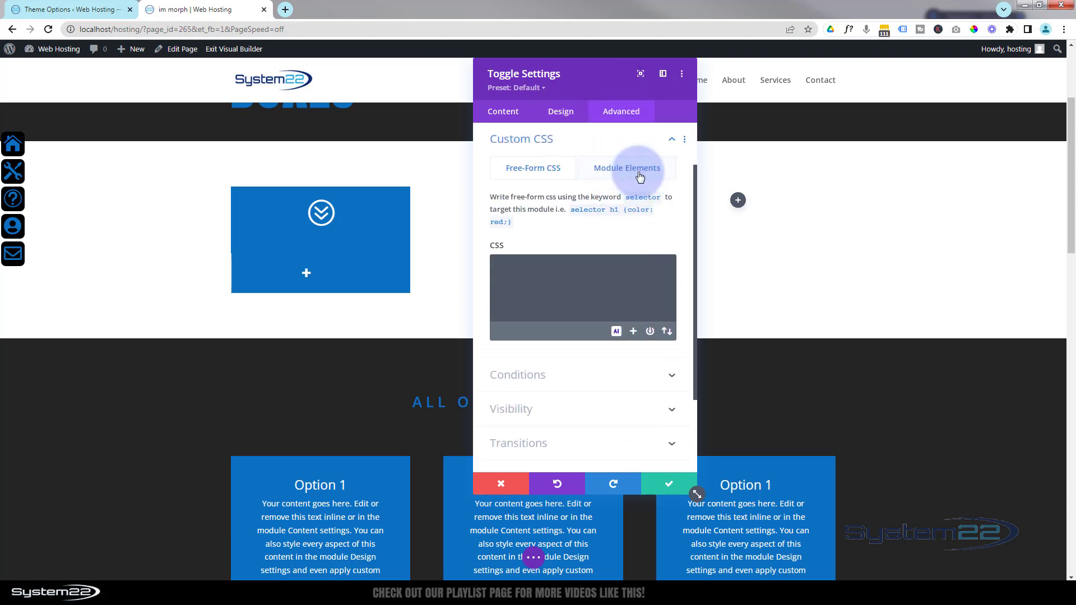
click(640, 177)
scroll(580, 308, down, 1)
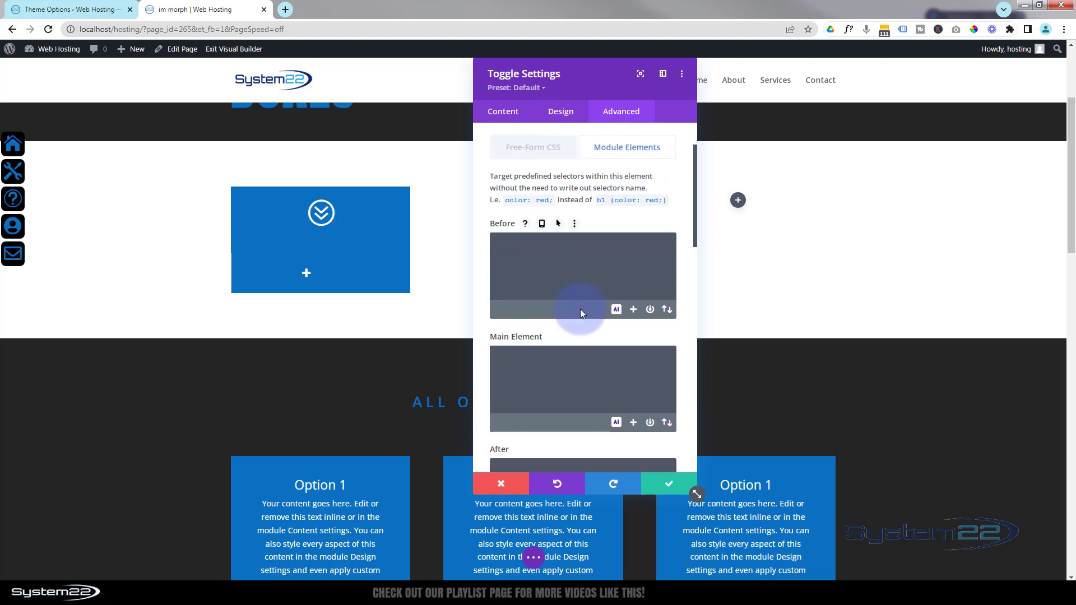
scroll(580, 308, down, 3)
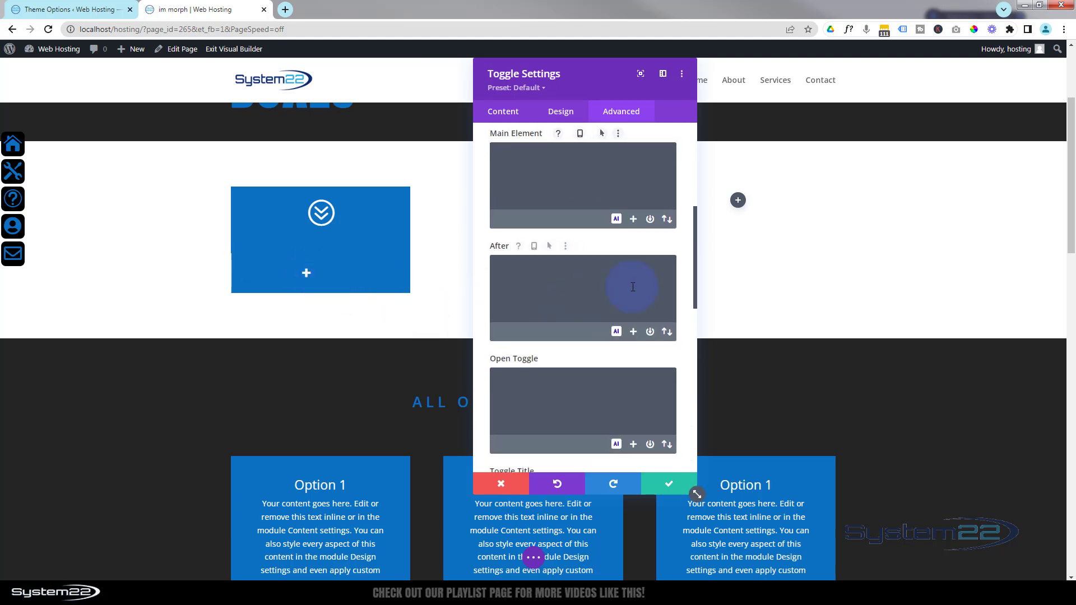
scroll(632, 287, down, 3)
click(542, 329)
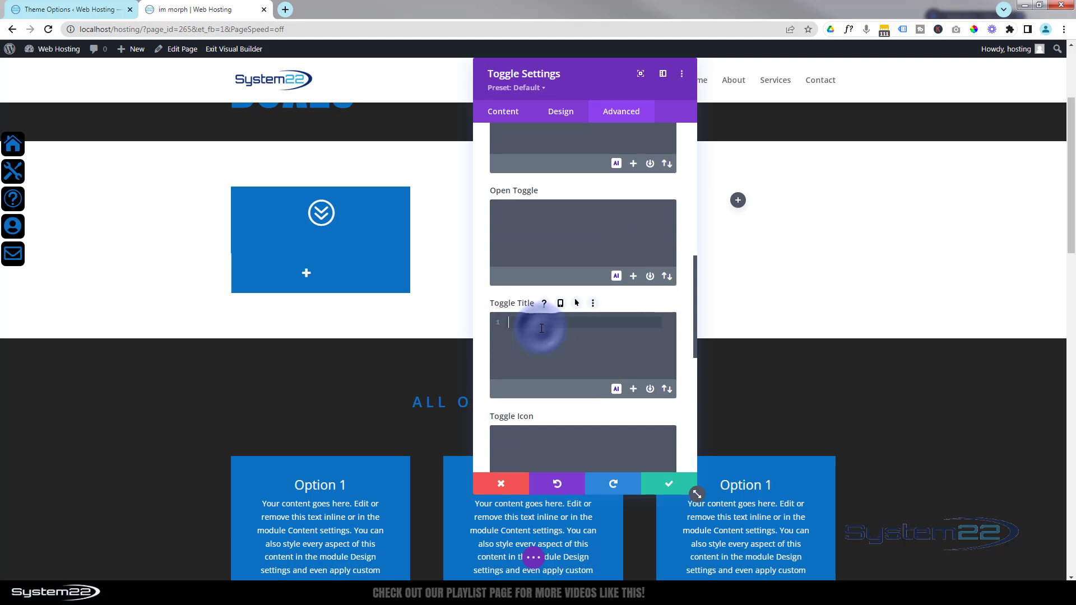
text(margin-left:50px;)
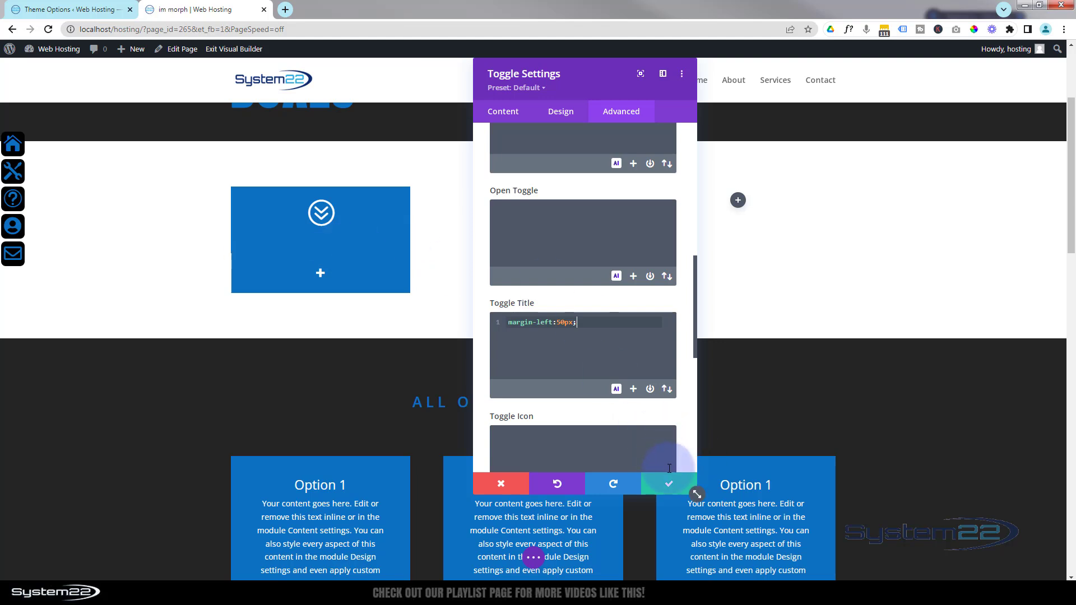
click(667, 485)
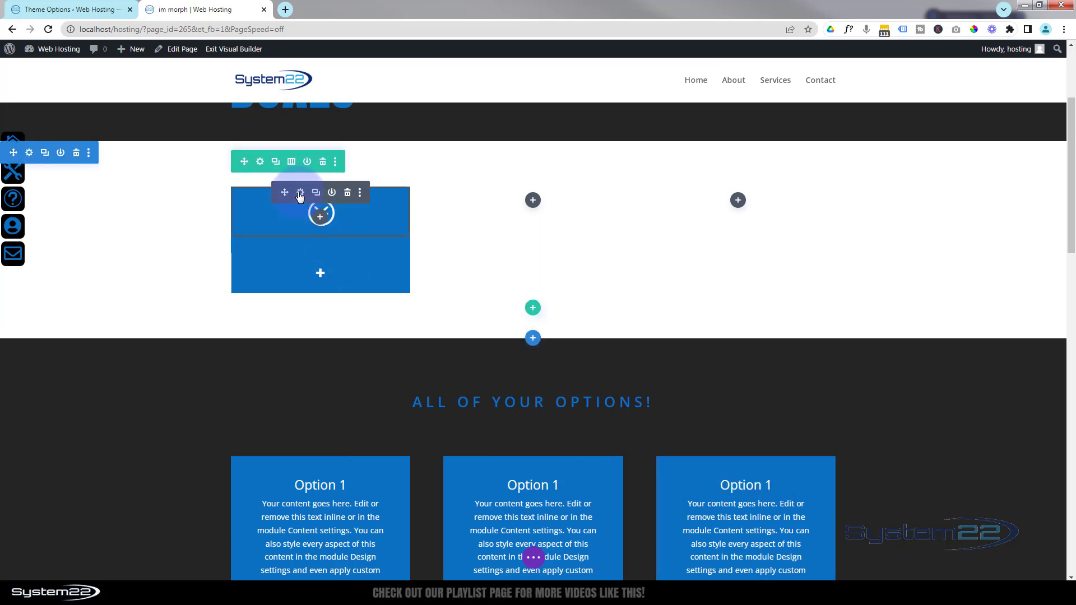
Step: Try a 0px bottom margin on the Icon module above the toggle, and clear that margin again
click(300, 194)
click(560, 115)
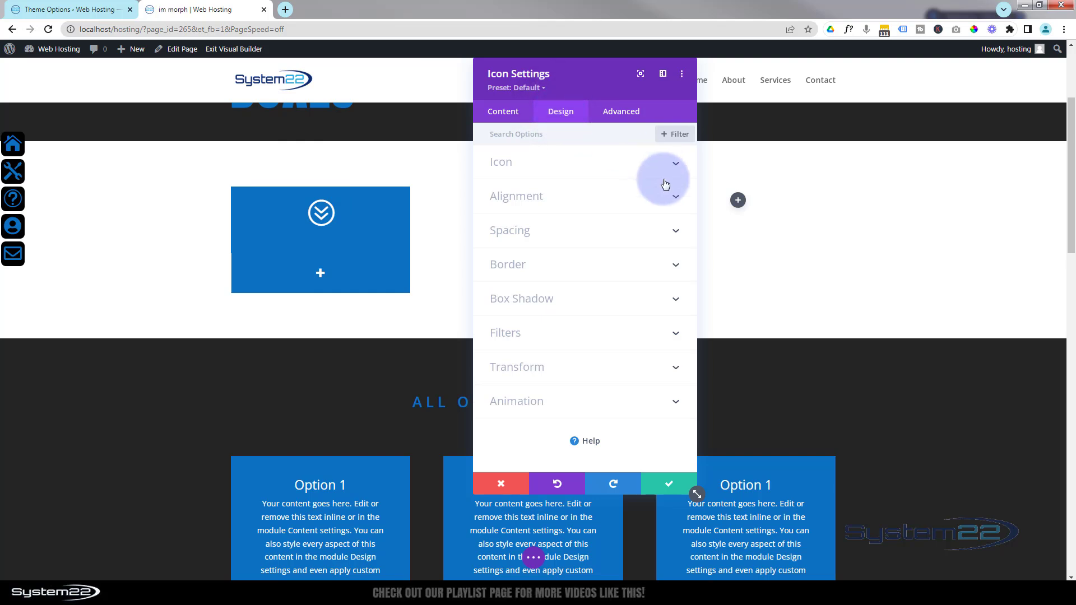
click(581, 232)
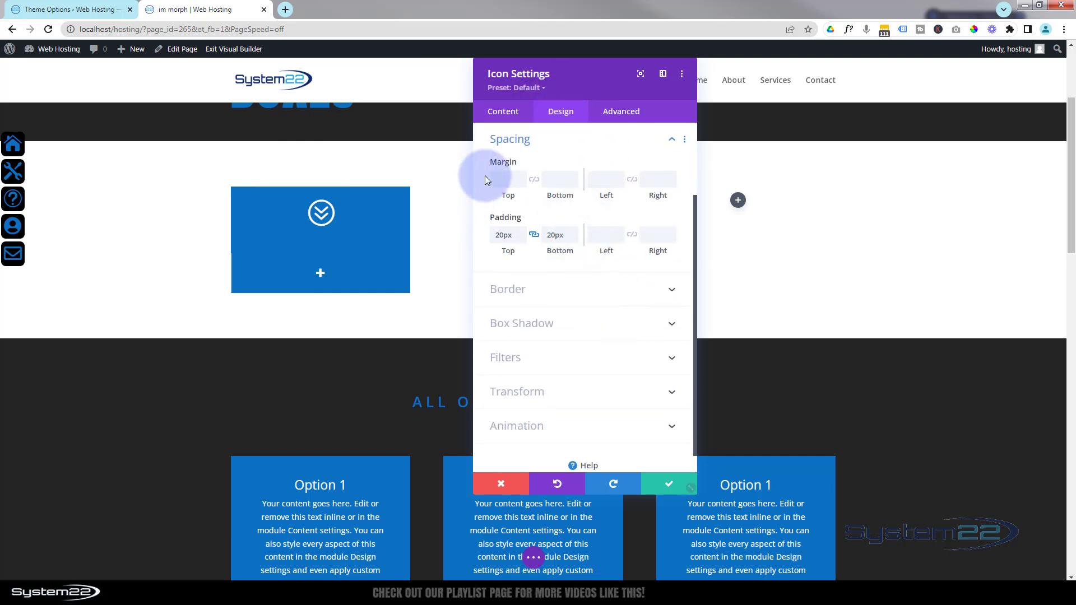
click(563, 180)
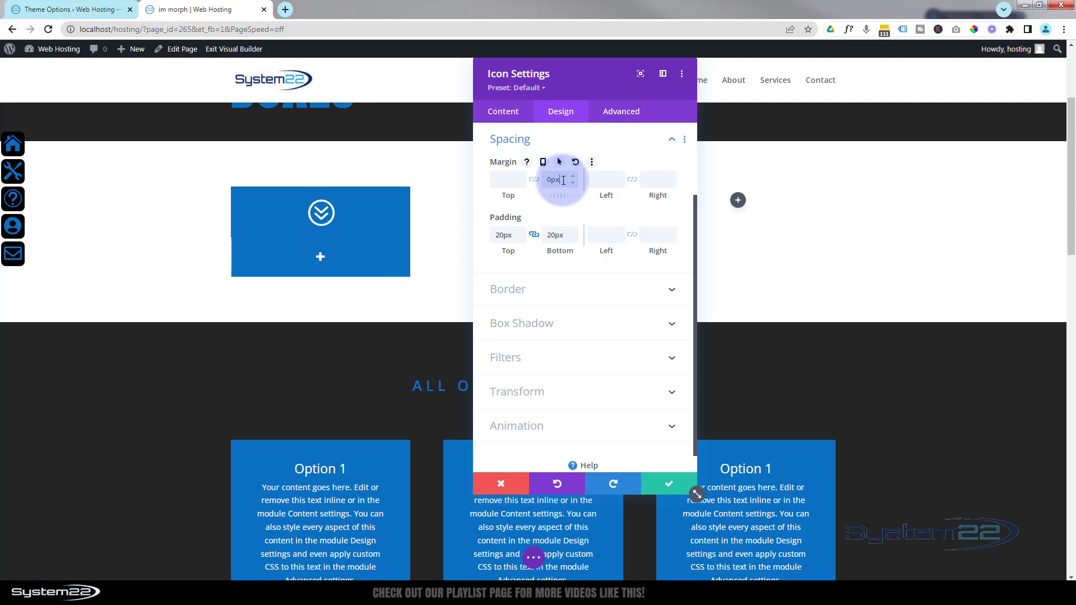
double_click(564, 179)
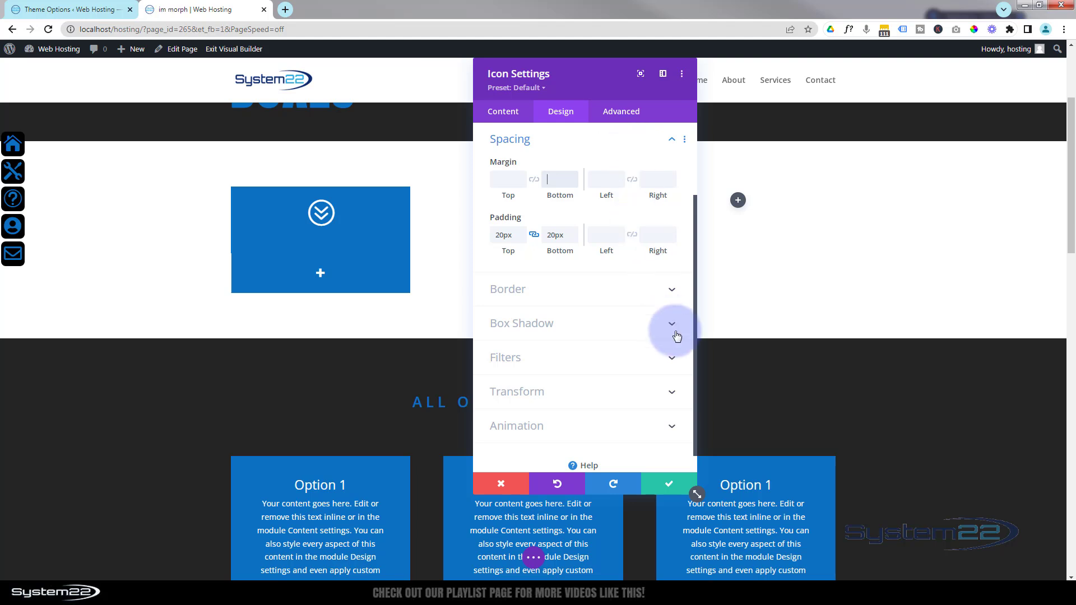
click(669, 489)
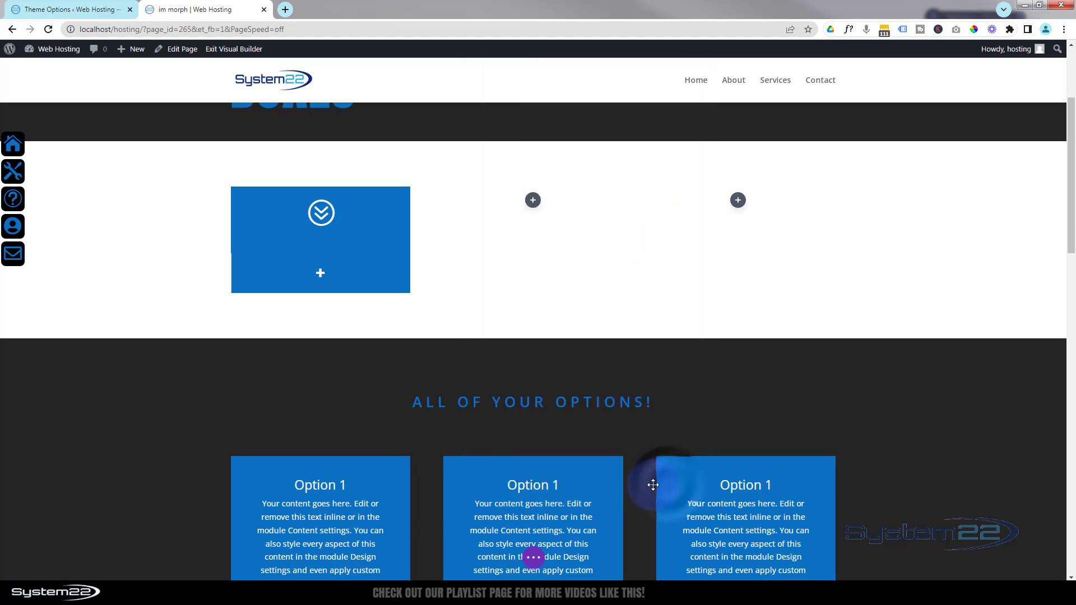
Step: Save the page as a draft
click(535, 564)
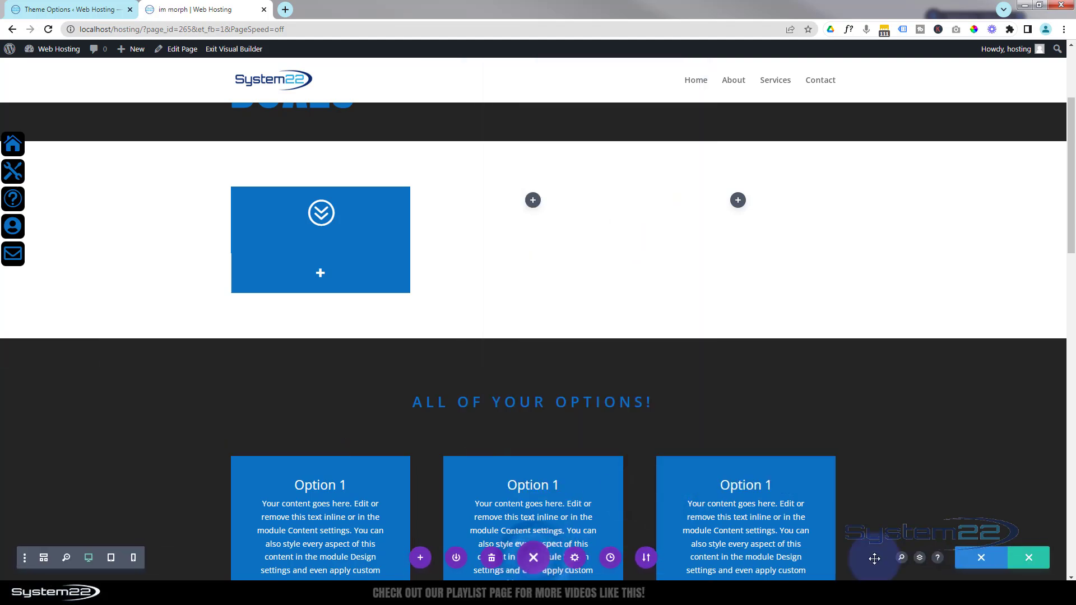
click(993, 563)
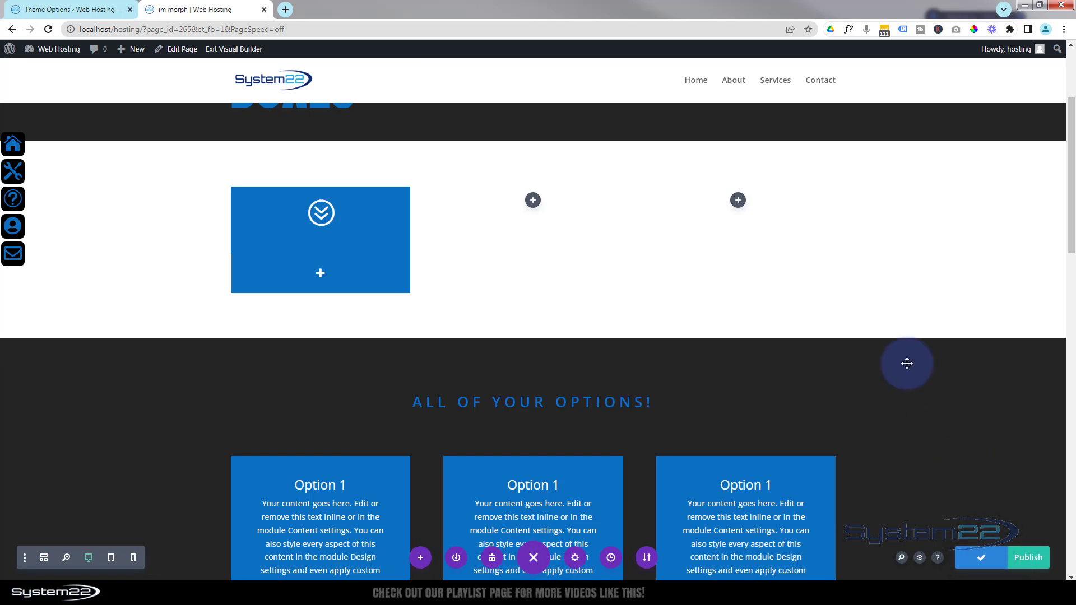
Step: Exit the visual builder and test opening and closing the first toggle box on the front-end page
click(228, 49)
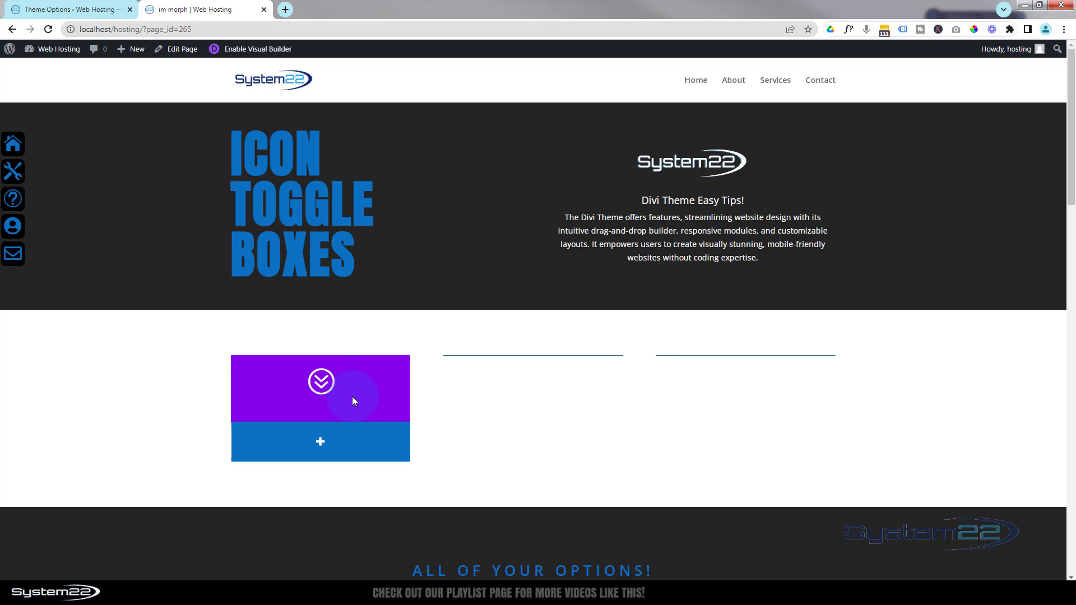
click(324, 448)
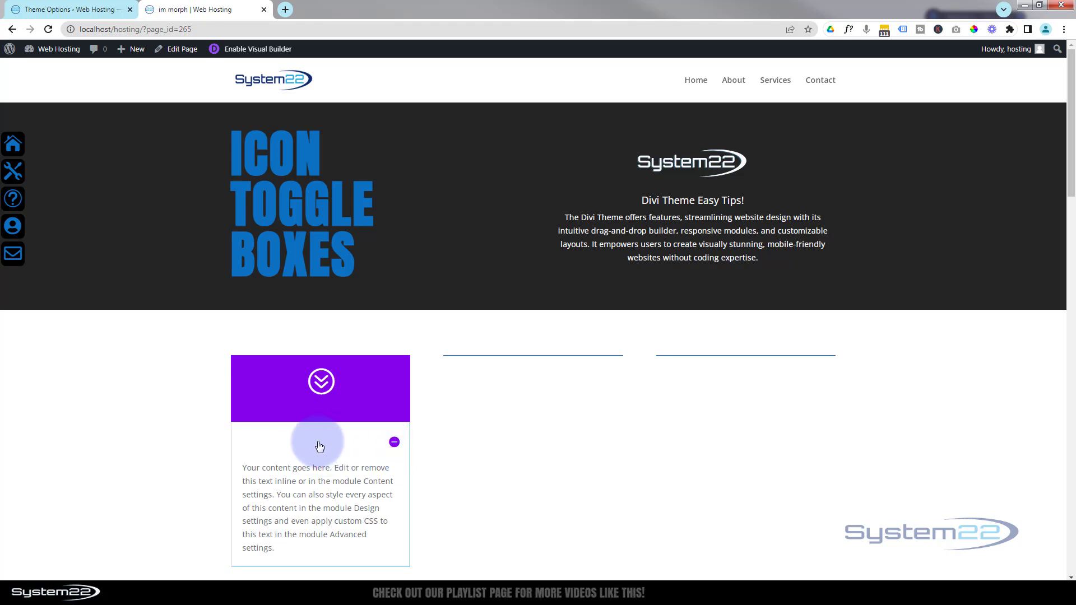
click(319, 446)
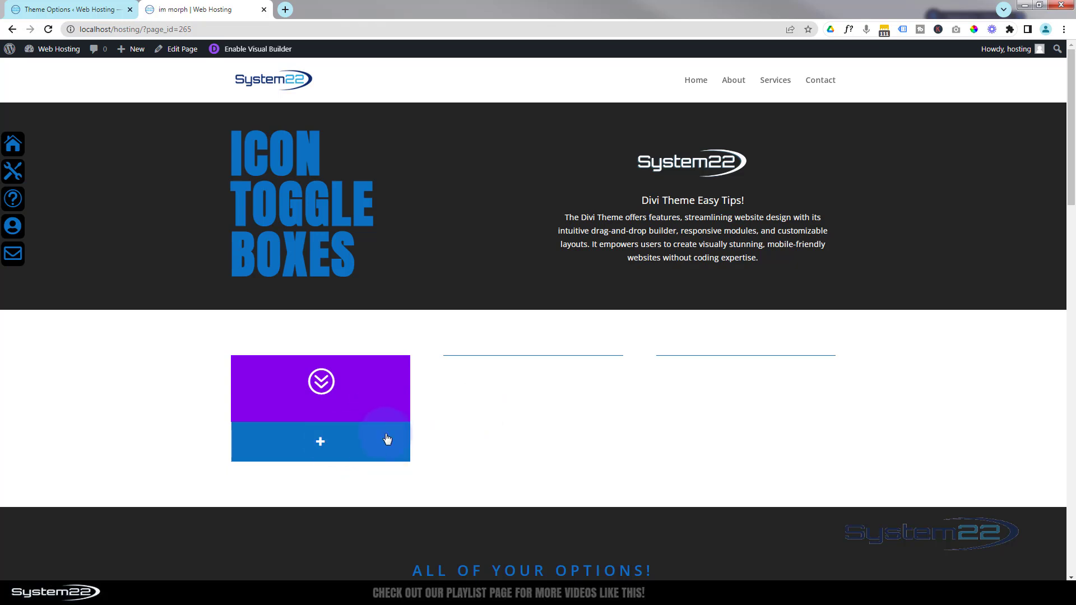
Step: Re-enable the visual builder, make the toggle's closed background colour transparent and save the module's settings
click(250, 49)
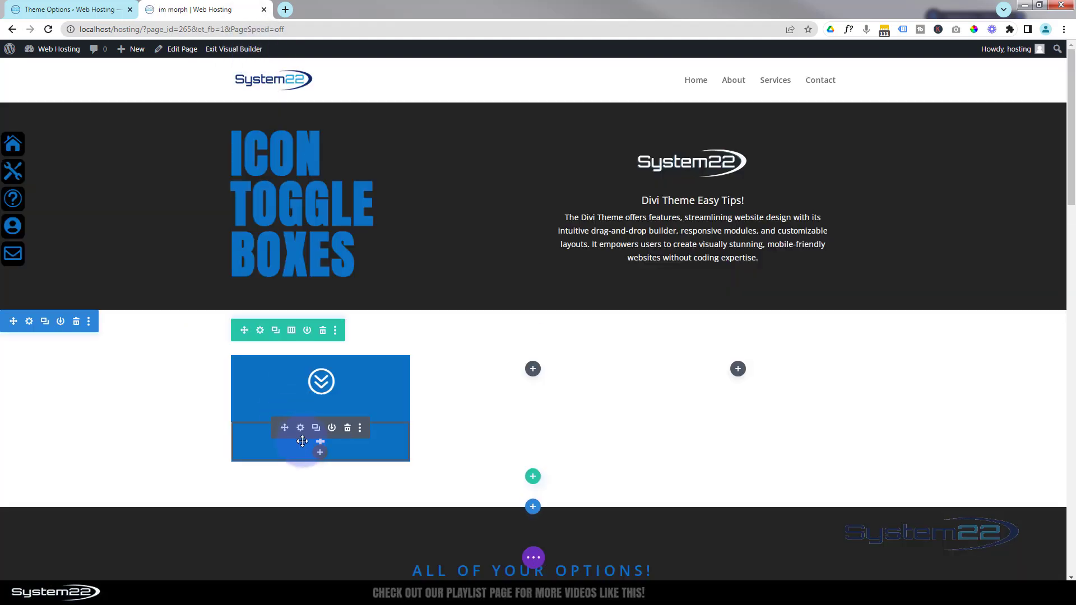
click(301, 429)
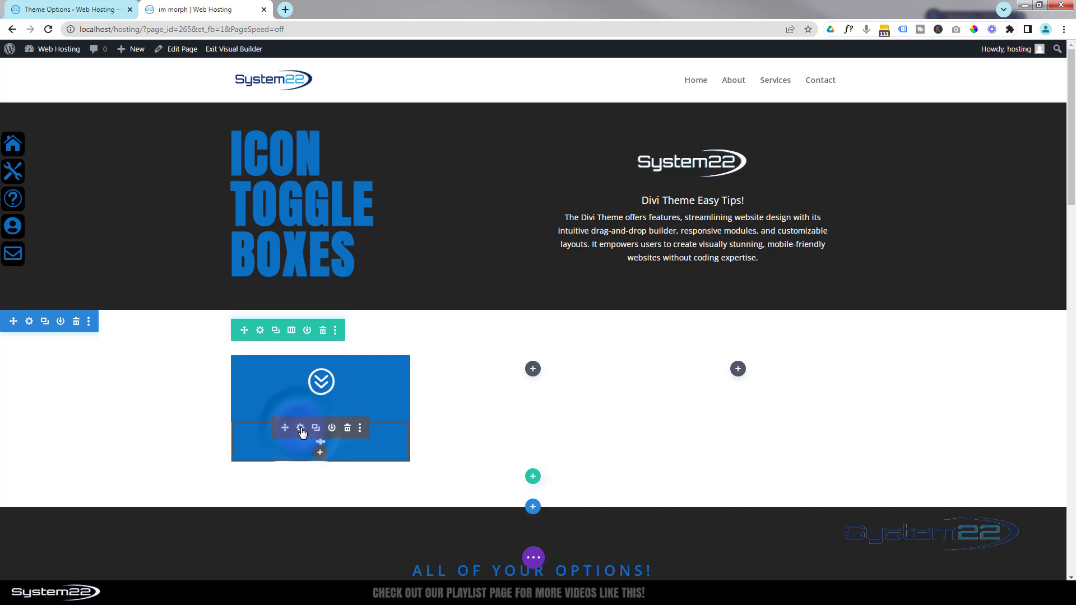
click(570, 111)
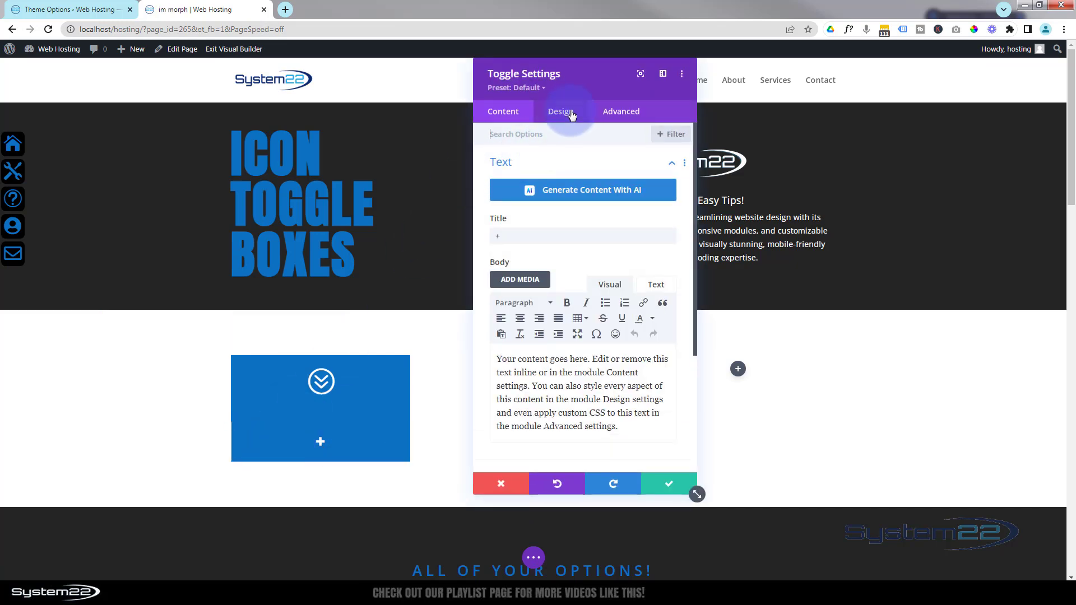
click(566, 197)
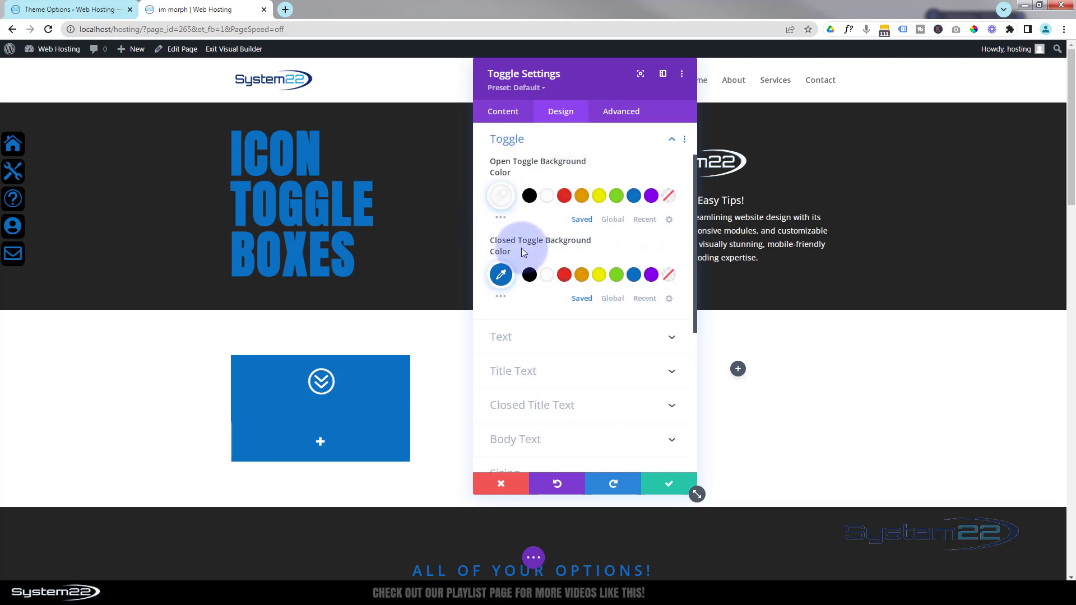
click(669, 274)
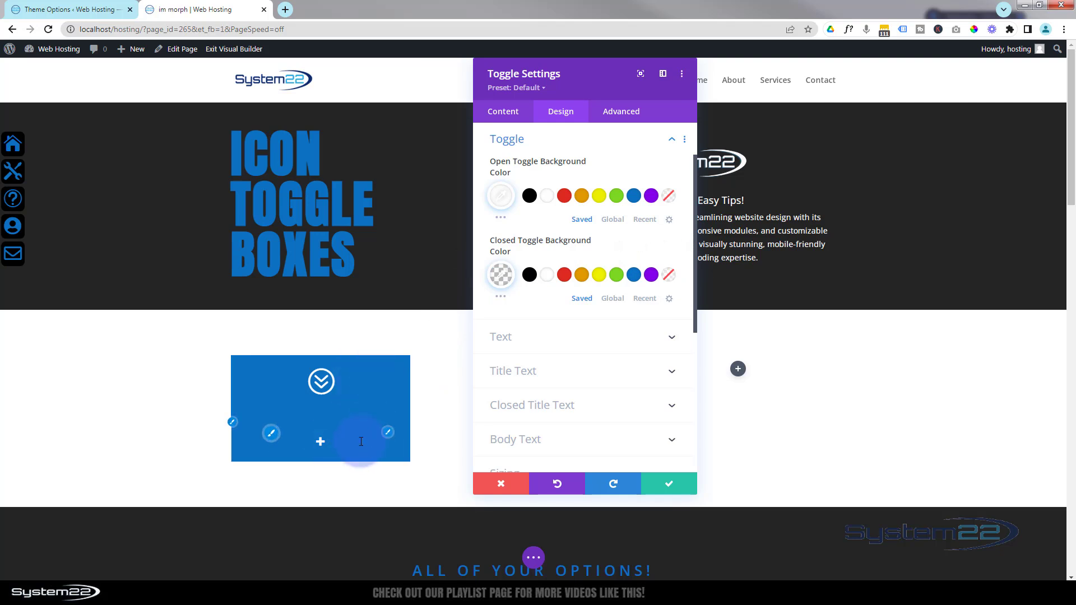
click(657, 490)
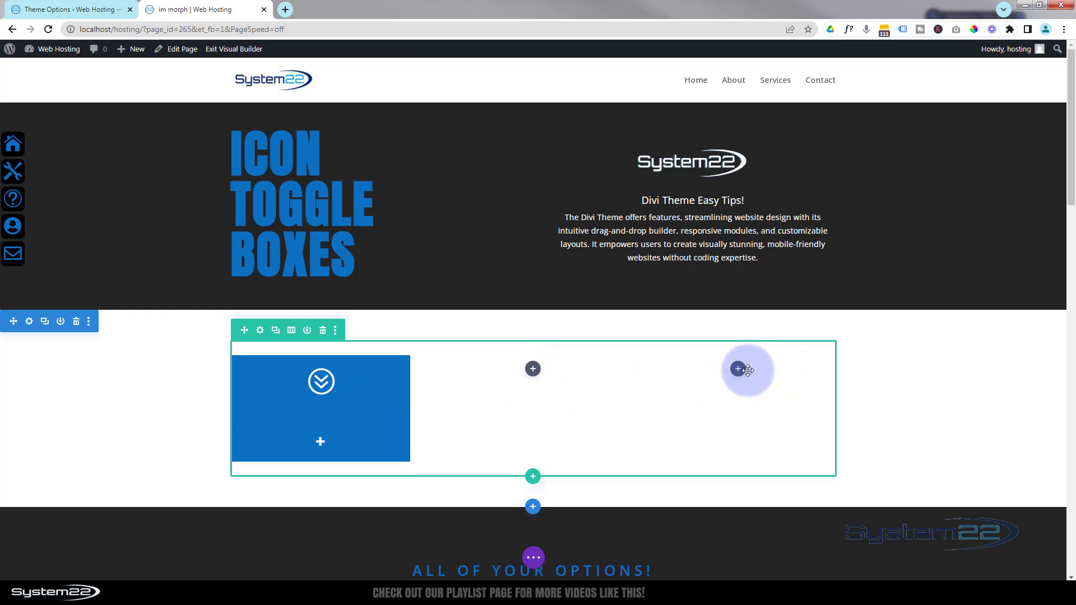
Step: Switch to wireframe view and place copies of the Icon module in the second and third columns of the row
click(535, 559)
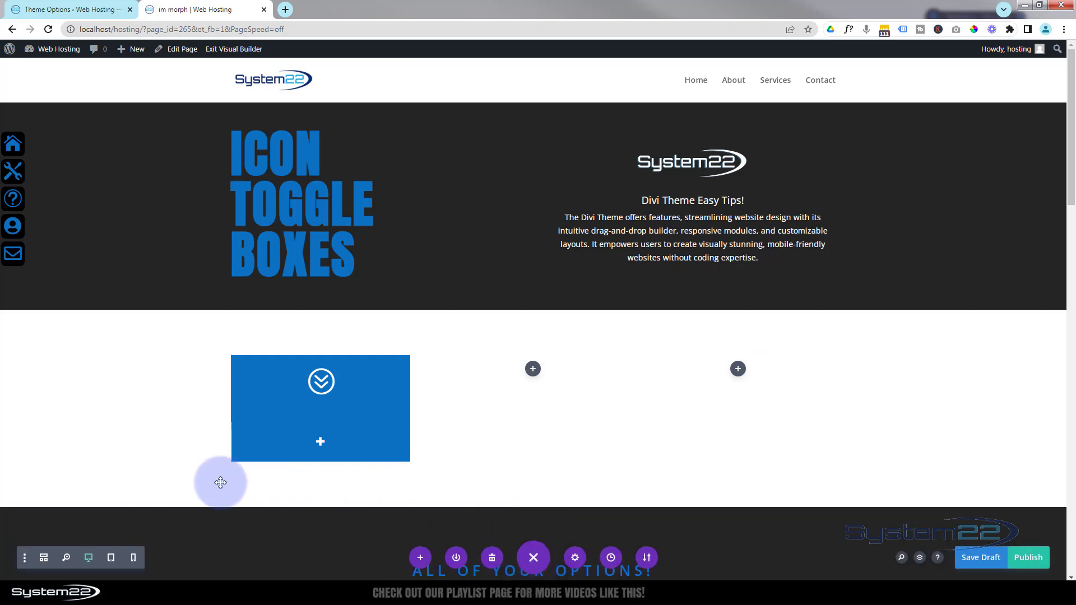
click(44, 559)
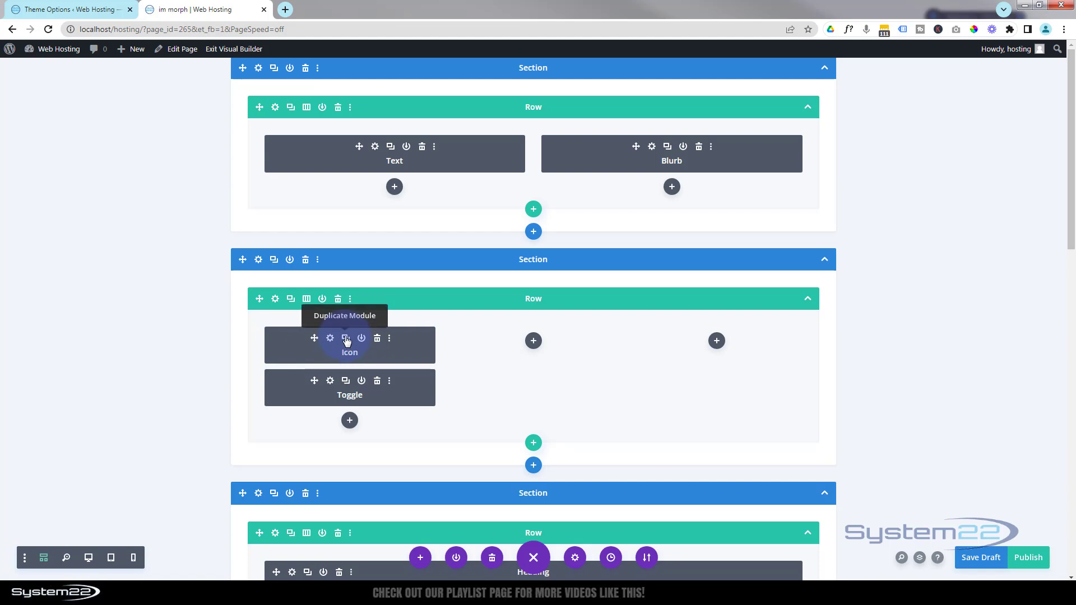
click(346, 340)
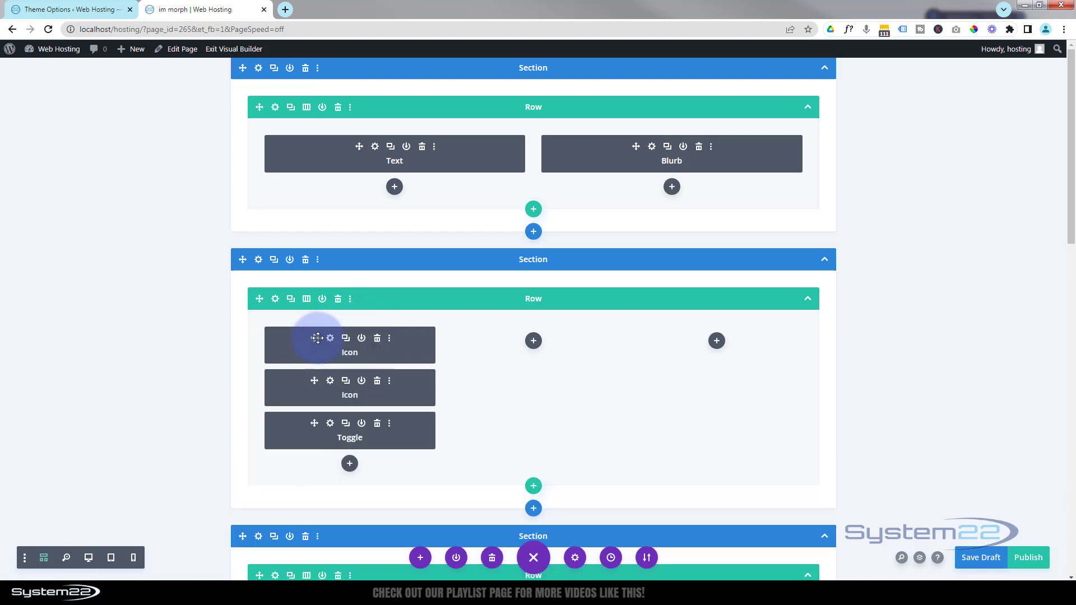
drag(318, 338, 691, 346)
click(529, 340)
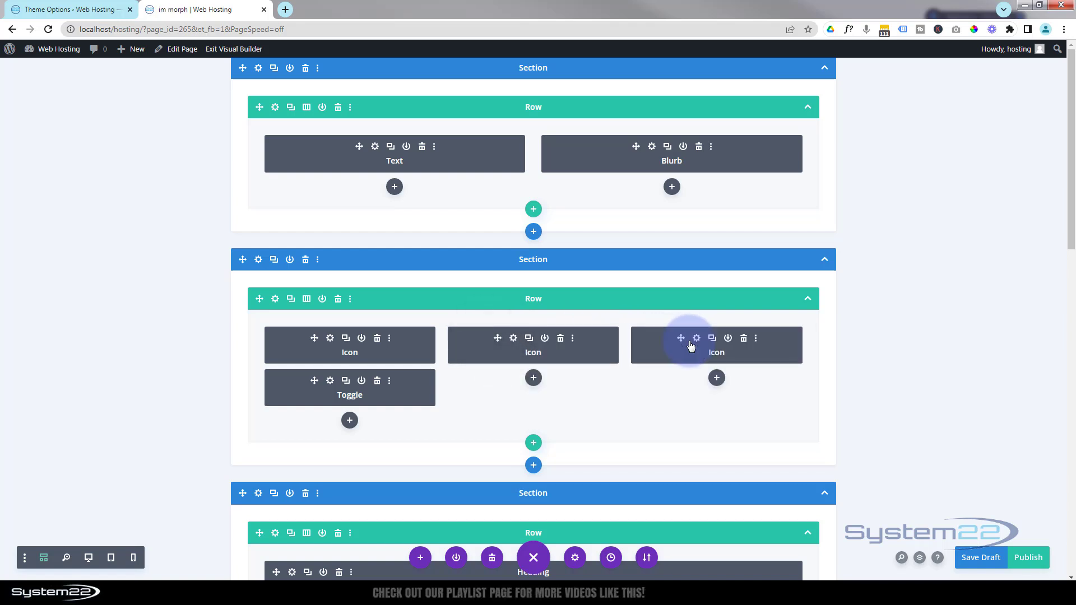
Step: Place copies of the Toggle module beneath the icons in the second and third columns
click(345, 381)
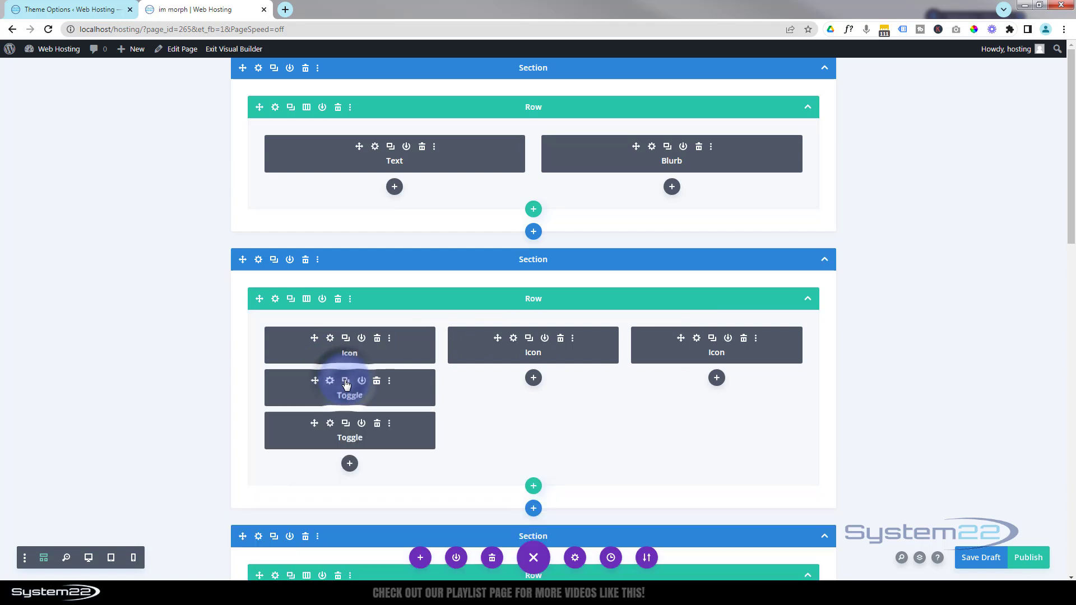
drag(315, 425, 693, 390)
click(529, 384)
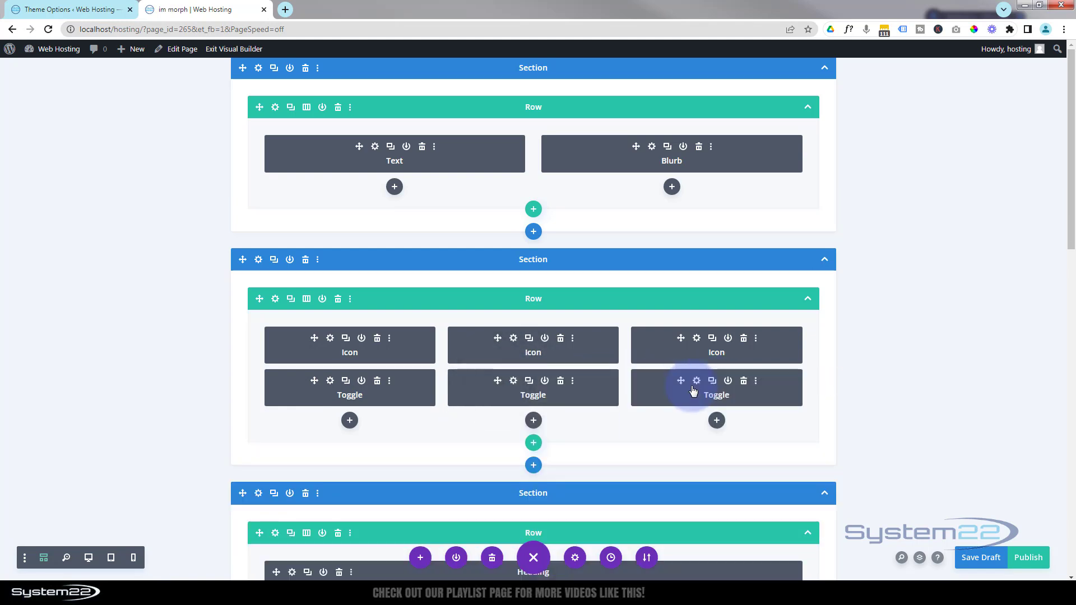
Step: Change the second column's icon to the double speech bubbles and save the module's settings
click(512, 340)
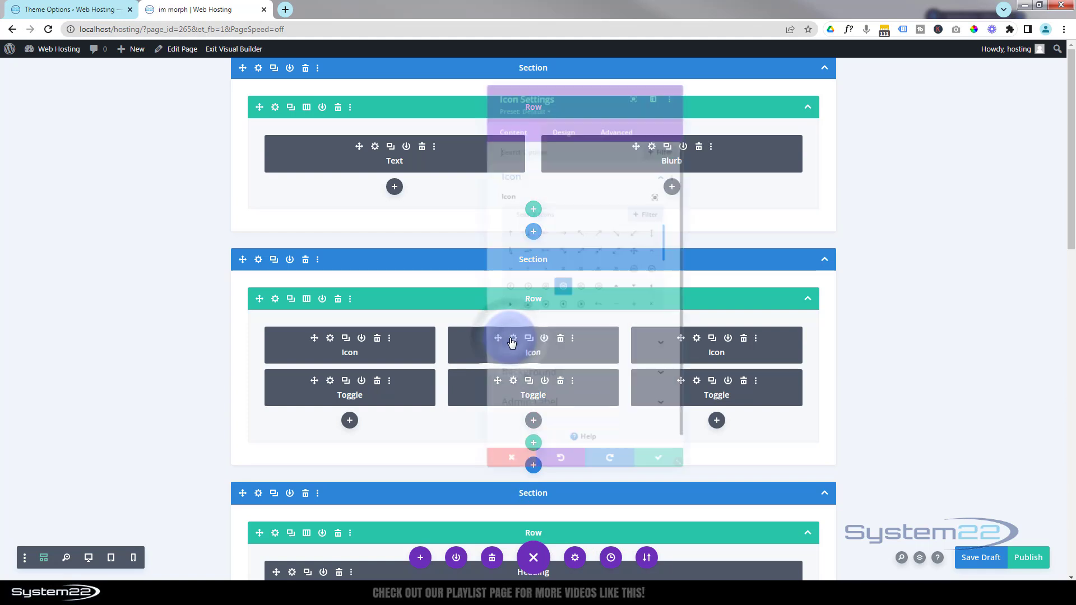
scroll(599, 300, down, 5)
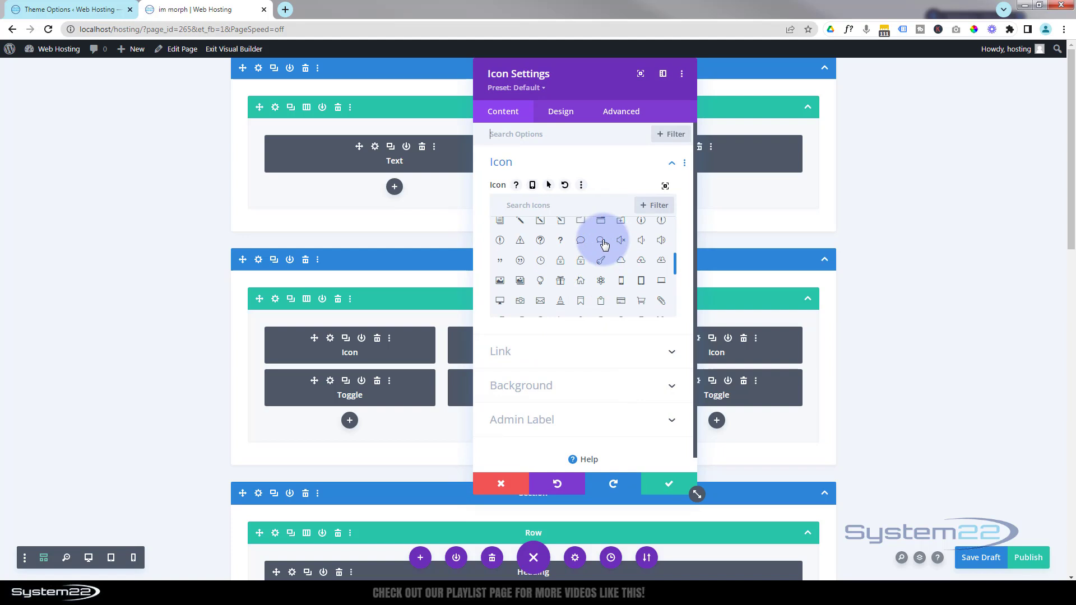
click(602, 241)
click(666, 486)
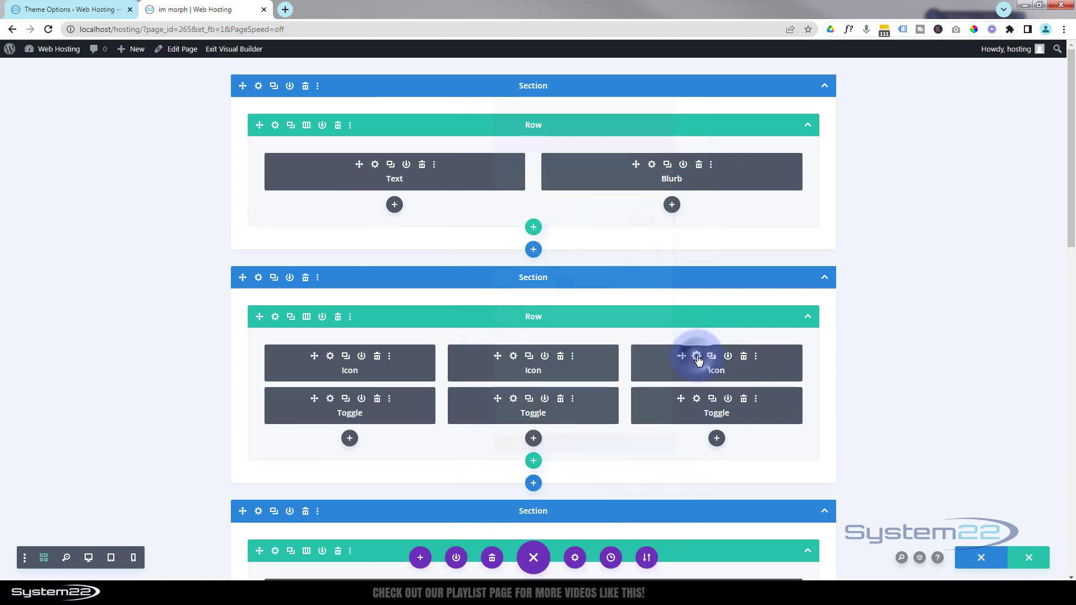
Step: Change the third column's icon to the atom symbol and save the module's settings
click(694, 356)
scroll(615, 296, down, 5)
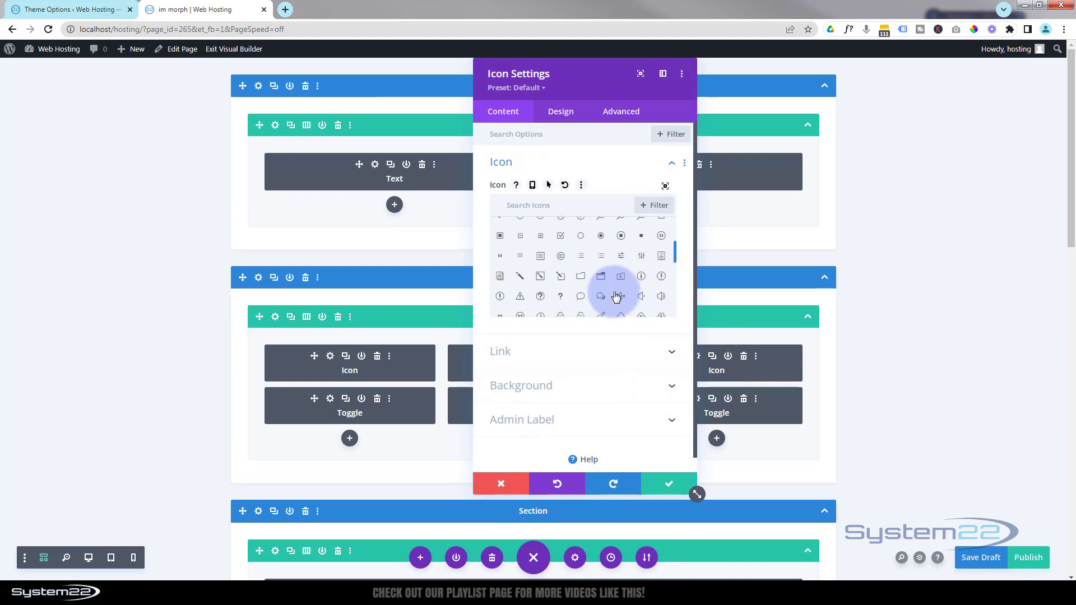
click(600, 281)
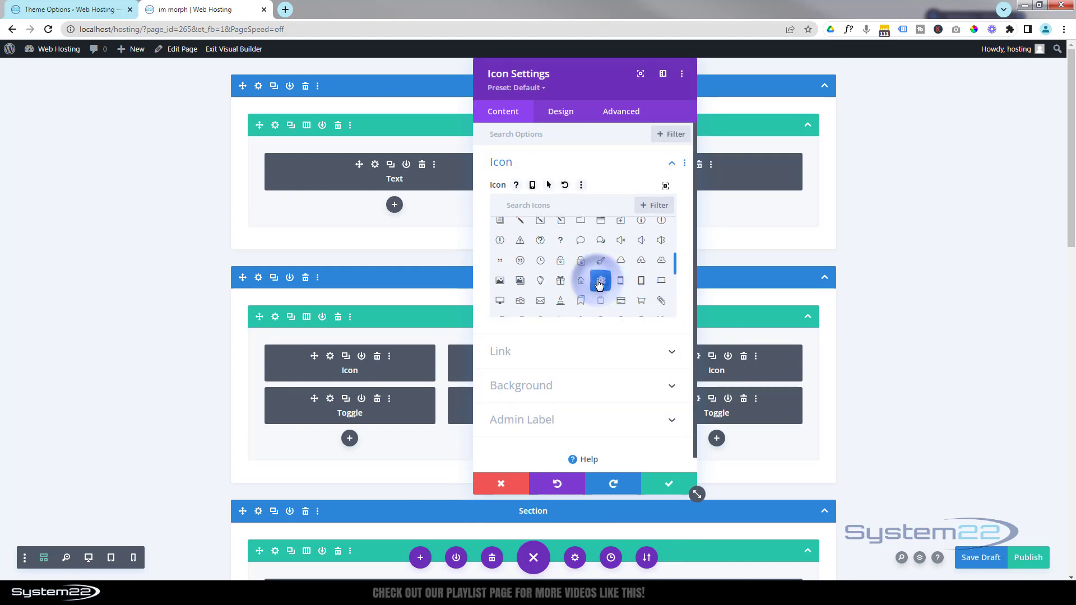
click(679, 485)
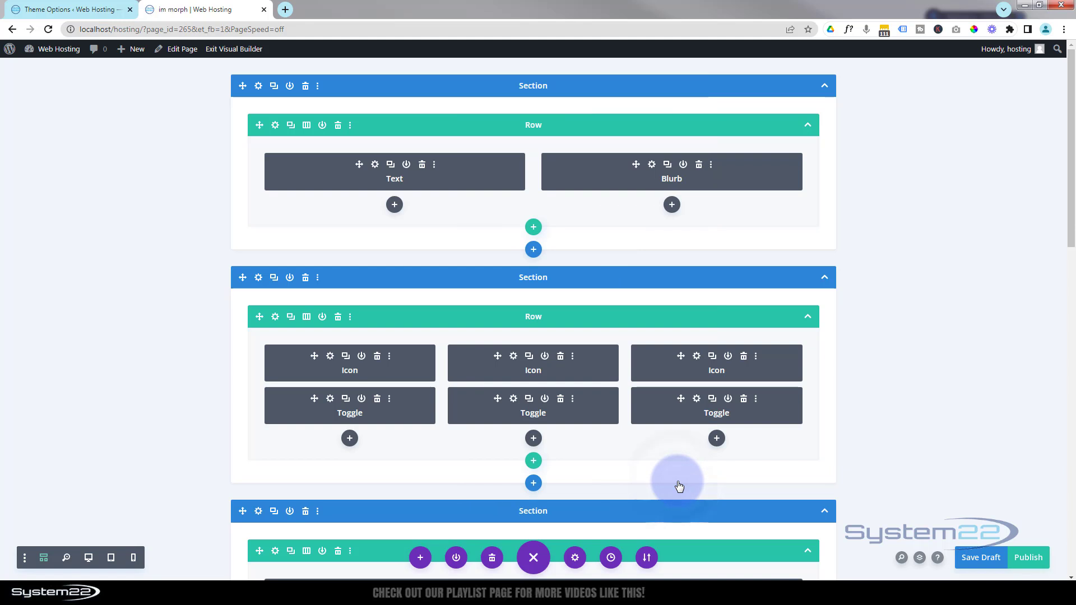
Step: Review the body text in the second column's Toggle settings and close the settings
click(514, 401)
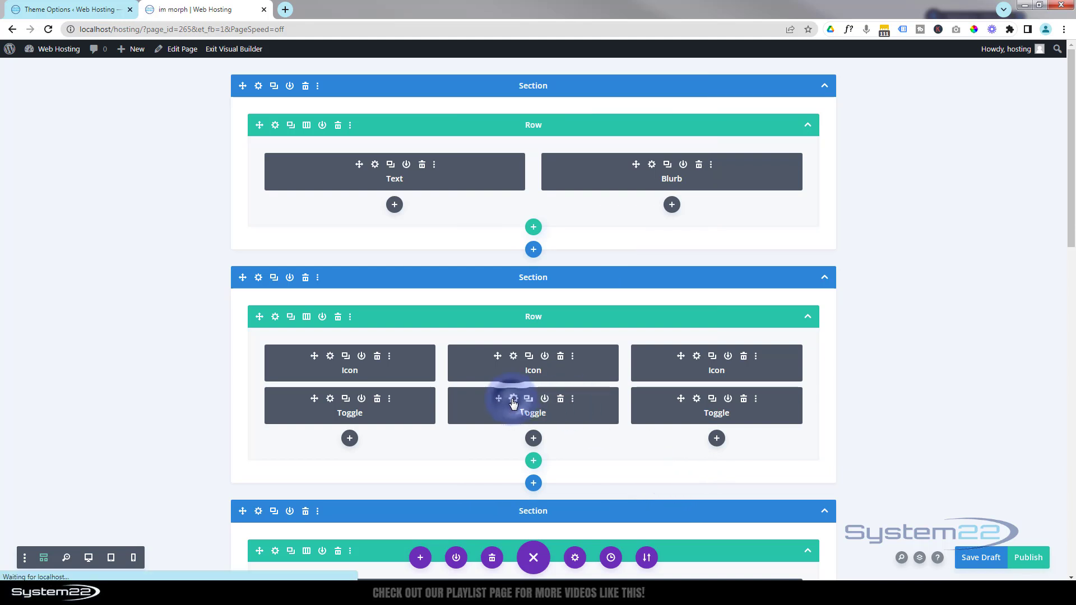
drag(496, 362, 629, 430)
click(674, 488)
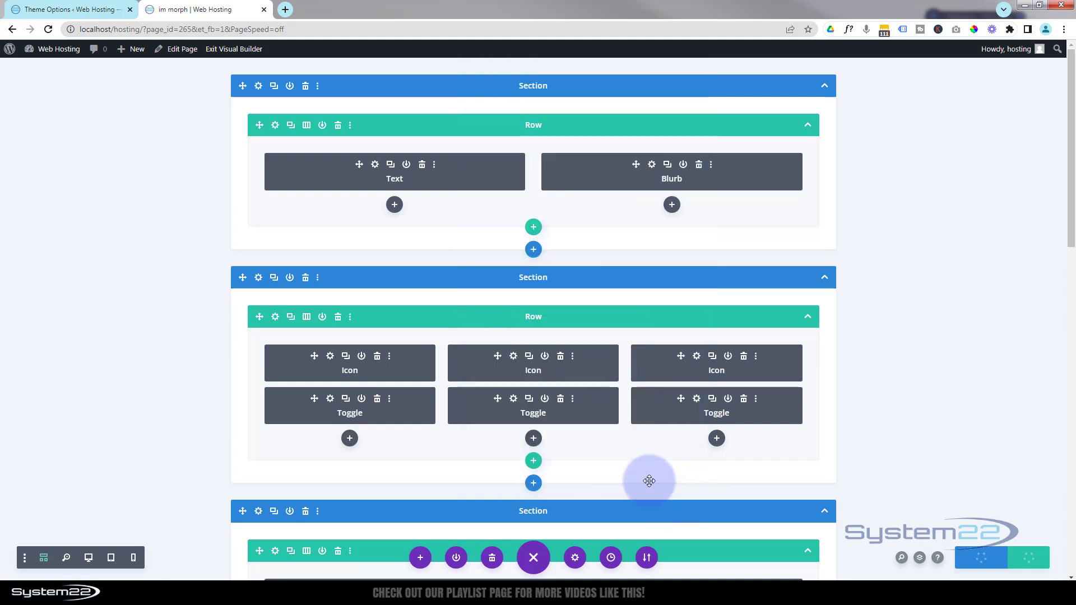
Step: Return to desktop view, duplicate the three-column row of toggle boxes and save the page as a draft
click(90, 557)
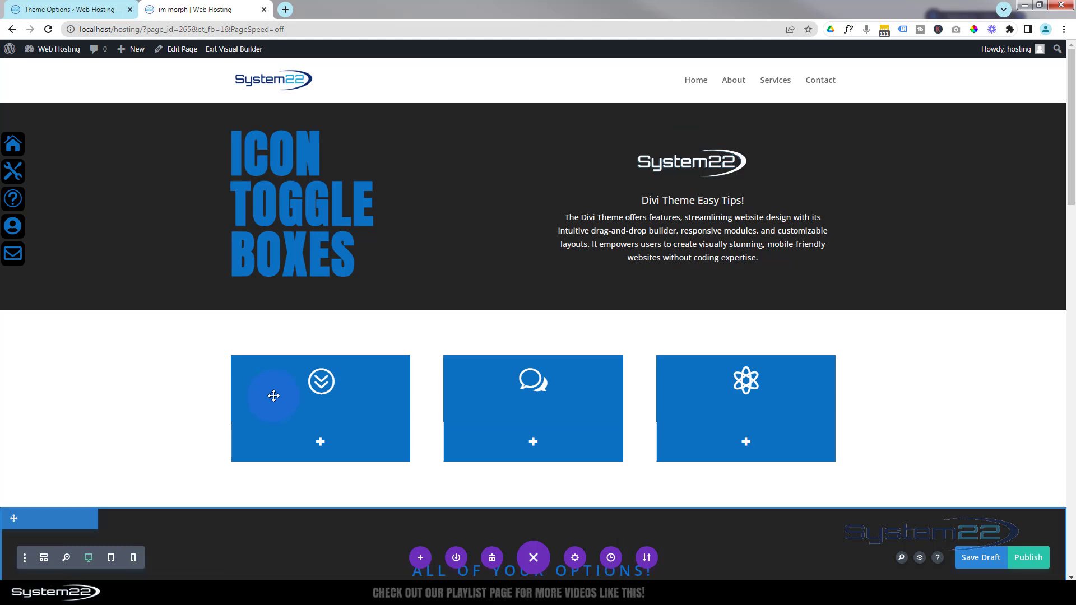
click(275, 330)
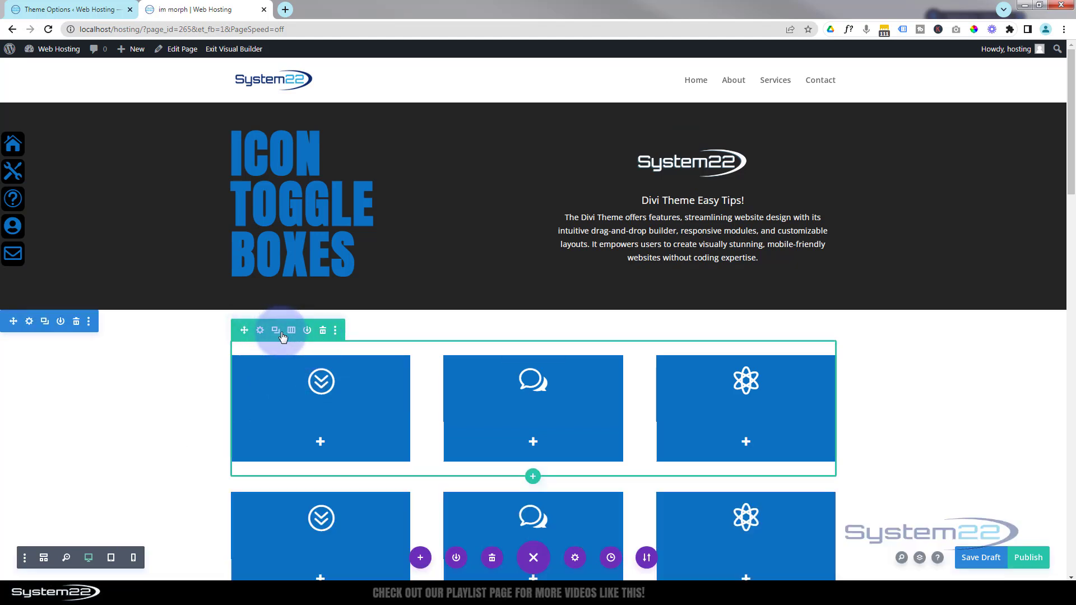
scroll(191, 375, down, 1)
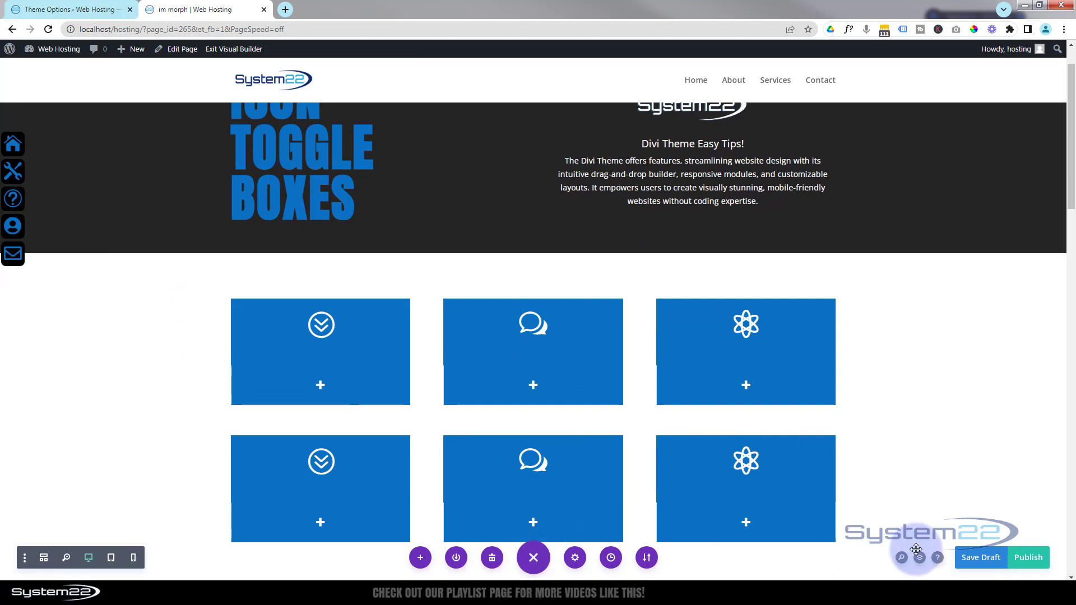
click(975, 558)
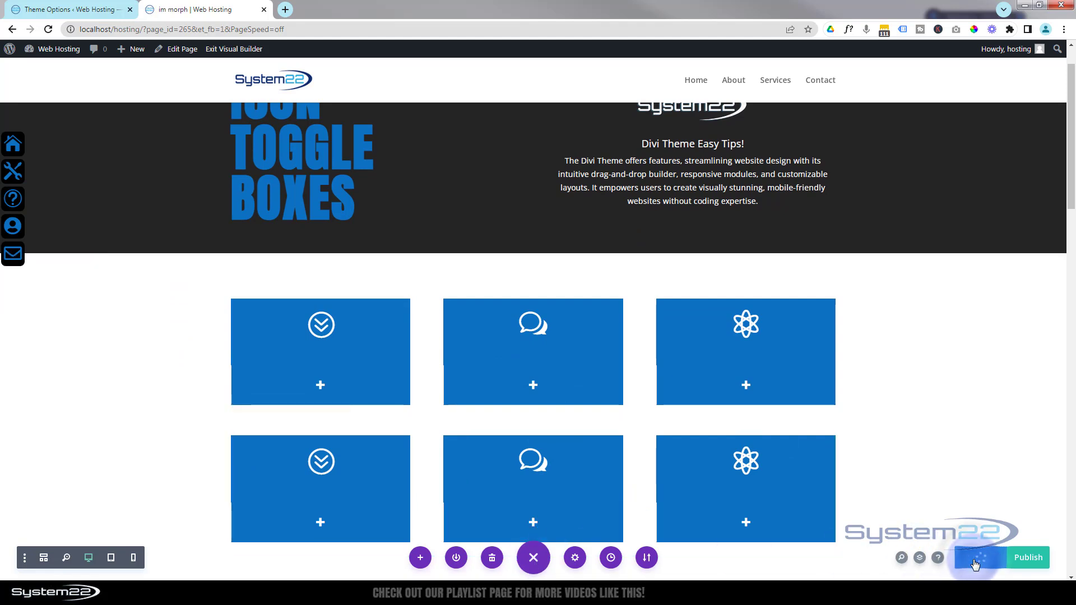
Step: Exit the visual builder and test opening and closing the three toggle boxes in the first row
click(223, 50)
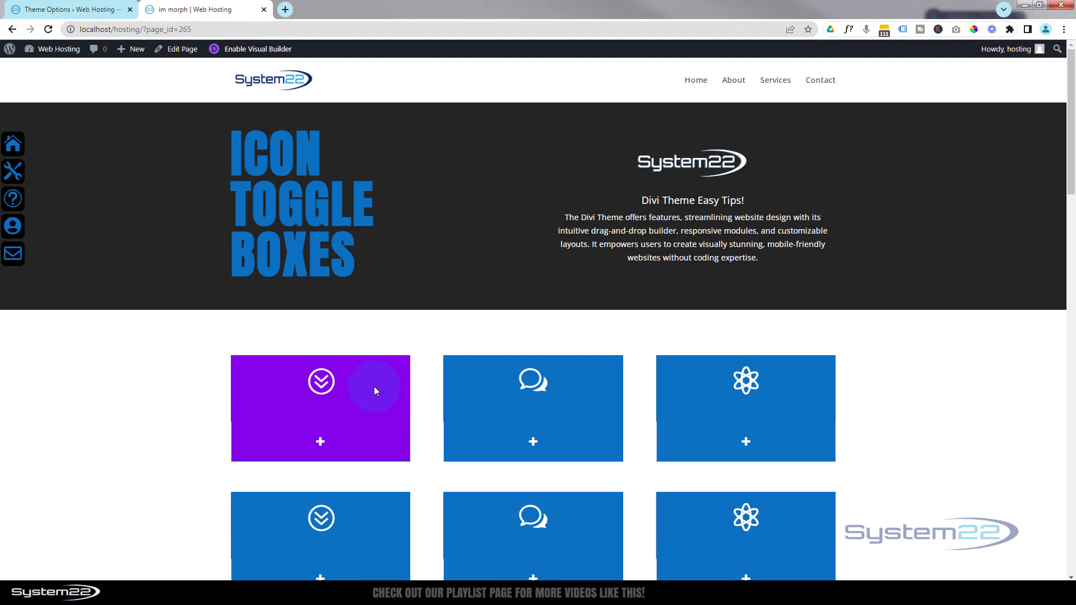
click(334, 447)
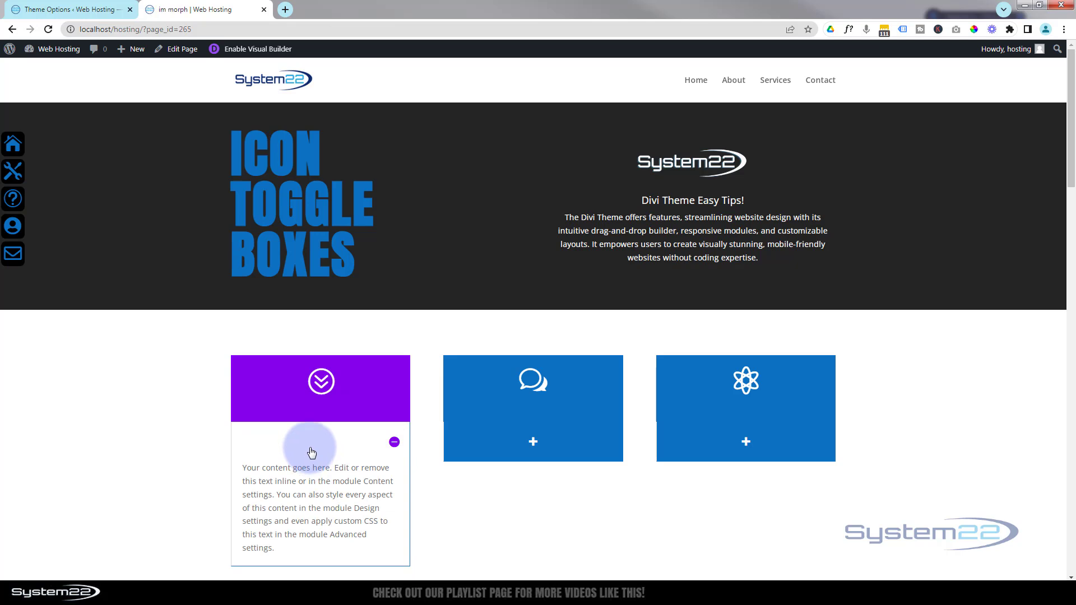
click(337, 447)
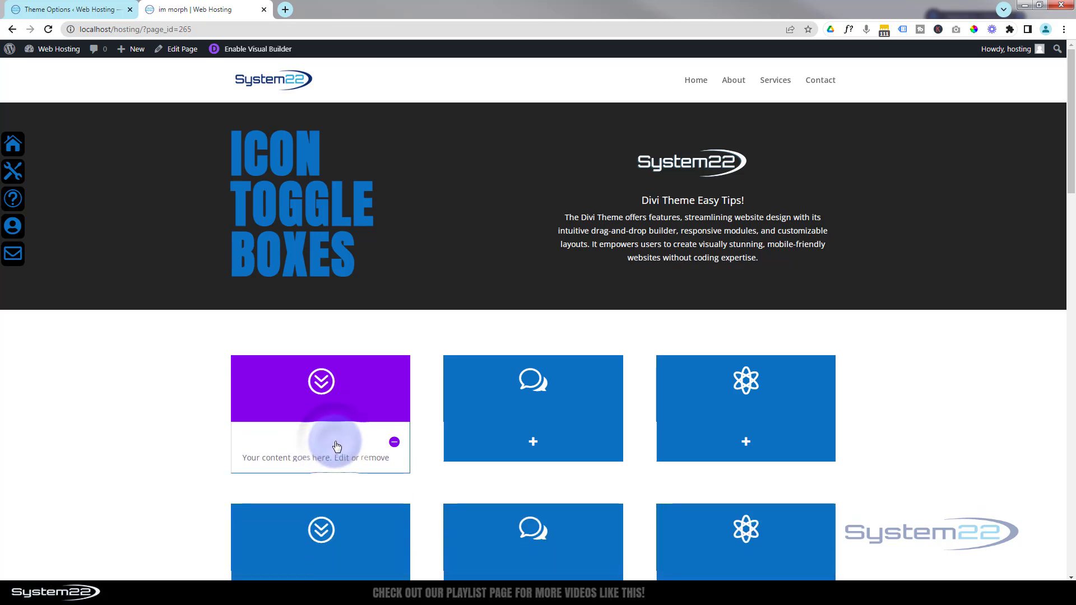
click(336, 446)
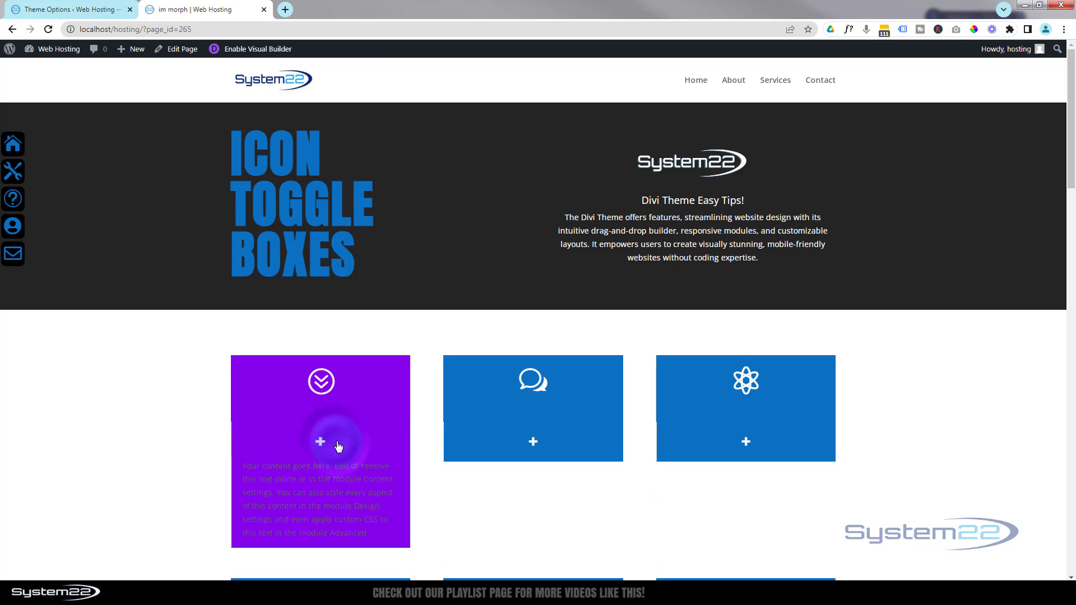
click(483, 444)
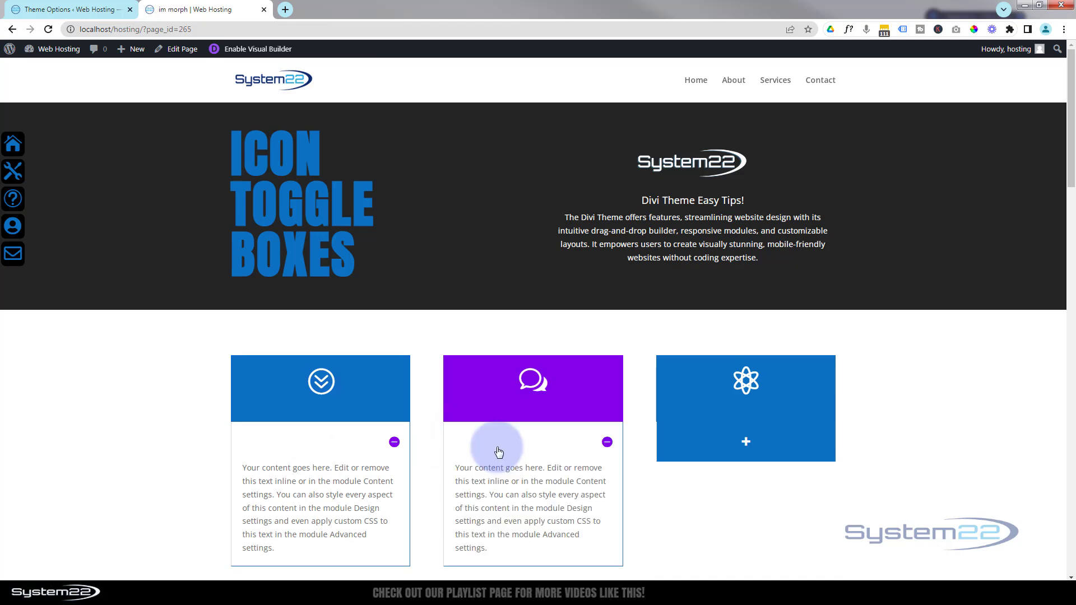
click(698, 447)
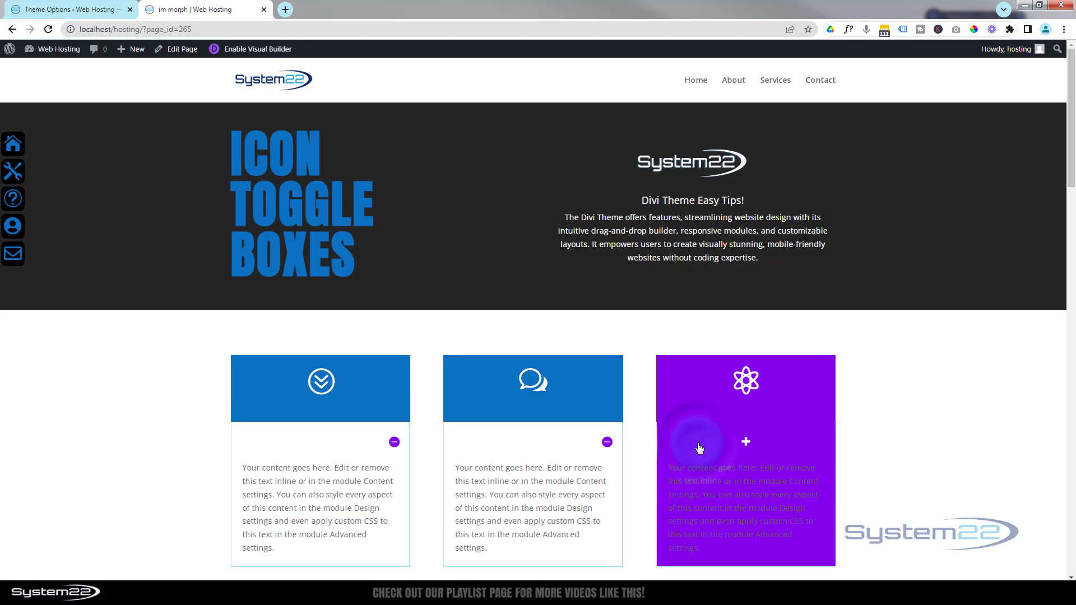
click(523, 439)
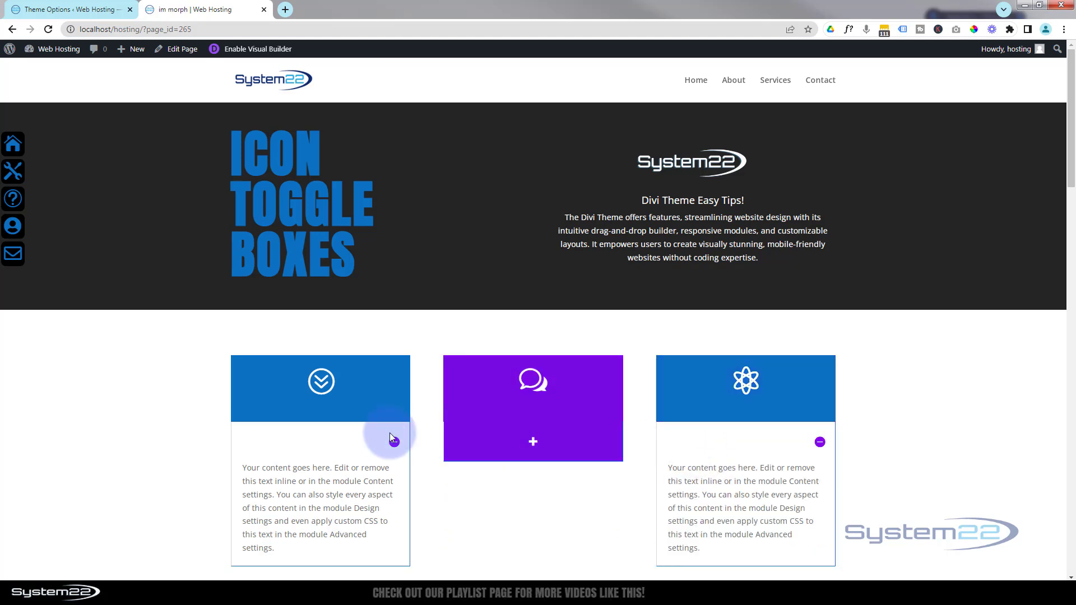
click(352, 438)
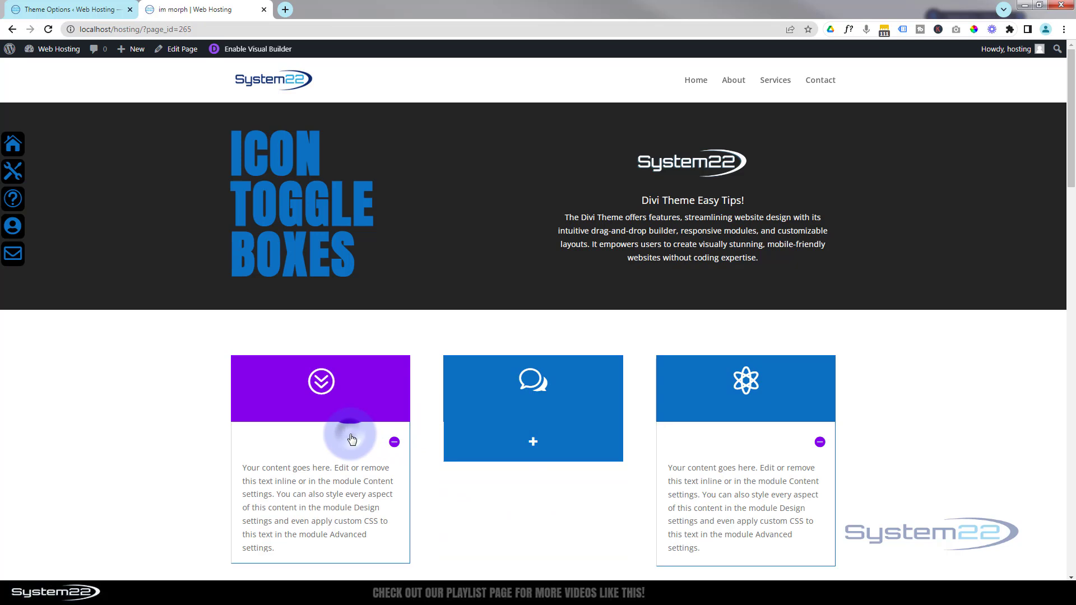
click(752, 447)
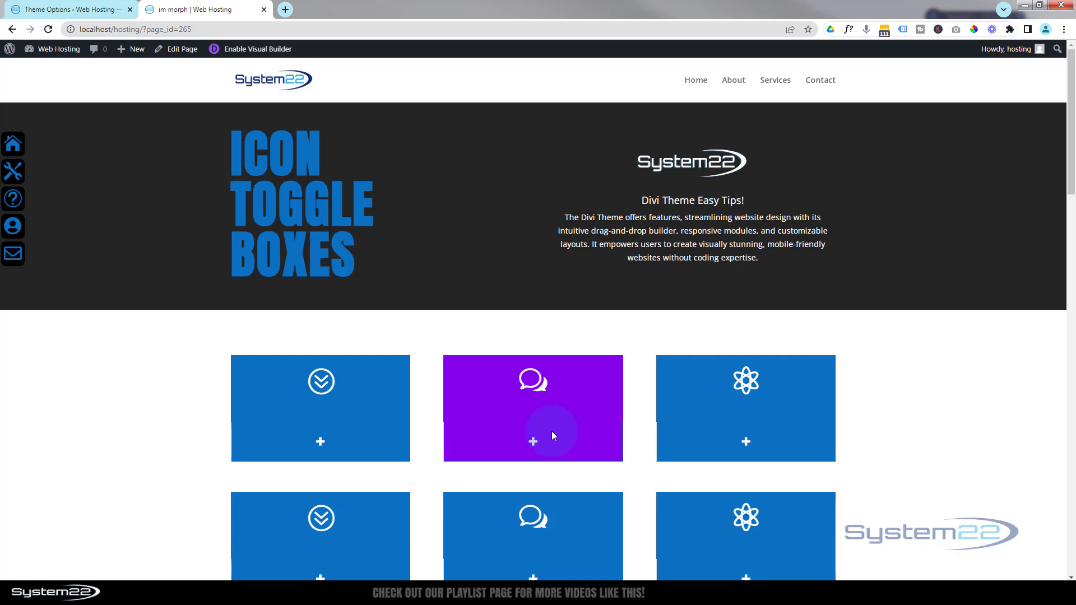
click(536, 445)
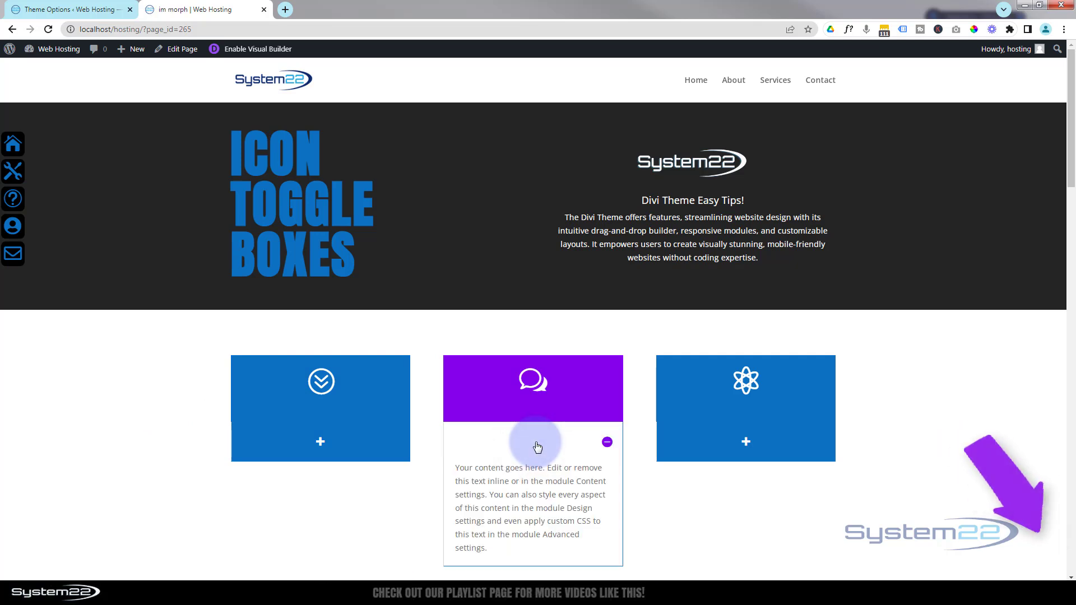
click(747, 443)
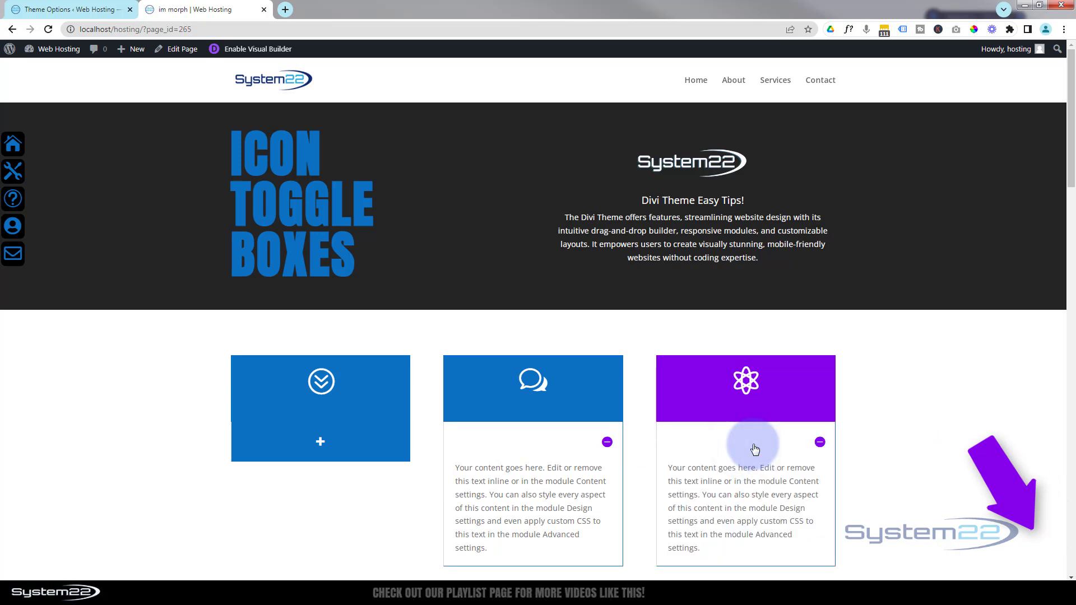
click(560, 443)
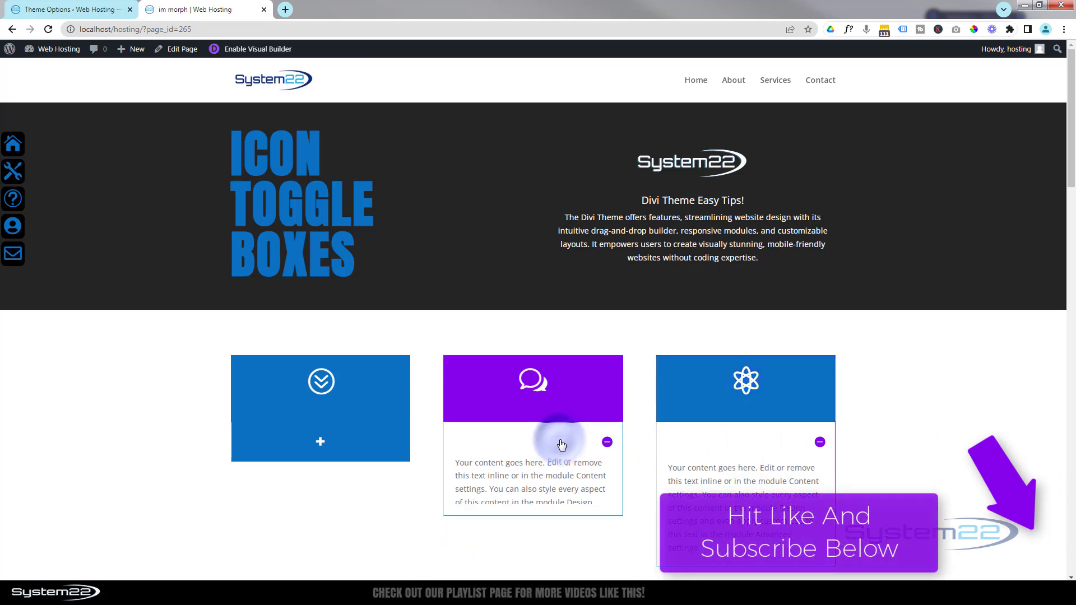
click(721, 445)
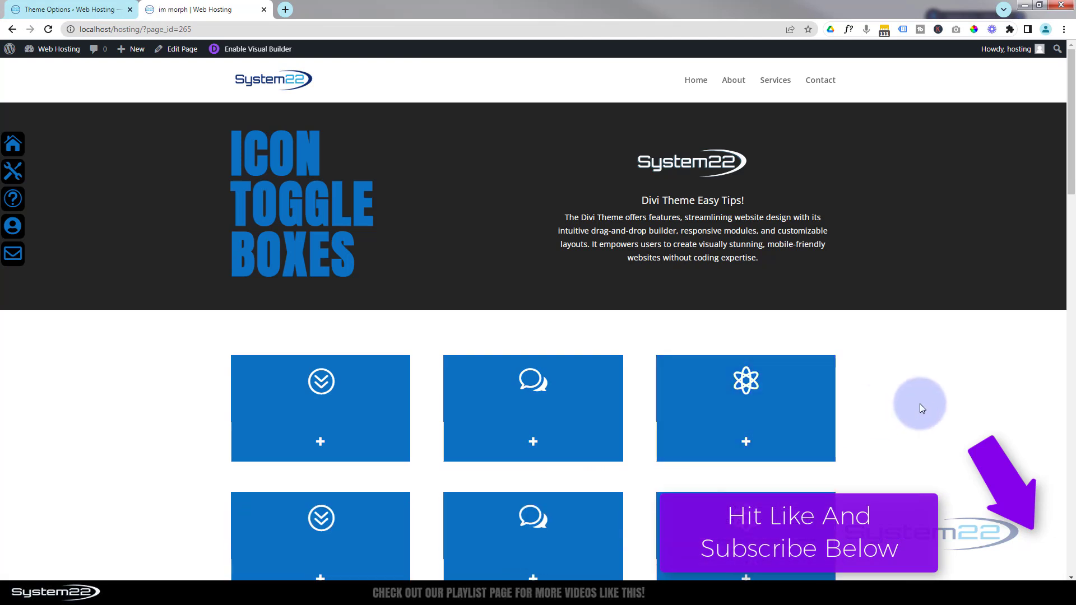